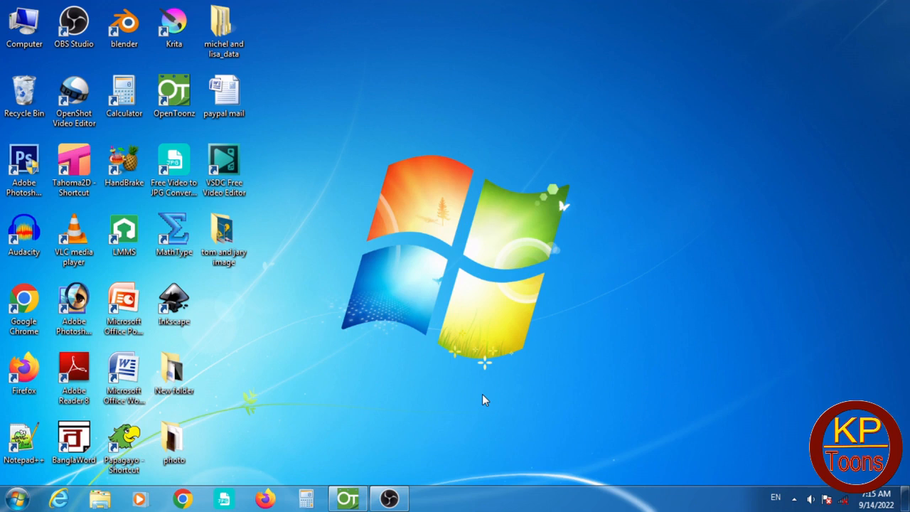
Step: Switch to OpenToonz and sketch a closed round spider body near the centre of the canvas with the Brush tool
mouse_move(353, 505)
left_click(349, 502)
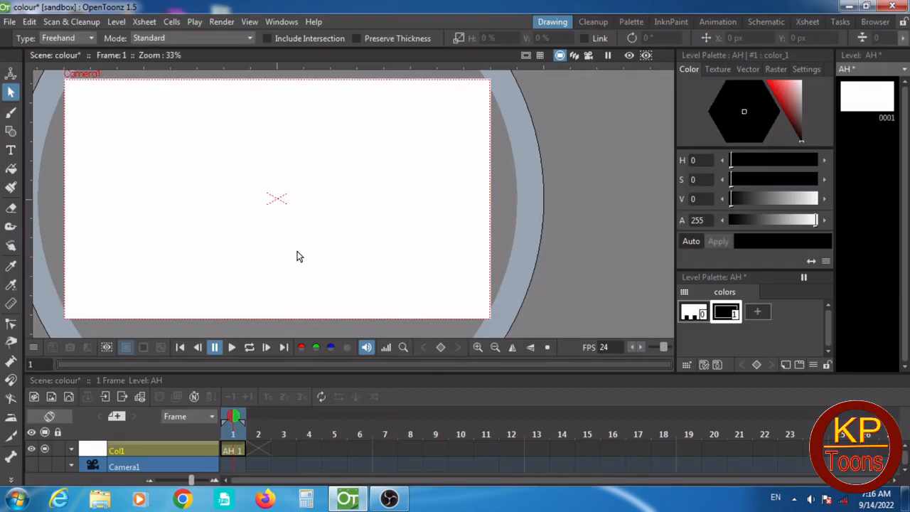
left_click_drag(286, 237, 365, 246)
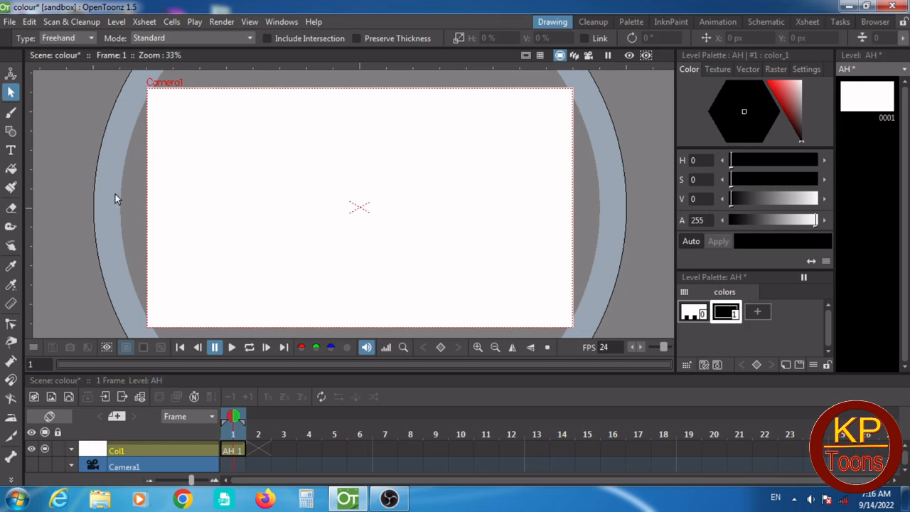
left_click(11, 114)
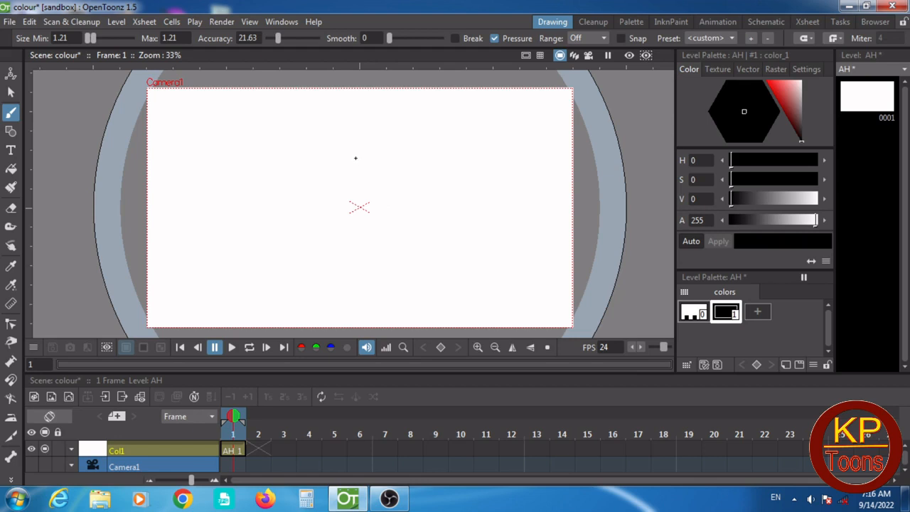
mouse_move(337, 156)
left_mouse_down()
mouse_move(303, 175)
mouse_move(291, 225)
mouse_move(304, 245)
mouse_move(331, 258)
mouse_move(391, 244)
mouse_move(406, 194)
mouse_move(392, 167)
mouse_move(370, 155)
mouse_move(331, 154)
left_mouse_up()
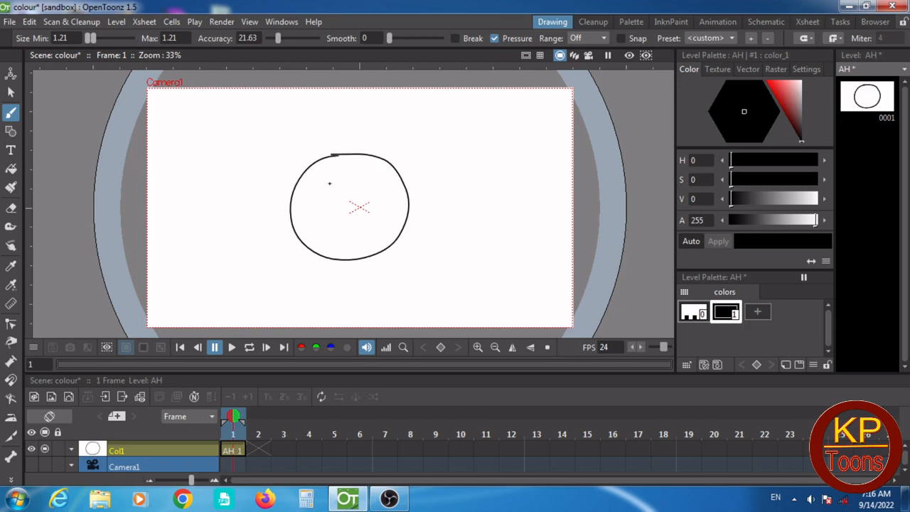
Step: Erase the overlapping stroke ends at the top of the circle and redraw the gap with the brush
left_click(11, 208)
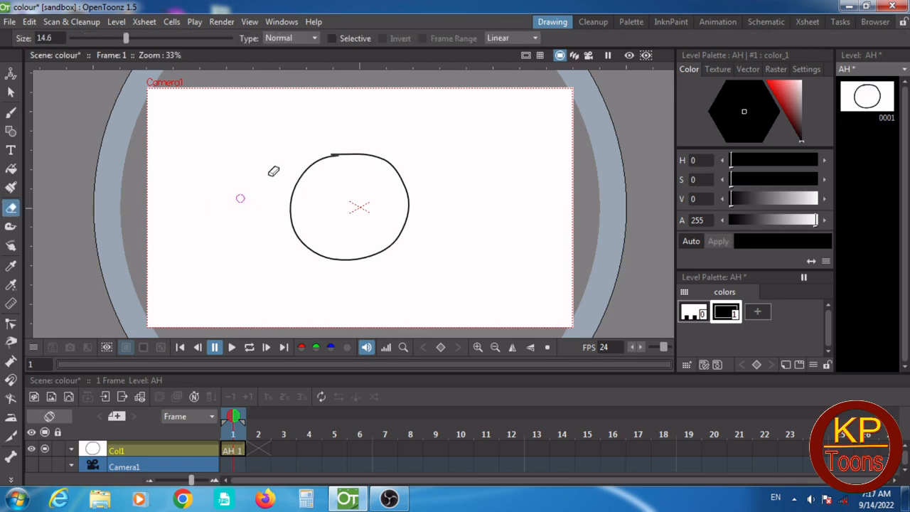
scroll(358, 162, "up", 4)
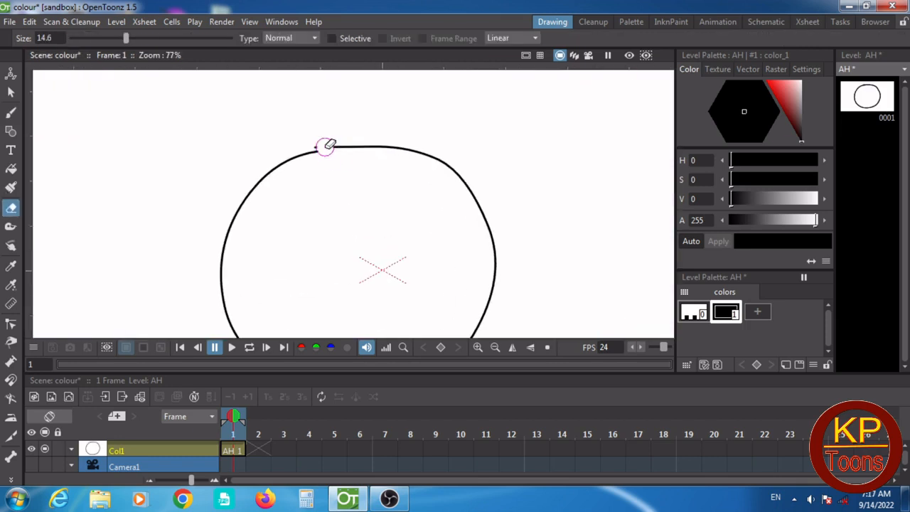
left_click(321, 152)
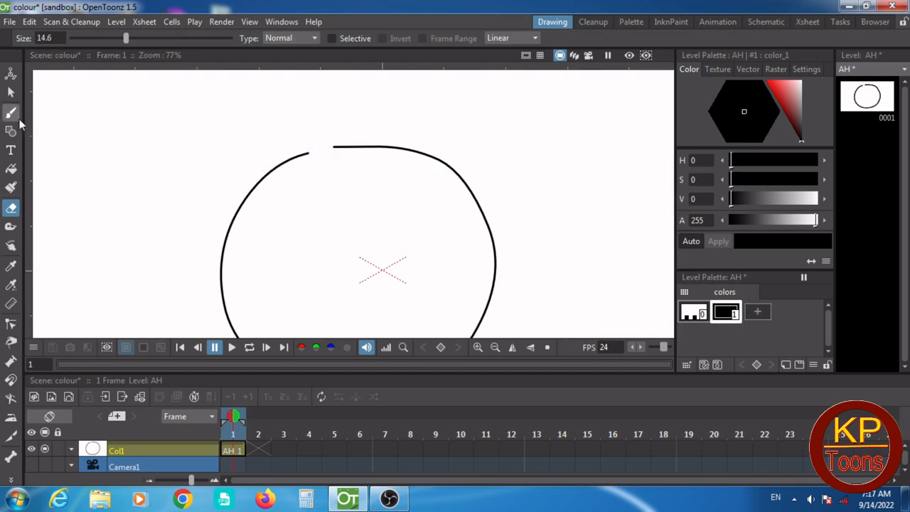
left_click(12, 115)
scroll(298, 150, "up", 3)
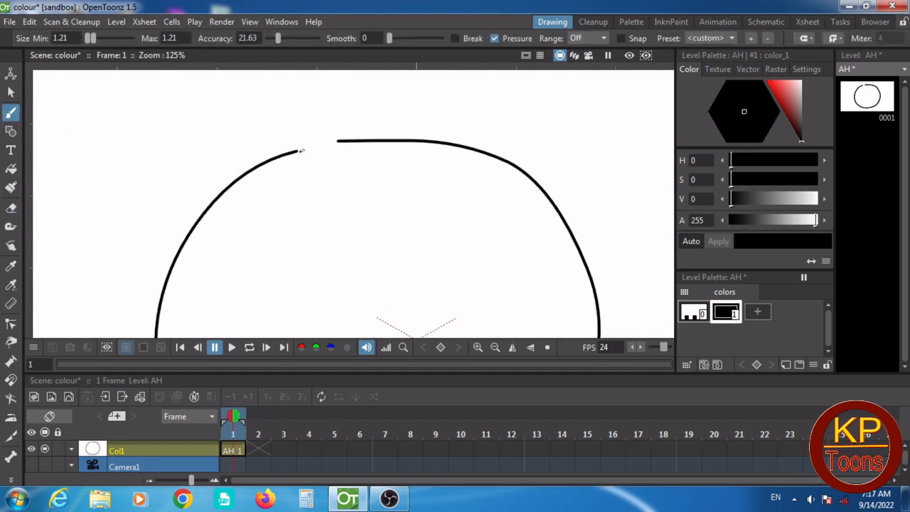
left_click_drag(295, 152, 341, 140)
scroll(320, 178, "down", 3)
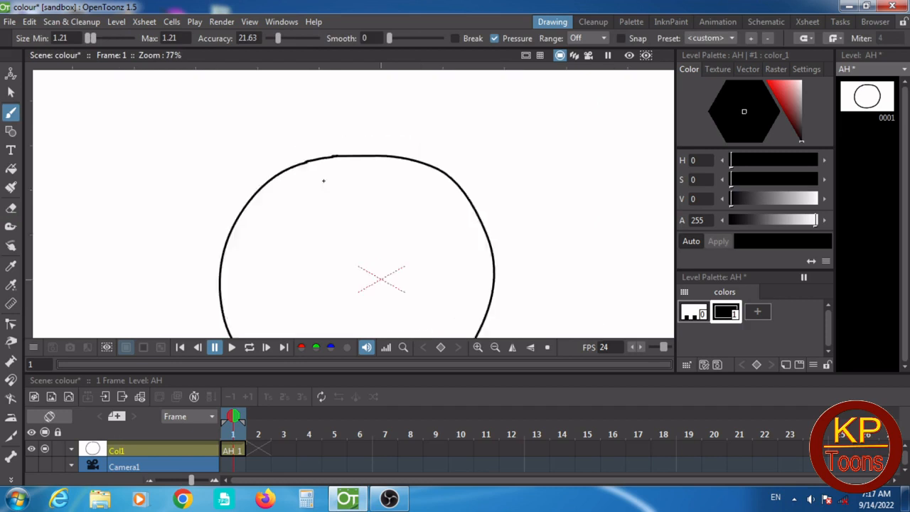
Step: Sketch four bent leg lines on the spider's body, two on each side
scroll(403, 208, "up", 1)
scroll(403, 208, "down", 2)
mouse_move(401, 193)
left_mouse_down()
mouse_move(449, 173)
mouse_move(537, 325)
left_mouse_up()
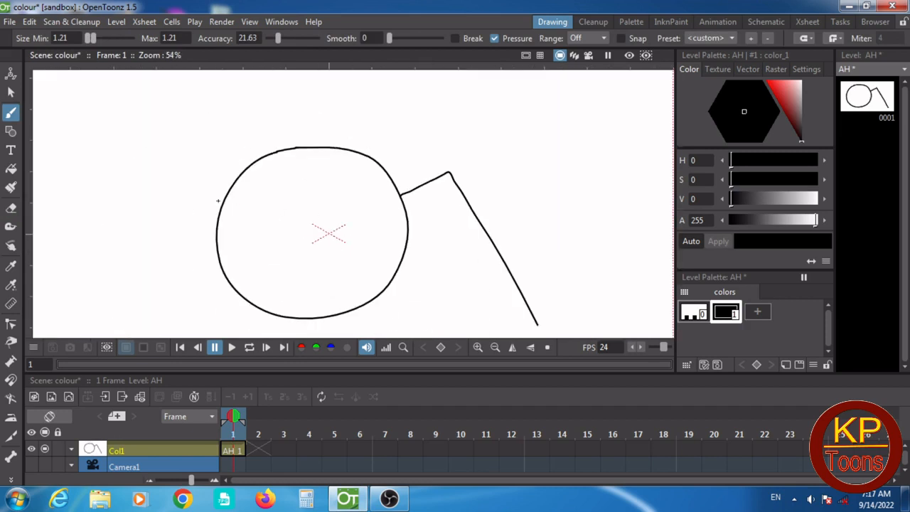
mouse_move(222, 199)
left_mouse_down()
mouse_move(193, 188)
mouse_move(113, 267)
mouse_move(90, 318)
left_mouse_up()
scroll(243, 279, "down", 2)
mouse_move(241, 257)
left_mouse_down()
mouse_move(193, 295)
mouse_move(185, 318)
left_mouse_up()
mouse_move(332, 259)
left_mouse_down()
mouse_move(390, 283)
mouse_move(395, 307)
left_mouse_up()
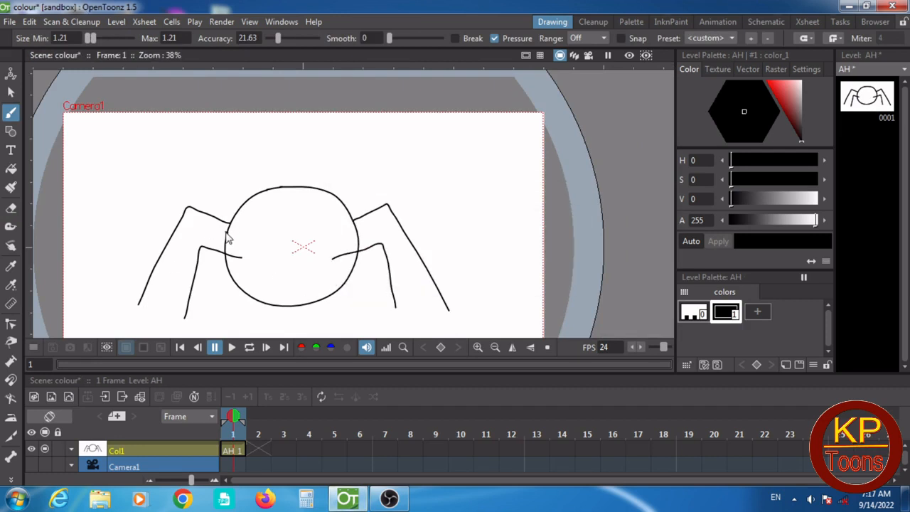
Step: Draw a second line along each of the two left legs to give them thickness
left_click(10, 92)
left_click(10, 111)
scroll(224, 232, "up", 2)
mouse_move(226, 229)
left_mouse_down()
mouse_move(175, 205)
mouse_move(99, 341)
left_mouse_up()
scroll(248, 279, "up", 1)
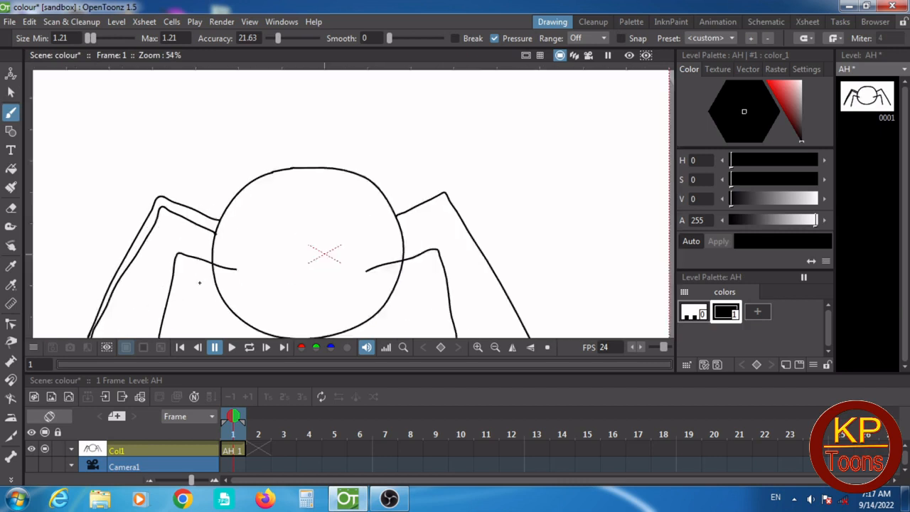
mouse_move(246, 270)
left_mouse_down()
mouse_move(178, 260)
mouse_move(165, 294)
left_mouse_up()
mouse_move(164, 294)
left_mouse_down()
mouse_move(204, 240)
mouse_move(238, 141)
left_mouse_up()
left_click_drag(238, 140, 239, 155)
key("ctrl+z")
mouse_move(321, 121)
left_mouse_down()
mouse_move(284, 118)
mouse_move(240, 142)
mouse_move(216, 221)
left_mouse_up()
Step: Draw a second line along each of the two right legs to give them thickness
mouse_move(490, 123)
left_mouse_down()
mouse_move(562, 102)
mouse_move(601, 203)
left_mouse_up()
left_click_drag(524, 128, 479, 251)
mouse_move(483, 180)
left_mouse_down()
mouse_move(540, 161)
mouse_move(601, 264)
left_mouse_up()
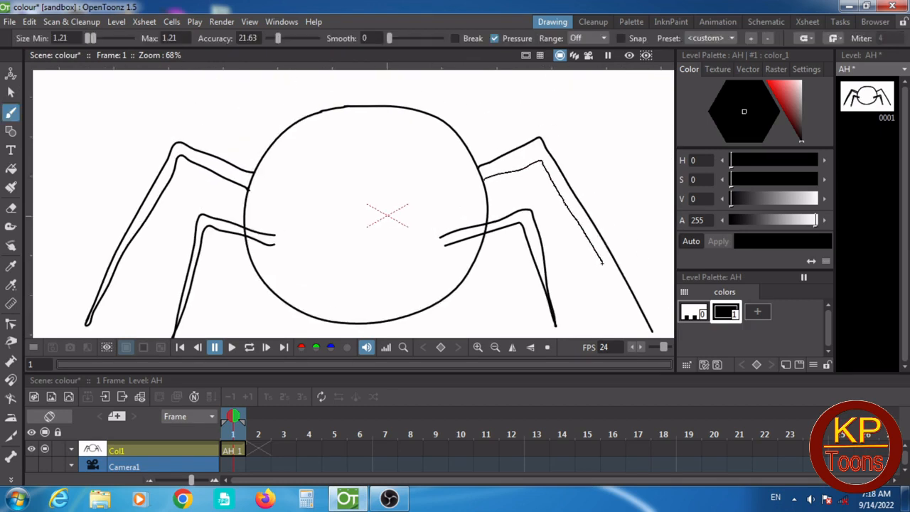
Step: Draw two round eyes and an open mouth with a tongue line inside the spider's body
scroll(317, 196, "down", 2)
scroll(317, 196, "up", 2)
mouse_move(263, 139)
left_mouse_down()
mouse_move(283, 175)
mouse_move(253, 172)
left_mouse_up()
mouse_move(350, 132)
left_mouse_down()
mouse_move(364, 178)
mouse_move(390, 148)
mouse_move(352, 132)
left_mouse_up()
key("ctrl+z")
mouse_move(274, 231)
left_mouse_down()
mouse_move(347, 239)
mouse_move(275, 234)
mouse_move(313, 230)
mouse_move(340, 246)
left_mouse_up()
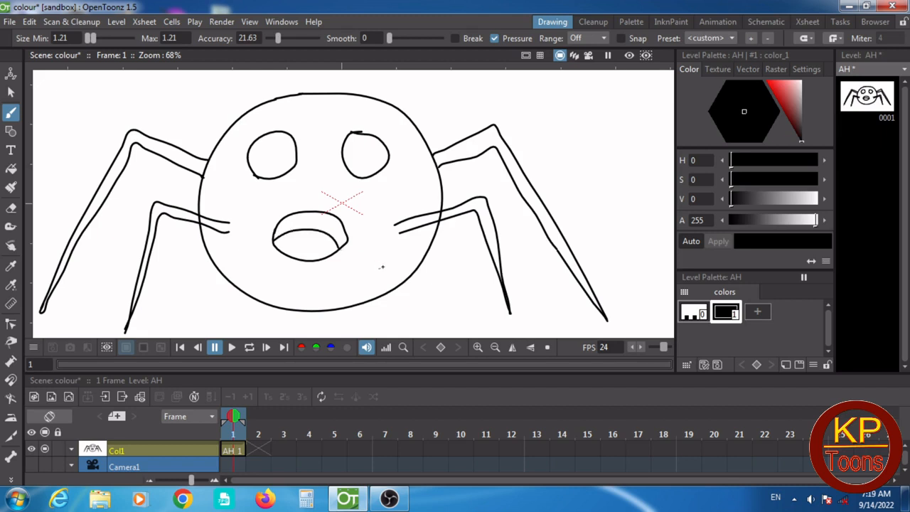
Step: Draw a small round pupil inside each of the spider's eyes
scroll(355, 242, "down", 3)
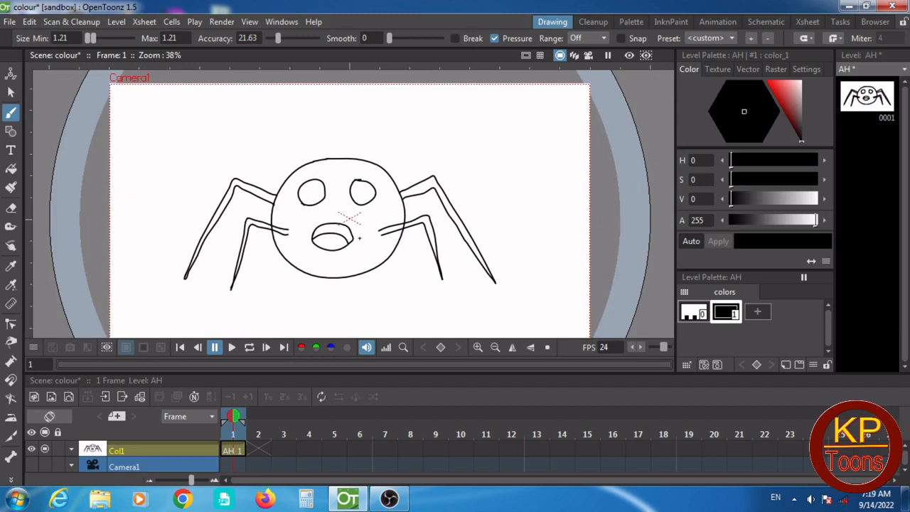
scroll(311, 201, "up", 4)
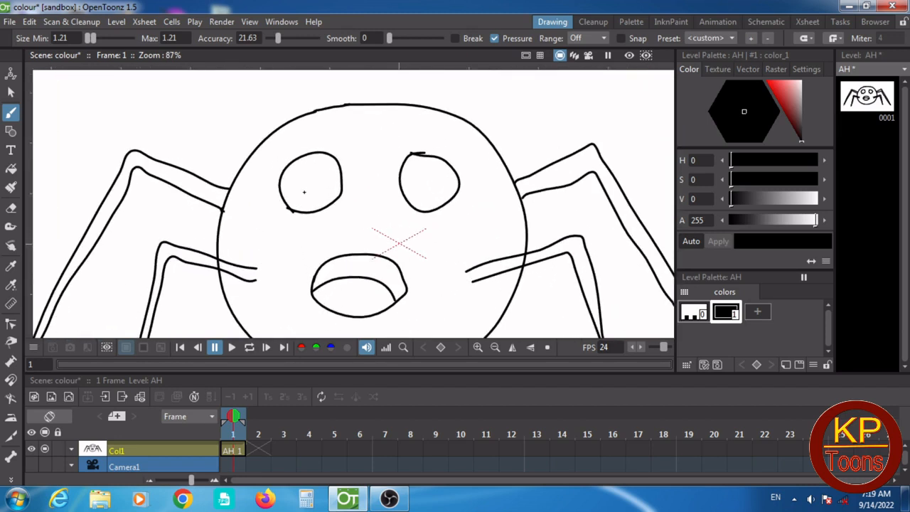
mouse_move(307, 191)
left_mouse_down()
mouse_move(320, 180)
mouse_move(305, 190)
left_mouse_up()
mouse_move(425, 174)
left_mouse_down()
mouse_move(422, 182)
mouse_move(439, 184)
mouse_move(427, 165)
mouse_move(424, 174)
left_mouse_up()
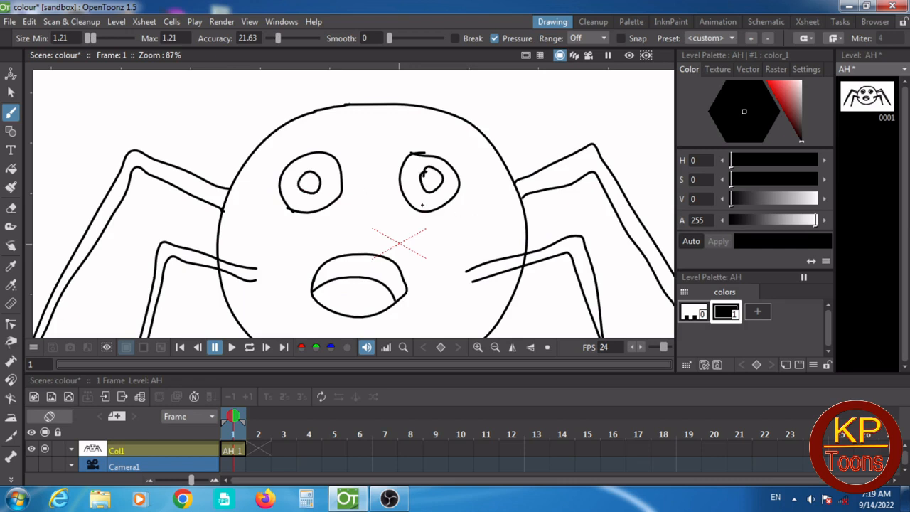
scroll(421, 204, "down", 5)
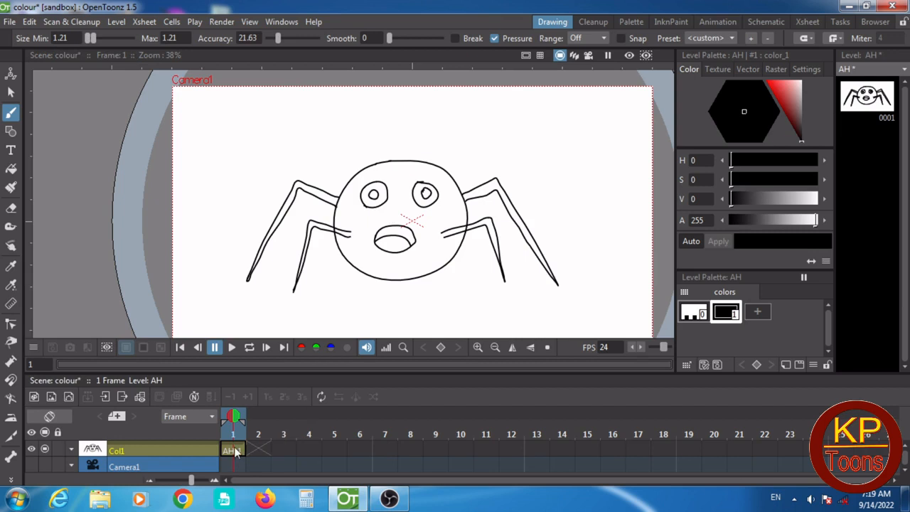
Step: Create a new vector level above the spider sketch
left_click(116, 21)
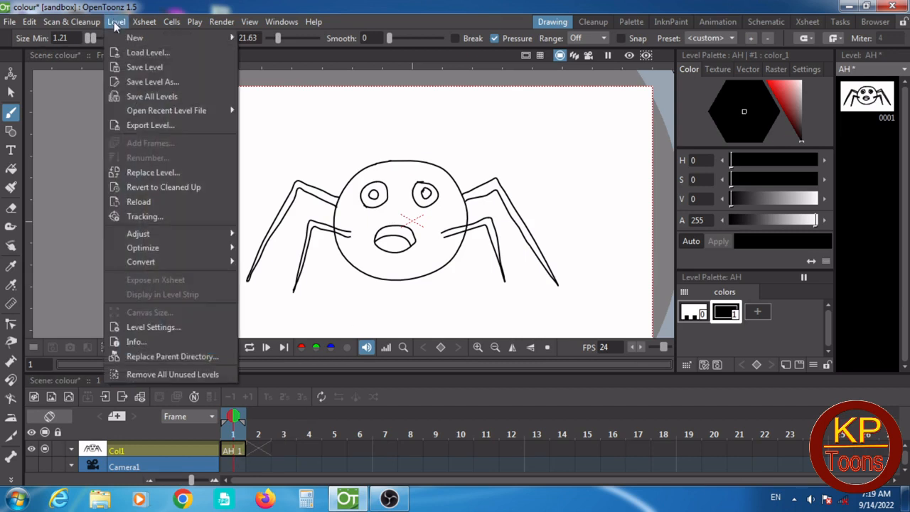
mouse_move(135, 37)
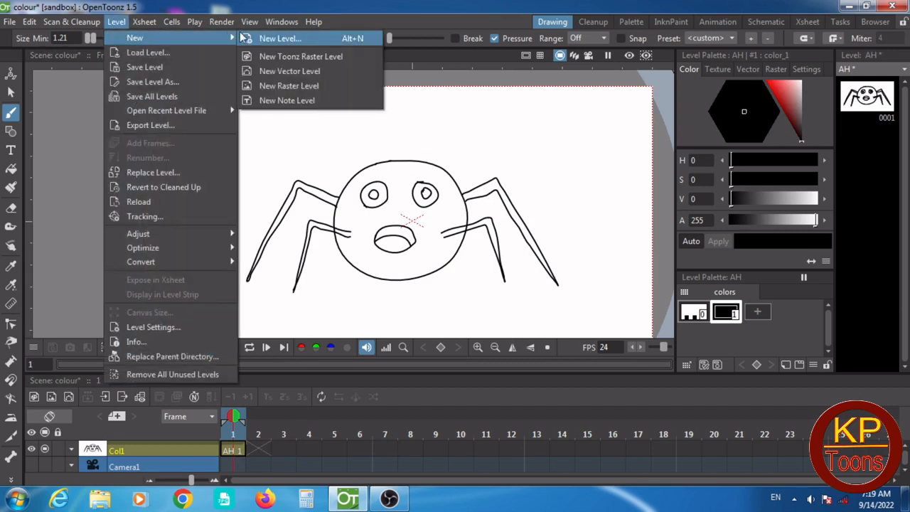
left_click(289, 71)
left_click(464, 380)
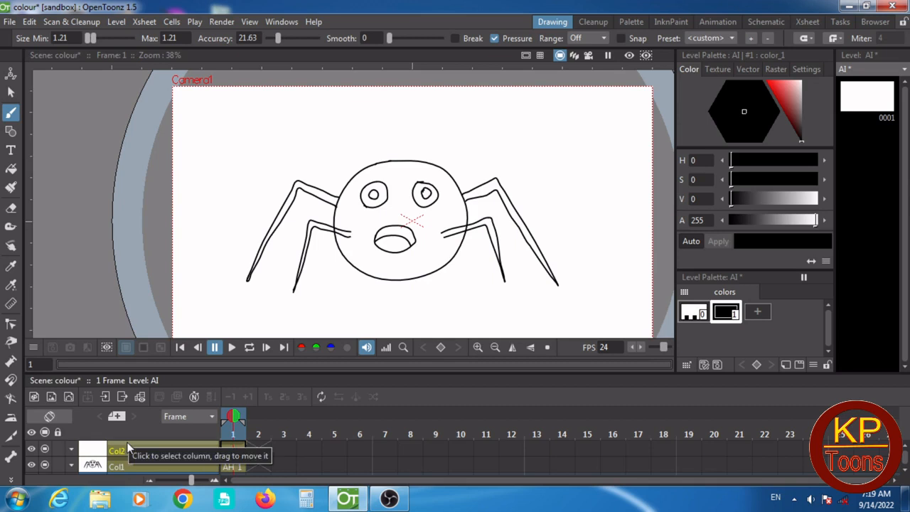
Step: Hide the Col1 sketch in the viewer and show it again
left_click(44, 464)
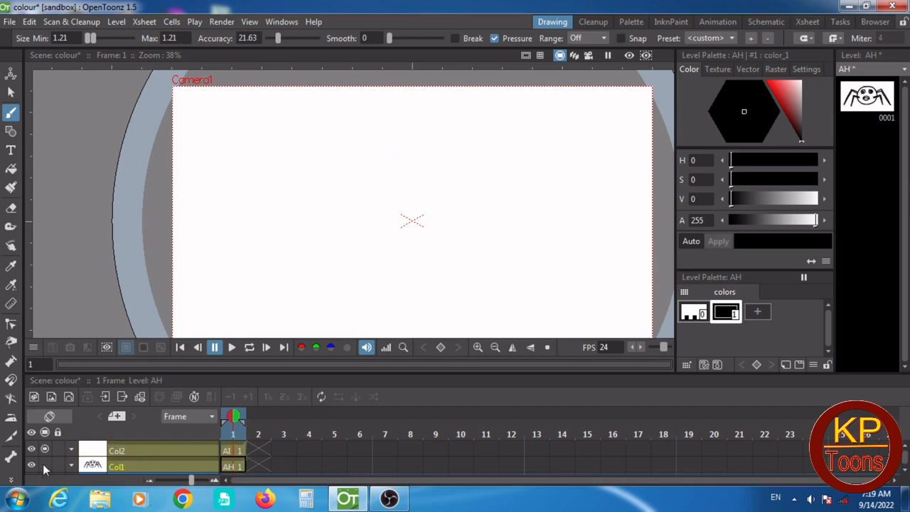
left_click(240, 450)
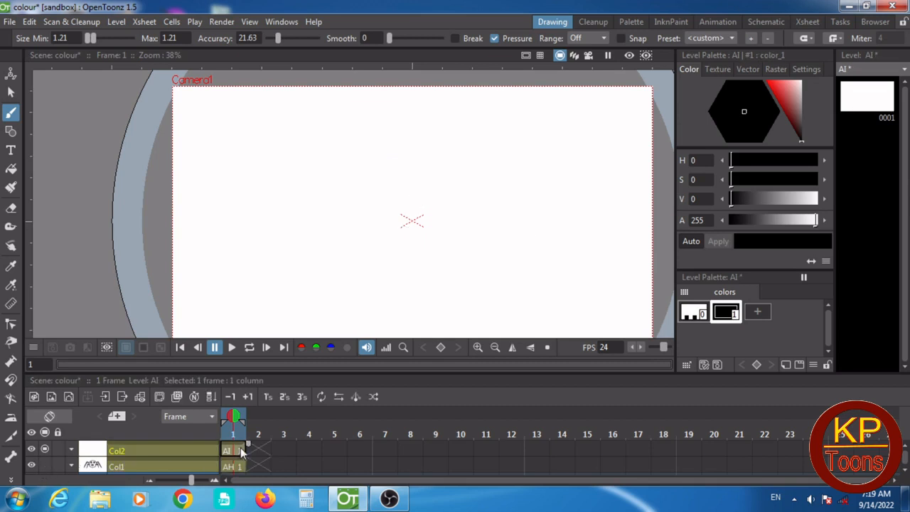
left_click(45, 464)
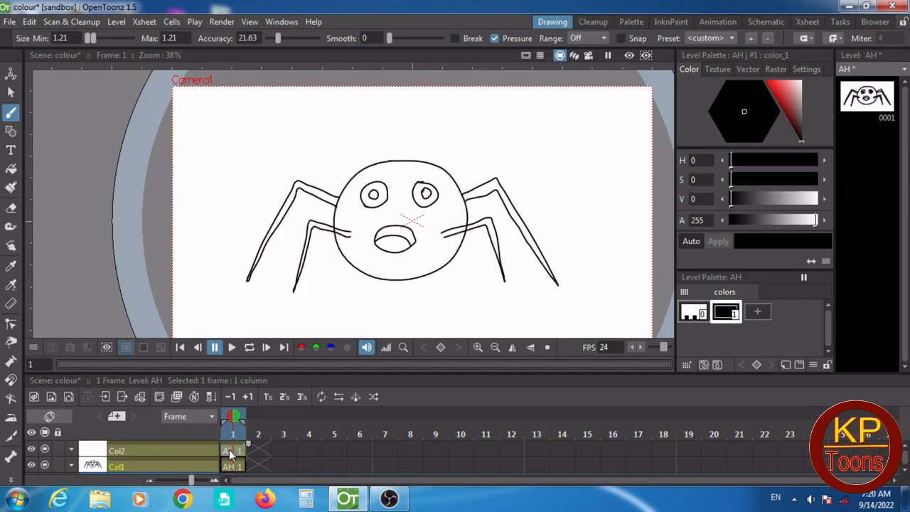
Step: Reduce the opacity of the Col1 sketch column to 47%
scroll(229, 449, "down", 1)
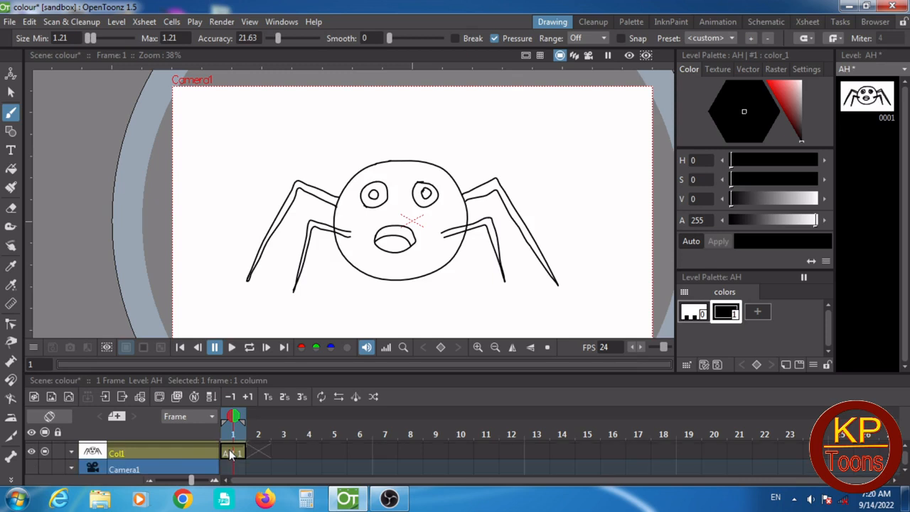
left_click(70, 453)
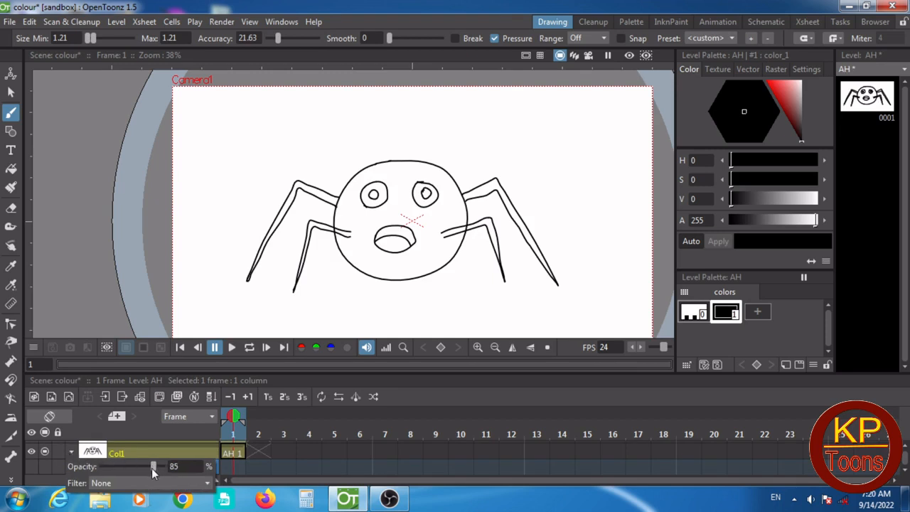
left_click_drag(135, 471, 129, 471)
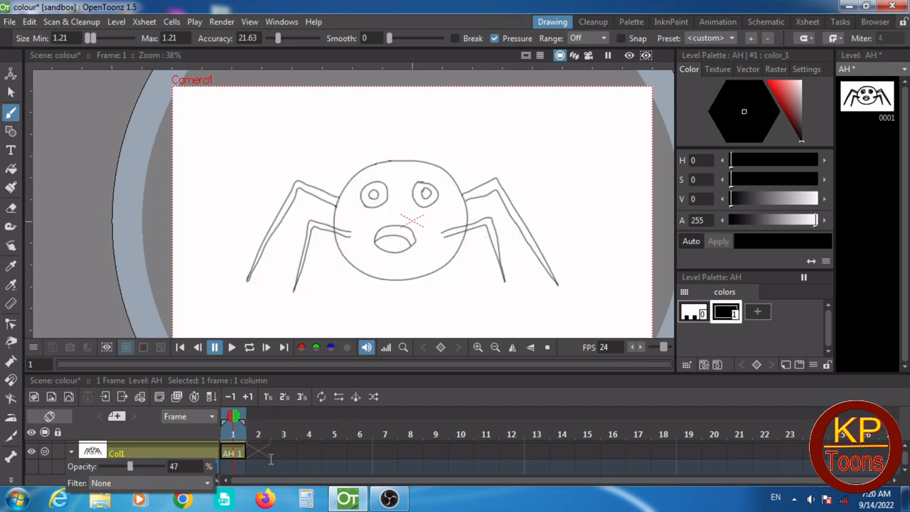
left_click(250, 453)
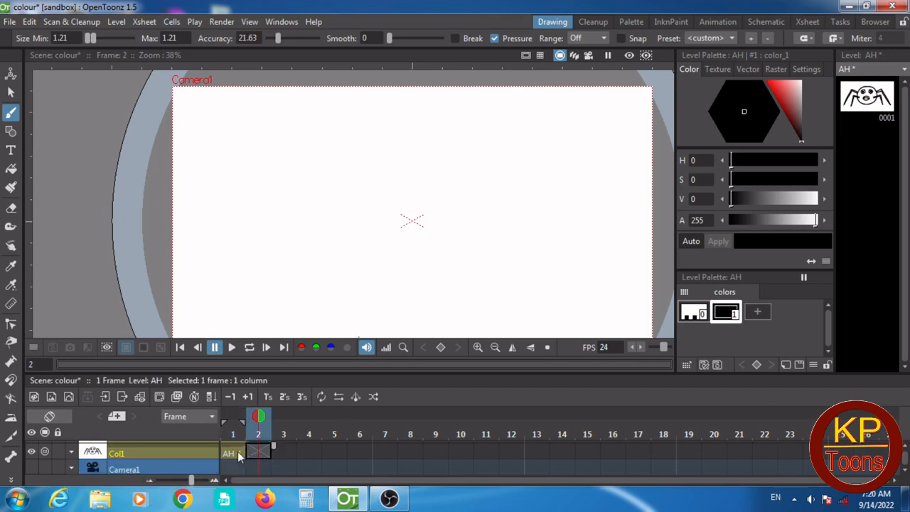
Step: Trace the lower outer edge of the upper left leg on frame 1 of Col2, using the Geometric tool's Arc shape
left_click(237, 452)
scroll(238, 452, "up", 1)
left_click(237, 452)
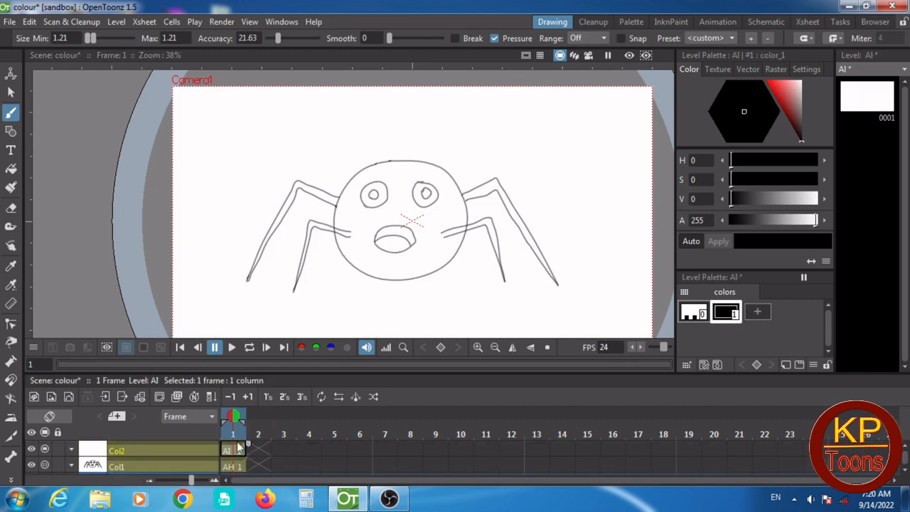
left_click(10, 131)
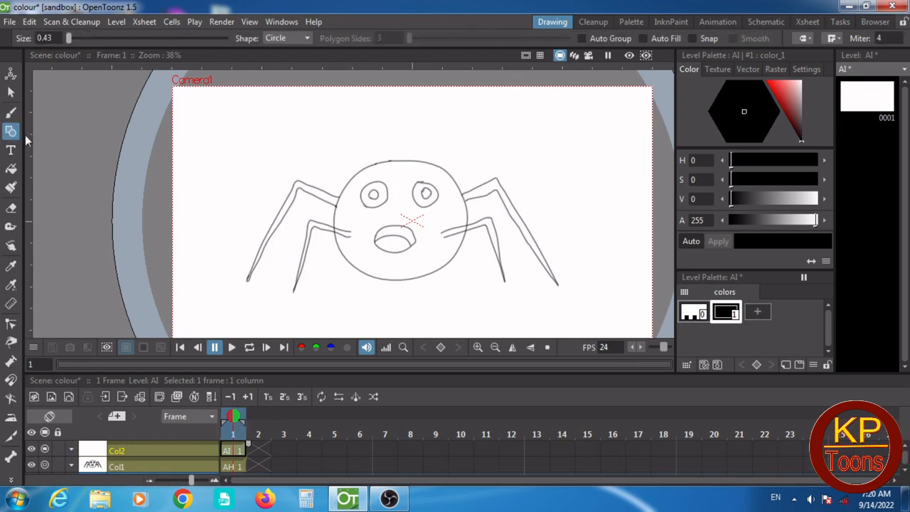
left_click(307, 39)
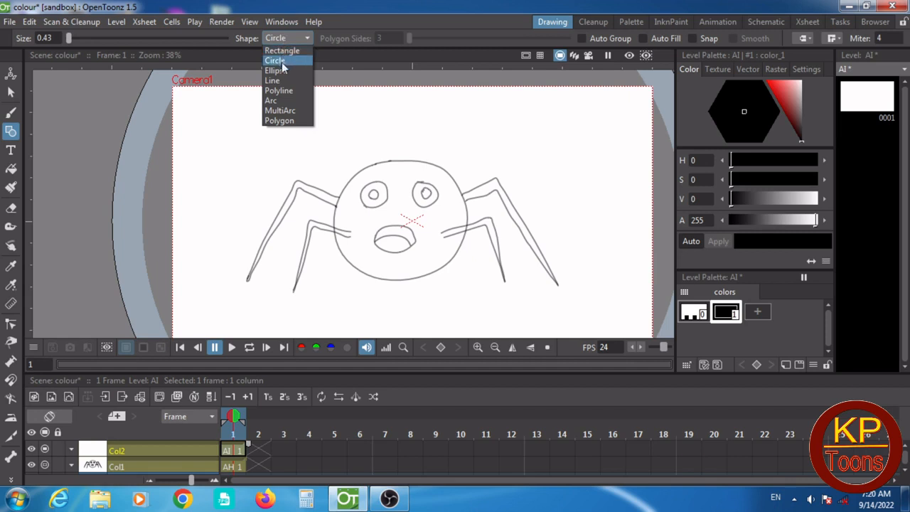
left_click(282, 104)
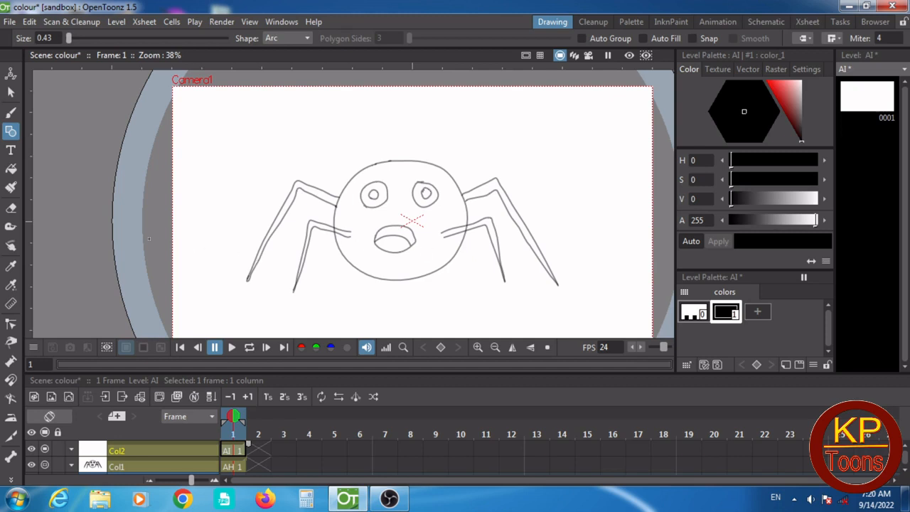
scroll(270, 260, "up", 2)
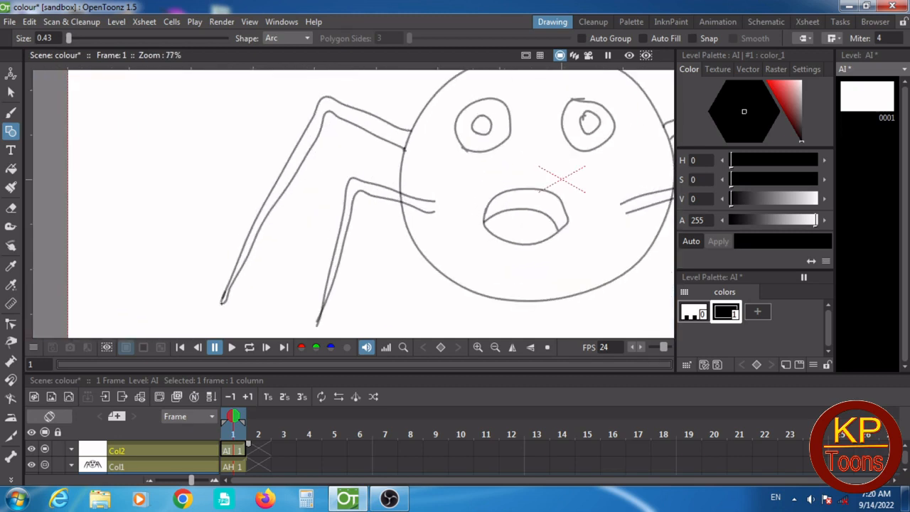
left_click_drag(223, 299, 324, 96)
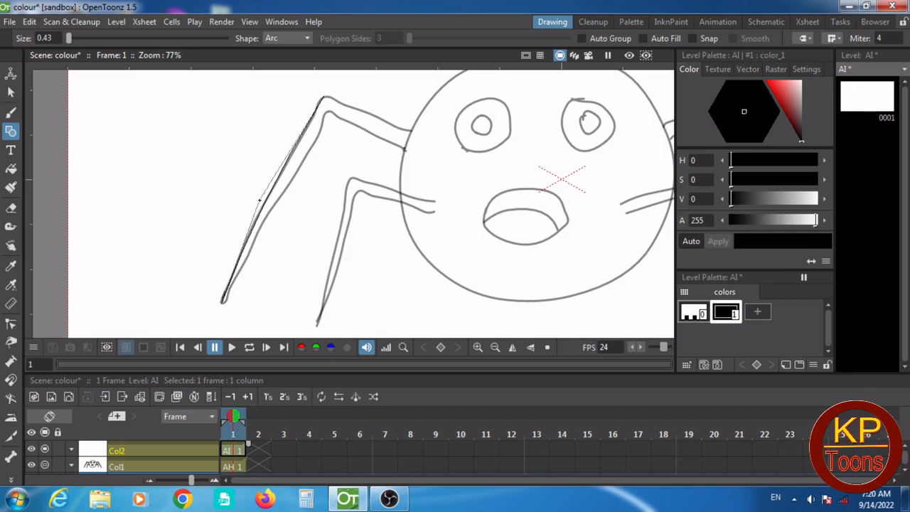
left_click(259, 201)
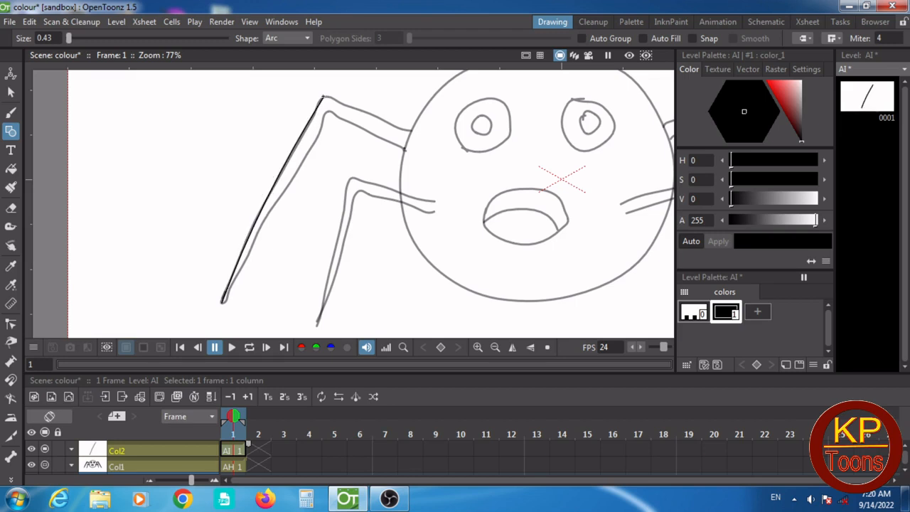
Step: Trace the outer edge of the upper left leg from the knee to the body with a slightly bulging arc
scroll(324, 96, "up", 3)
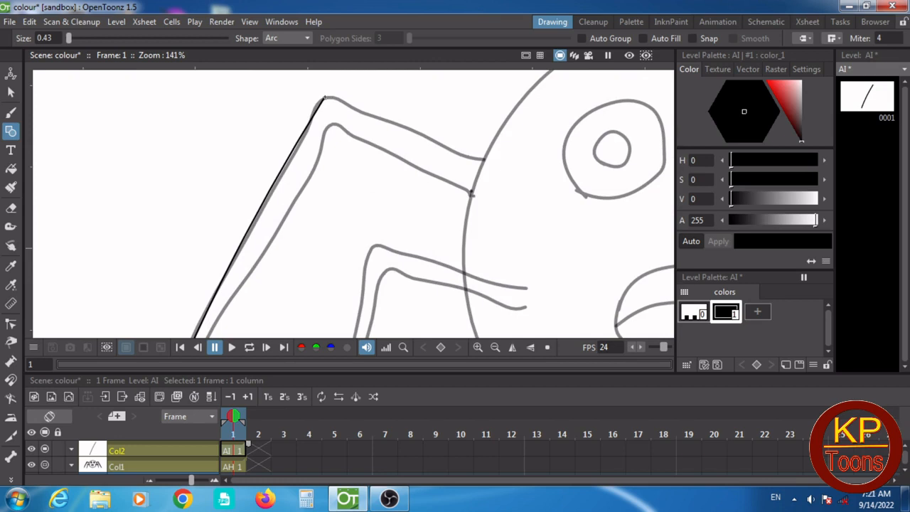
left_click_drag(325, 97, 482, 161)
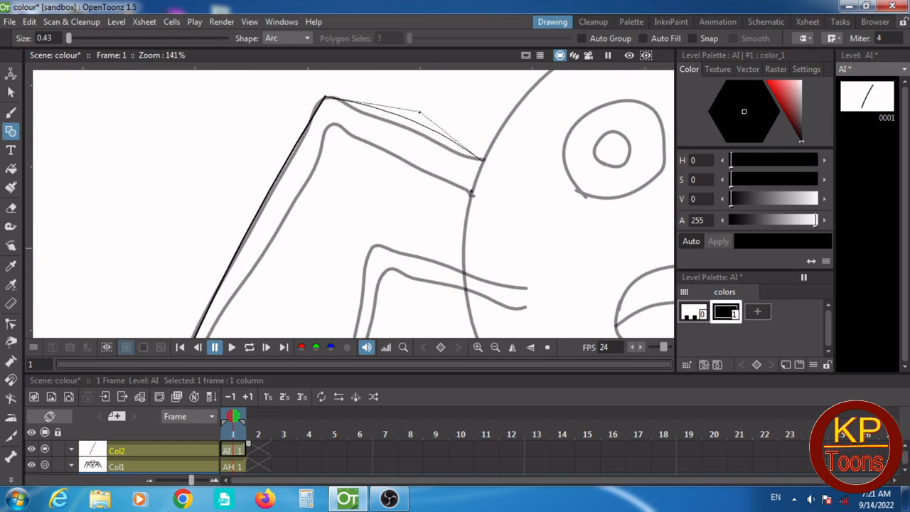
left_click(420, 112)
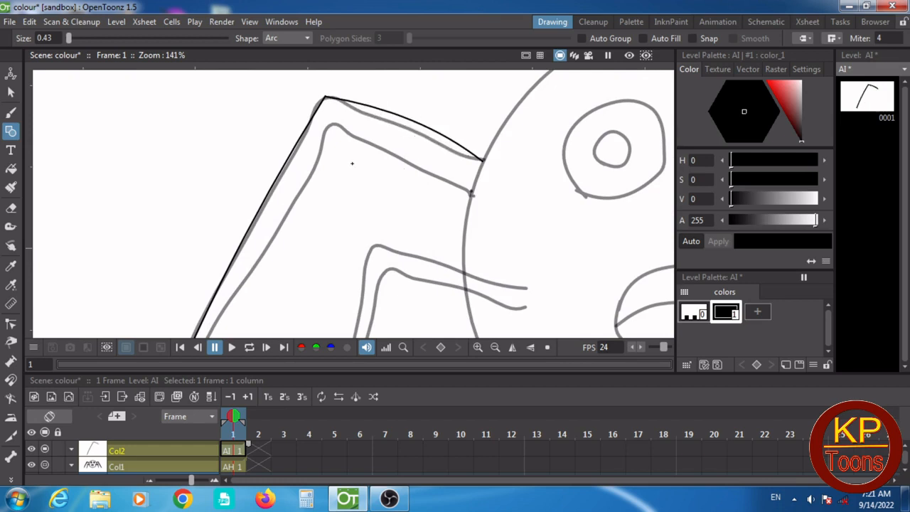
Step: Trace the inner edge of the upper left leg with arcs, from the foot up to the knee and on to the body
scroll(344, 214, "down", 2)
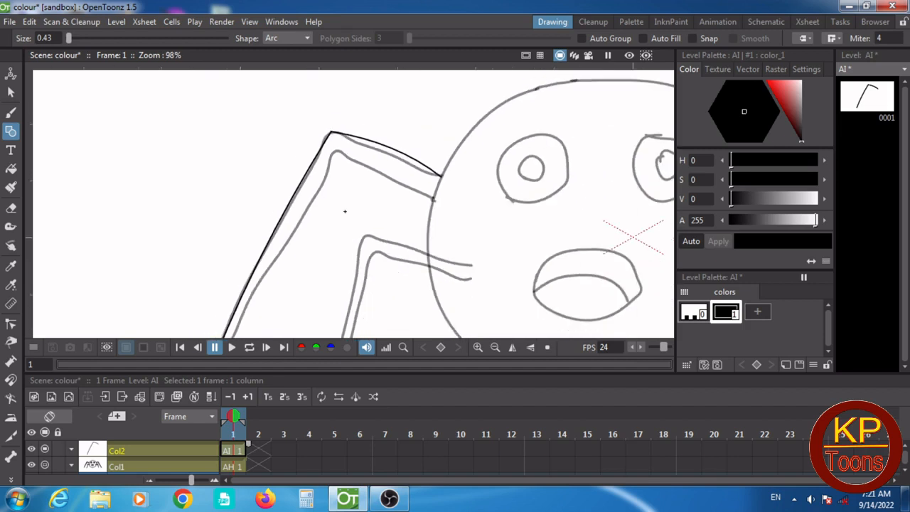
key("space")
left_click_drag(342, 209, 339, 155)
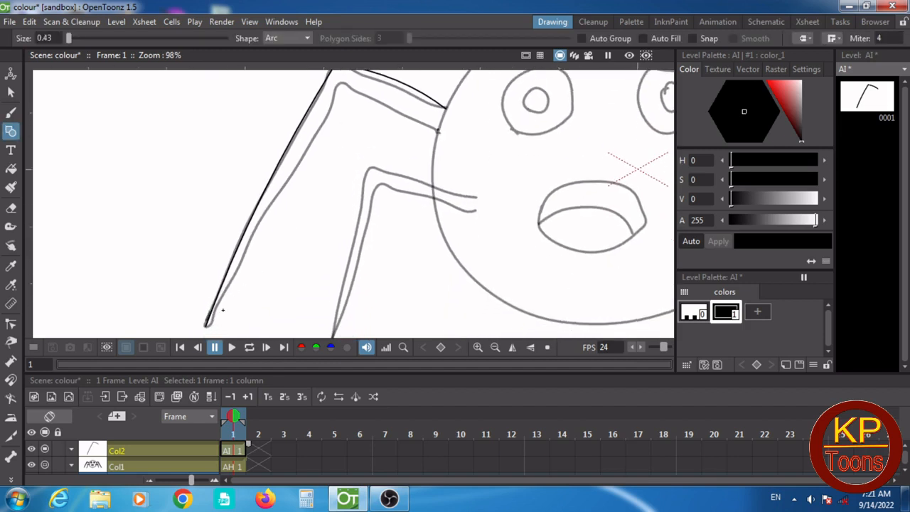
scroll(208, 324, "up", 3)
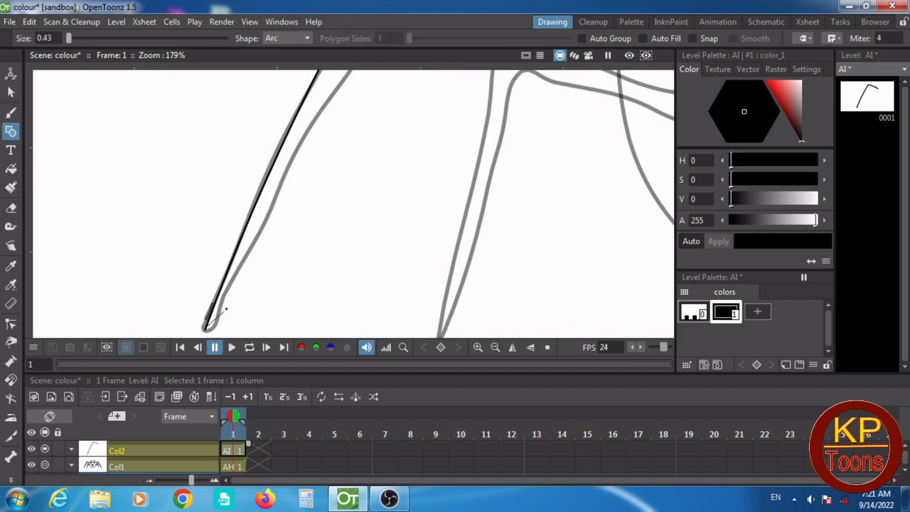
left_click(208, 325)
key("space")
left_click_drag(333, 105, 325, 149)
scroll(326, 155, "down", 4)
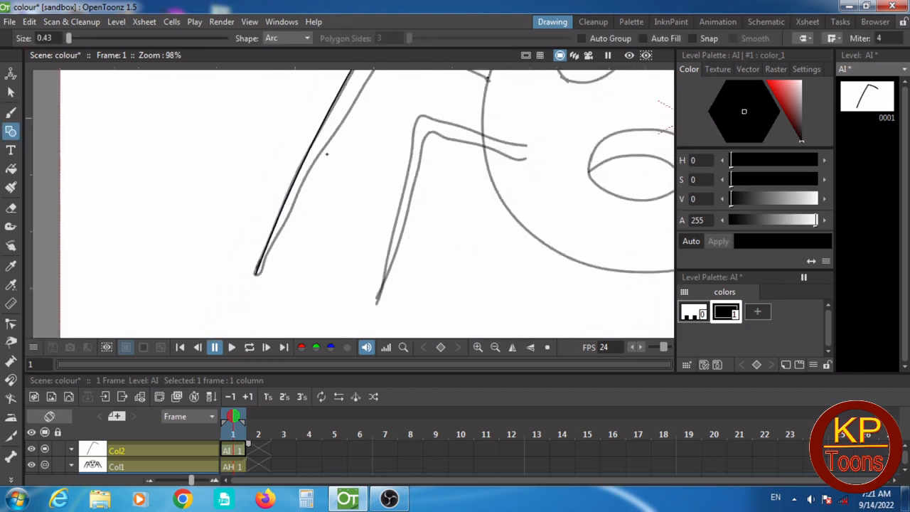
scroll(298, 210, "up", 3)
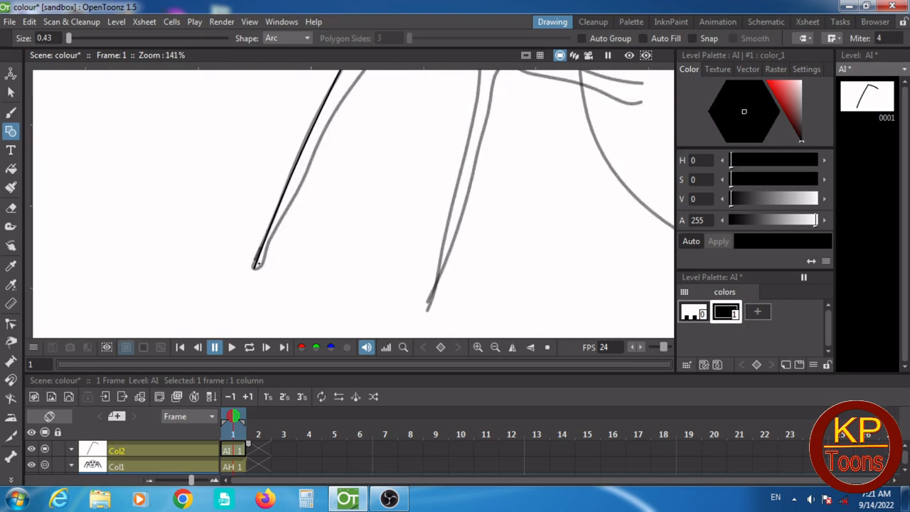
mouse_move(254, 265)
left_mouse_down()
mouse_move(380, 71)
mouse_move(370, 85)
left_mouse_up()
scroll(364, 92, "down", 2)
scroll(361, 92, "down", 1)
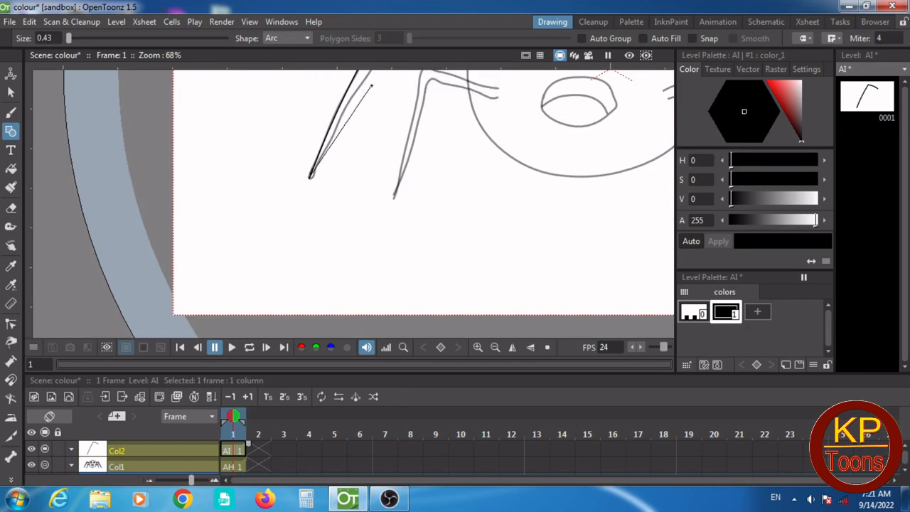
scroll(370, 84, "down", 2)
scroll(416, 118, "up", 2)
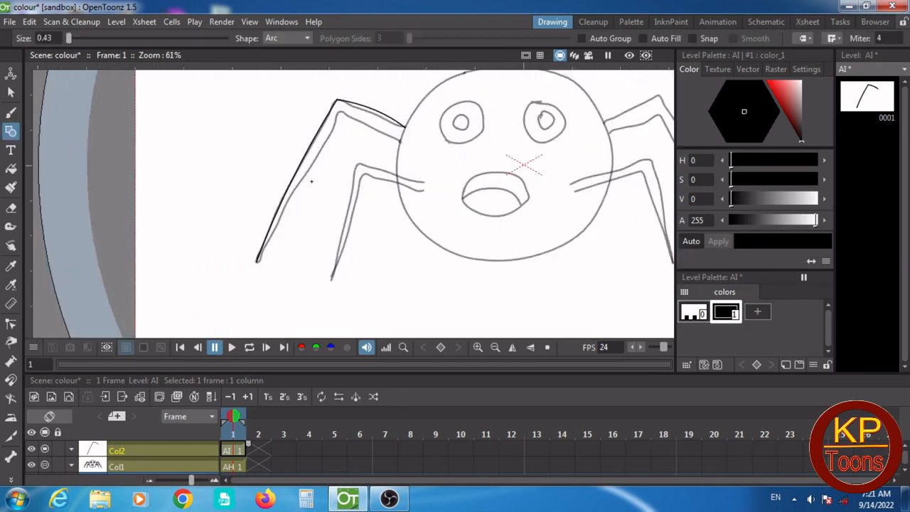
left_click_drag(250, 270, 250, 270)
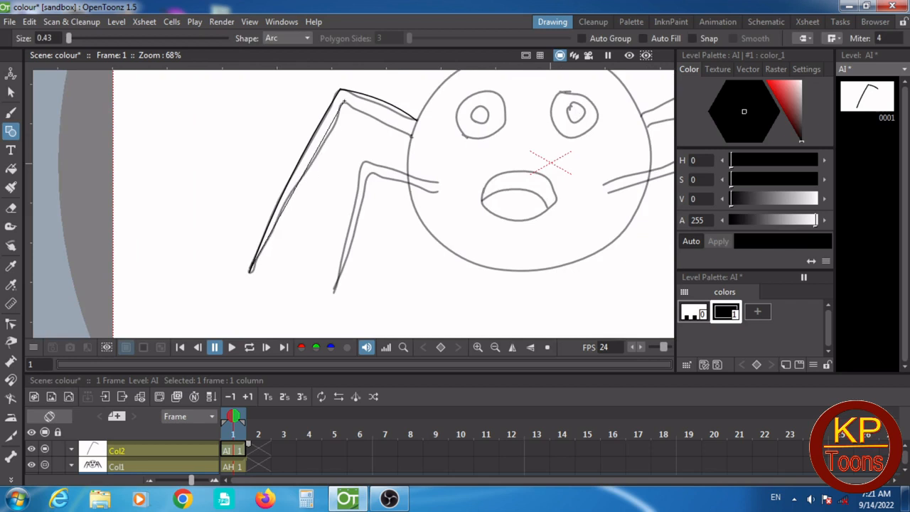
left_click(345, 104)
left_click_drag(344, 102, 411, 137)
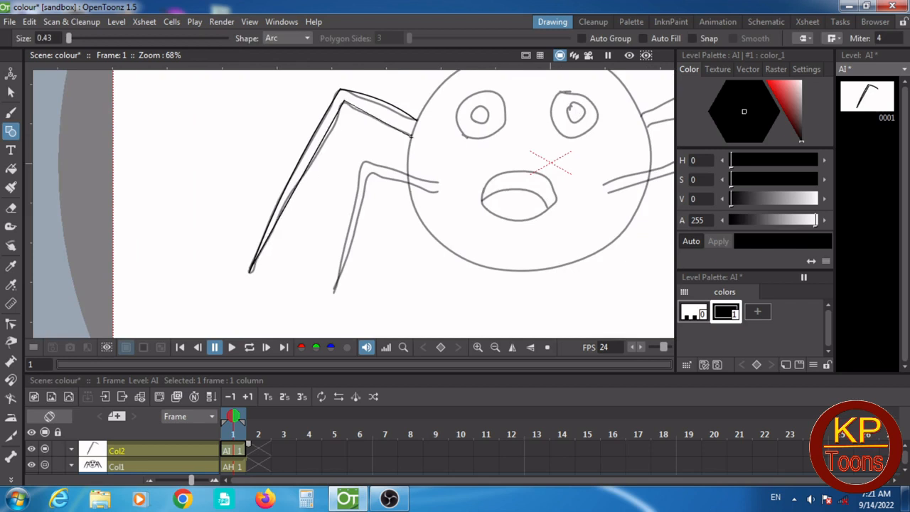
left_click(379, 118)
Step: Trace the outer and inner edges of the lower left leg with arcs that meet at the knee and the foot
left_click_drag(333, 291, 442, 182)
left_click(363, 163)
left_click(399, 152)
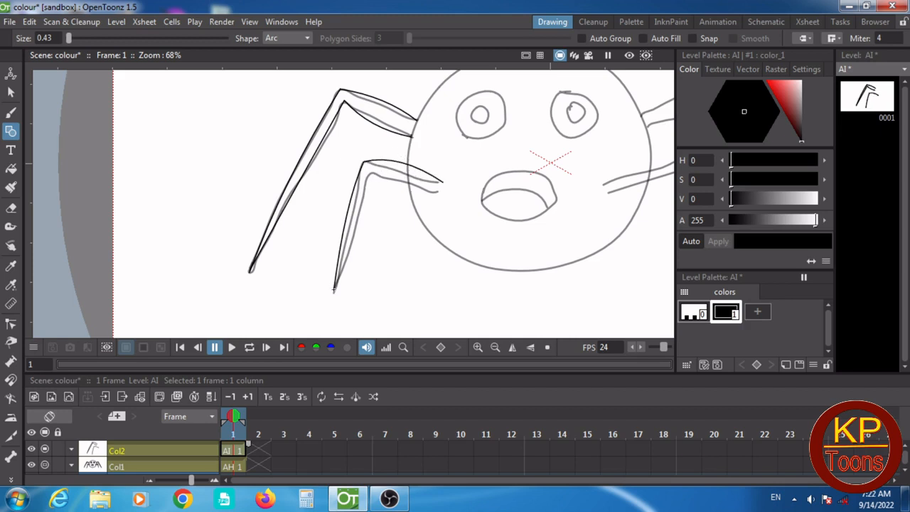
mouse_move(334, 291)
left_mouse_down()
mouse_move(367, 172)
mouse_move(438, 192)
mouse_move(529, 168)
mouse_move(555, 196)
left_mouse_up()
left_click(367, 172)
left_click(392, 190)
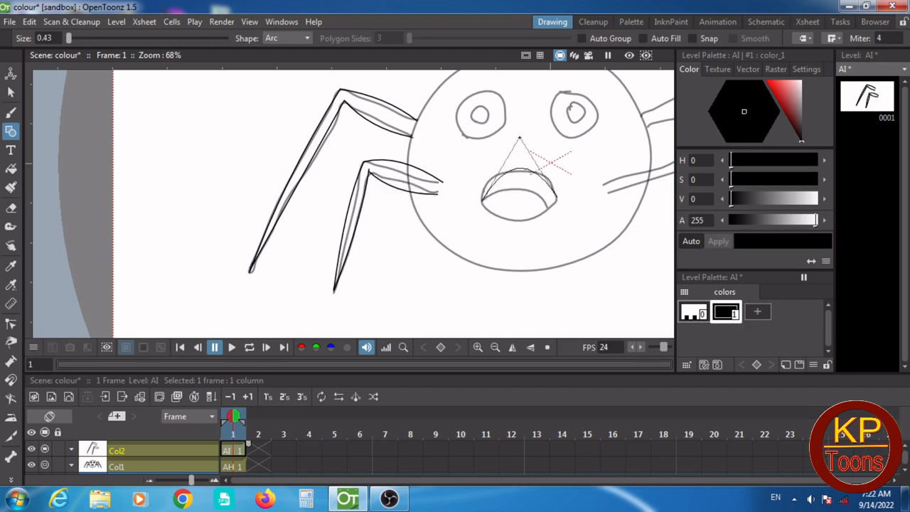
Step: Discard the single-arc attempt over the mouth and trace the mouth outline with two arcs above and one below
key("ctrl+z")
left_click(520, 171)
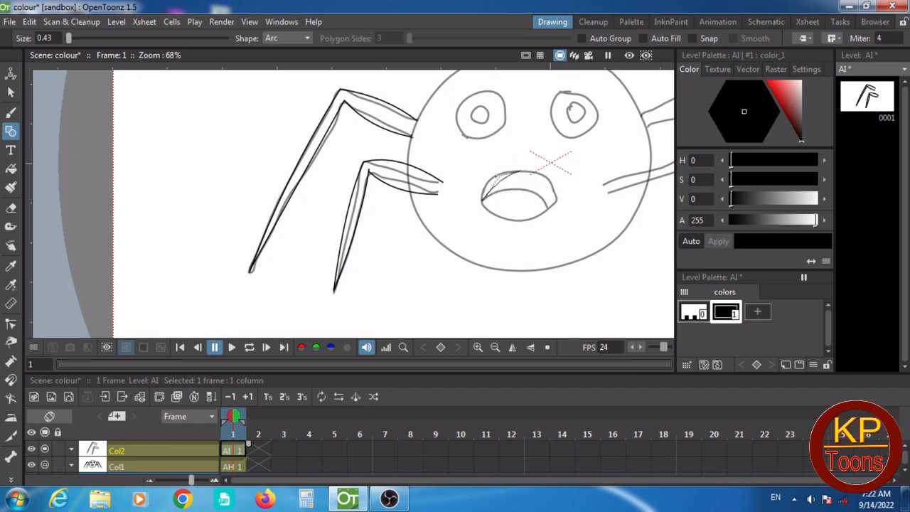
scroll(506, 184, "up", 1)
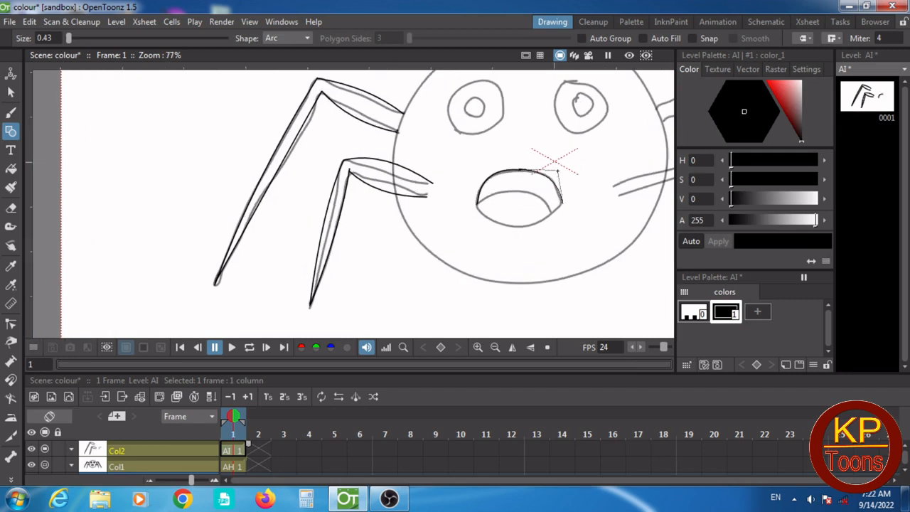
left_click(519, 171)
left_click_drag(477, 202, 562, 204)
left_click(520, 246)
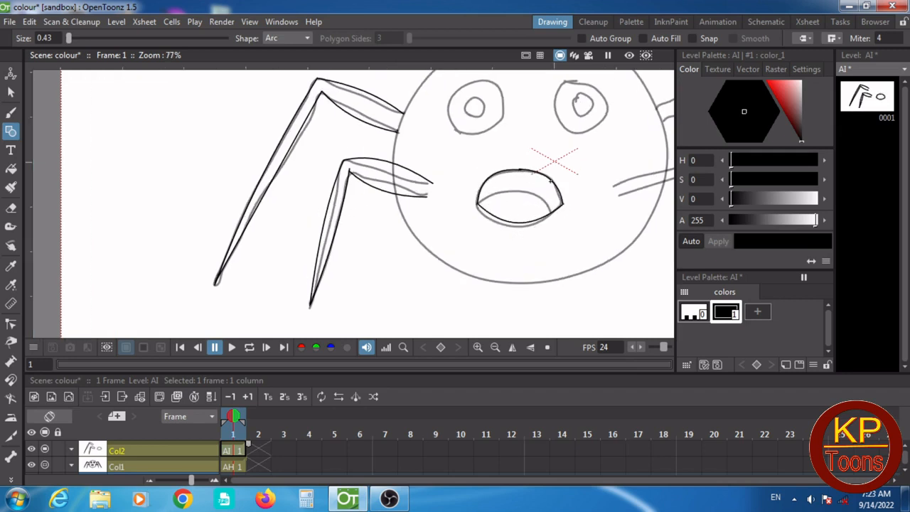
left_click_drag(517, 144, 490, 208)
left_click(491, 207)
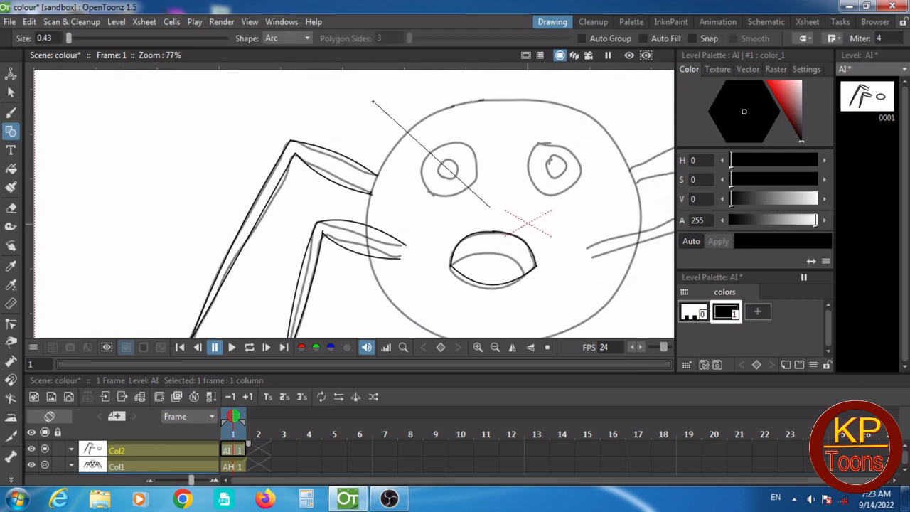
key("ctrl+z")
Step: Trace the outer and inner edges of the lower right leg with arcs from the body over the knee to the foot
left_click_drag(560, 227, 385, 180)
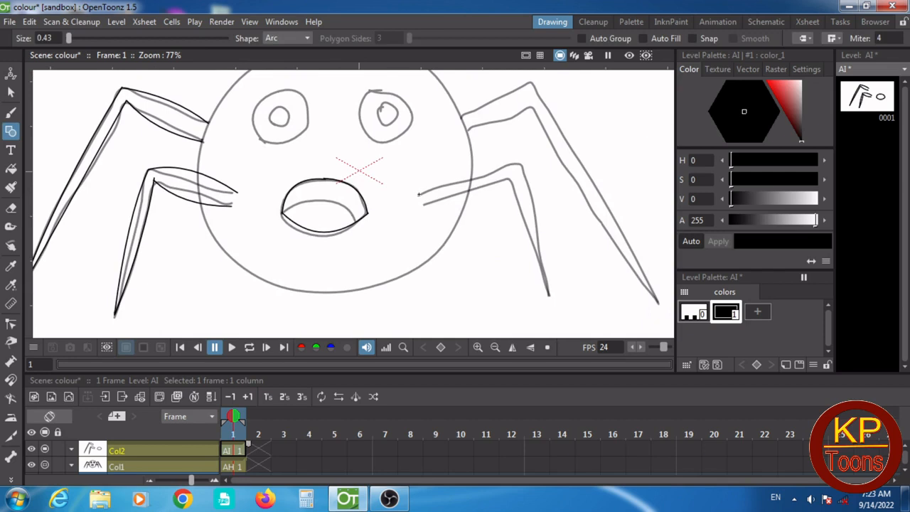
left_click_drag(419, 193, 520, 164)
left_click(480, 161)
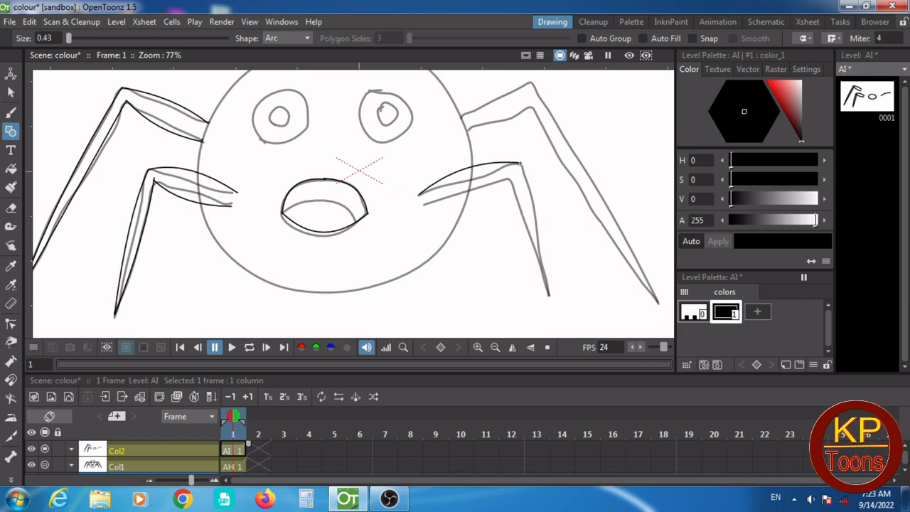
left_click_drag(521, 164, 548, 293)
left_click(541, 222)
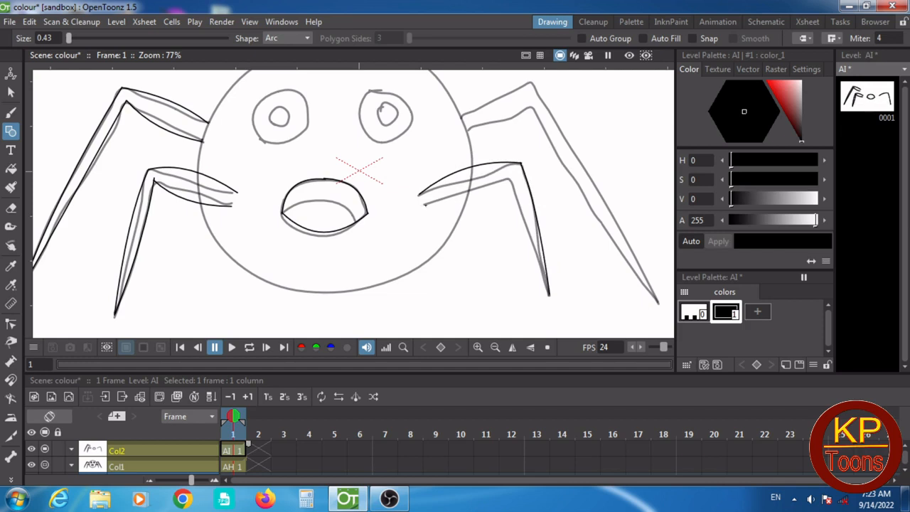
mouse_move(424, 204)
left_mouse_down()
mouse_move(510, 179)
mouse_move(549, 293)
left_mouse_up()
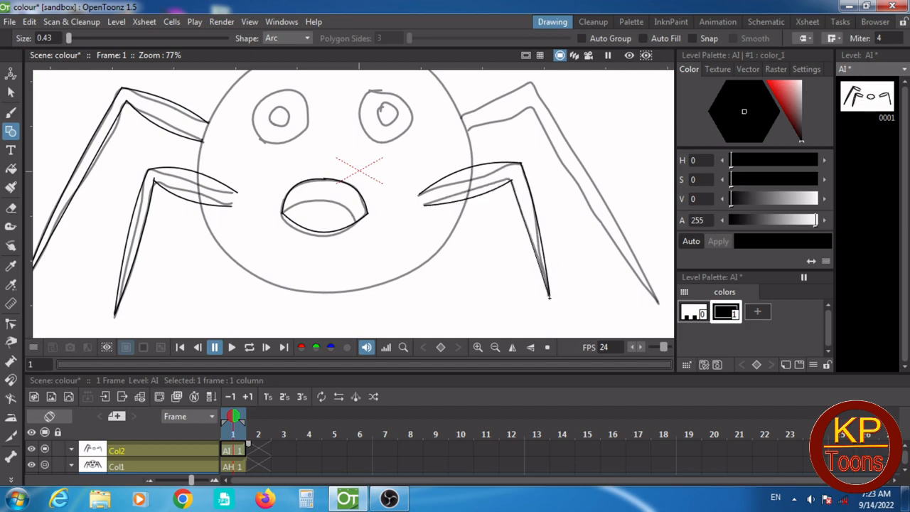
left_click(528, 234)
Step: Trace both edges of the upper right leg with arcs from the body over the knee to the foot
mouse_move(462, 117)
left_mouse_down()
mouse_move(533, 83)
mouse_move(658, 301)
left_mouse_up()
left_click(523, 87)
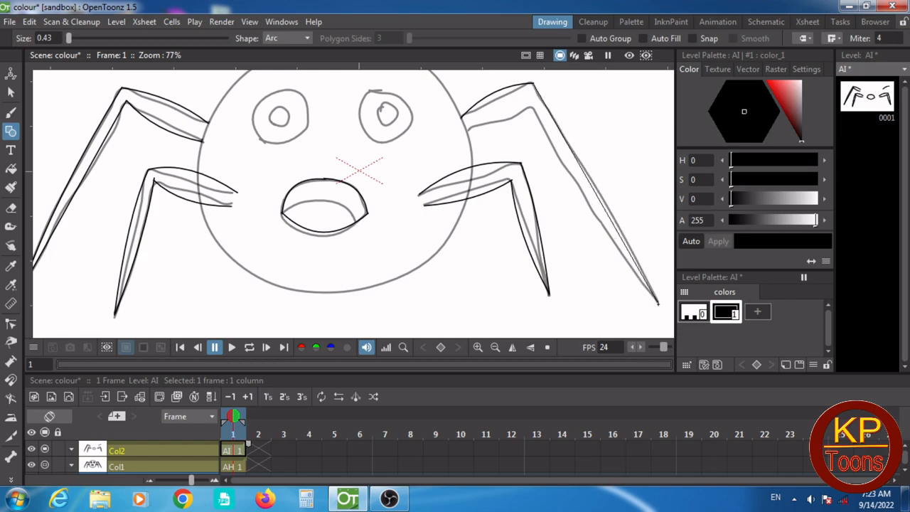
left_click(596, 190)
mouse_move(473, 130)
left_mouse_down()
mouse_move(532, 106)
mouse_move(651, 299)
left_mouse_up()
left_click(499, 119)
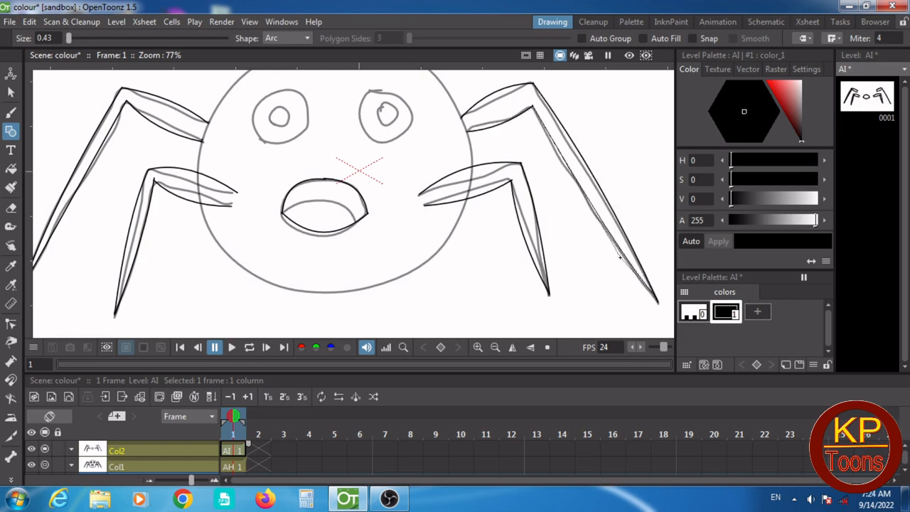
left_click(590, 199)
Step: Trace the upper half of the round body with two arcs meeting at the top of the head
scroll(403, 204, "down", 2)
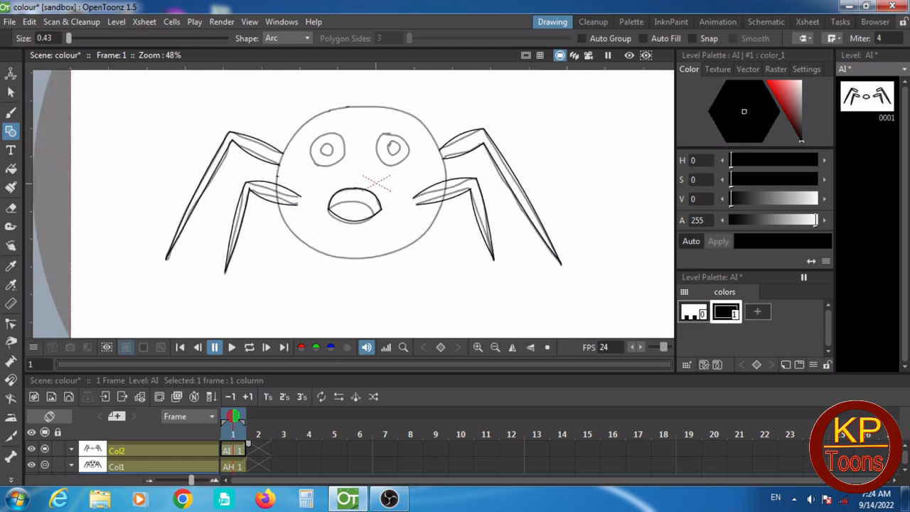
left_click_drag(277, 175, 426, 132)
left_click(375, 114)
scroll(374, 115, "up", 1)
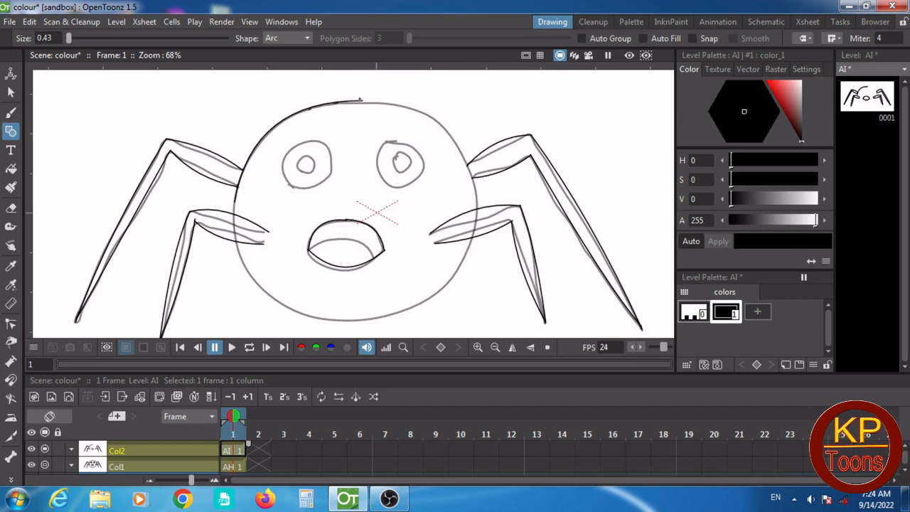
left_click_drag(362, 100, 473, 192)
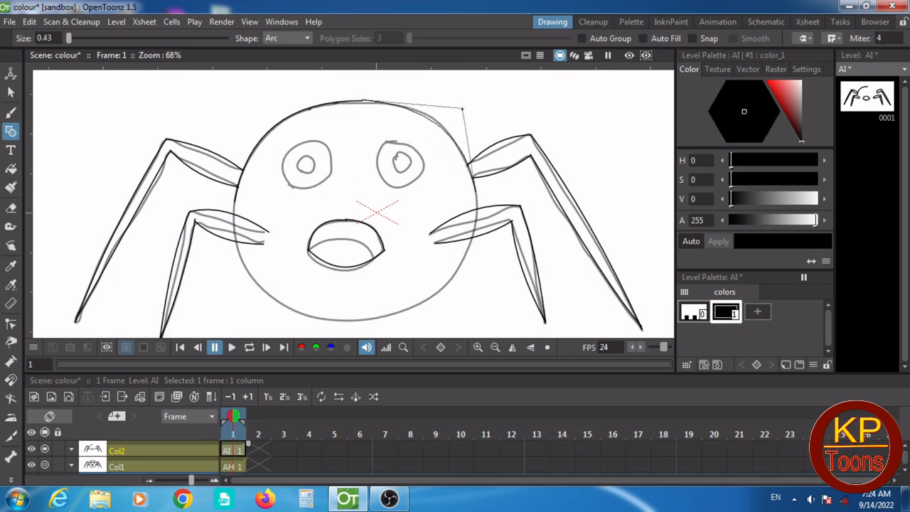
left_click(462, 107)
Step: Trace the lower half of the body with arcs around the underside, closing the outline on the left side
left_click_drag(474, 191, 401, 311)
left_click(486, 272)
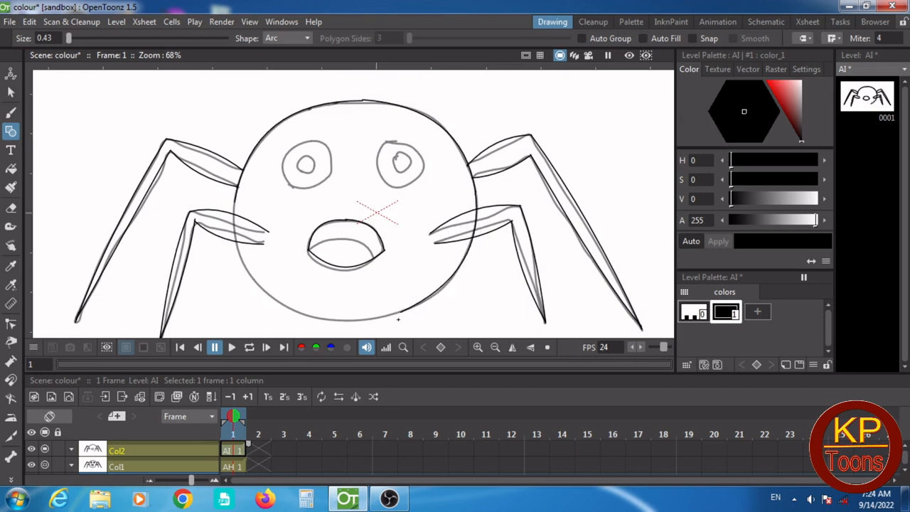
left_click_drag(402, 311, 326, 321)
scroll(306, 316, "down", 2)
left_click(302, 329)
scroll(304, 306, "up", 4)
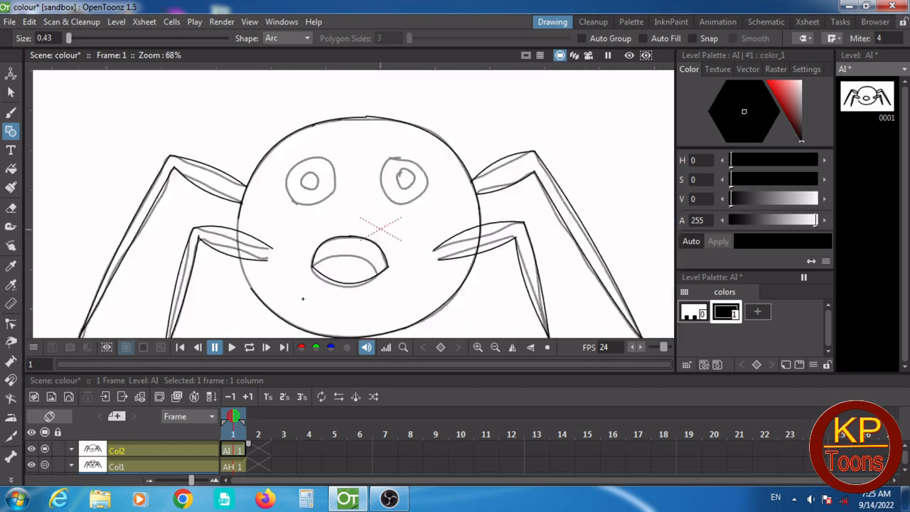
left_click_drag(292, 239, 283, 153)
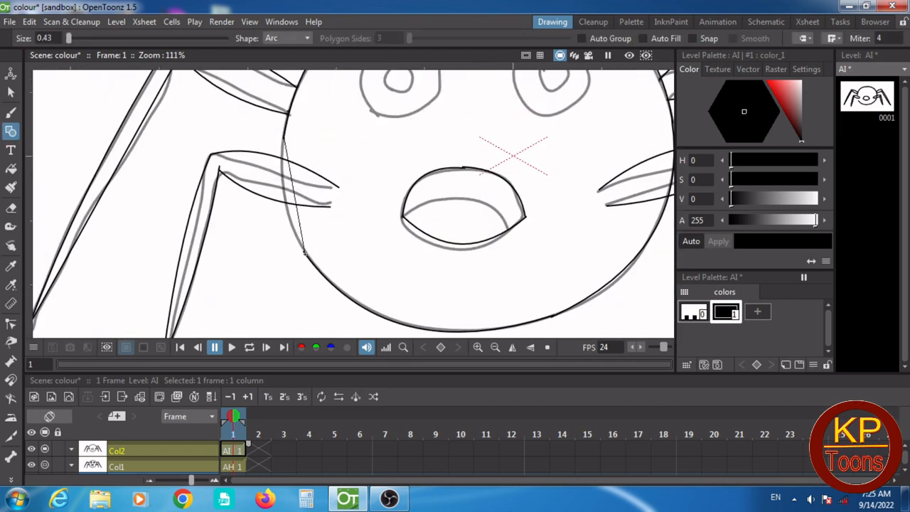
left_click(273, 192)
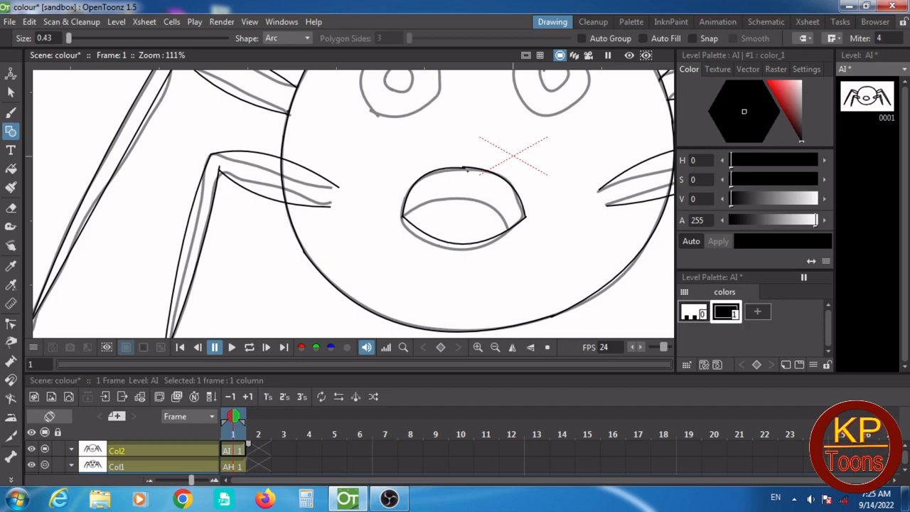
Step: Switch the Geometric tool's shape to Circle and draw an eye-sized circle across the body outline, up and left of the left eye
left_click(308, 40)
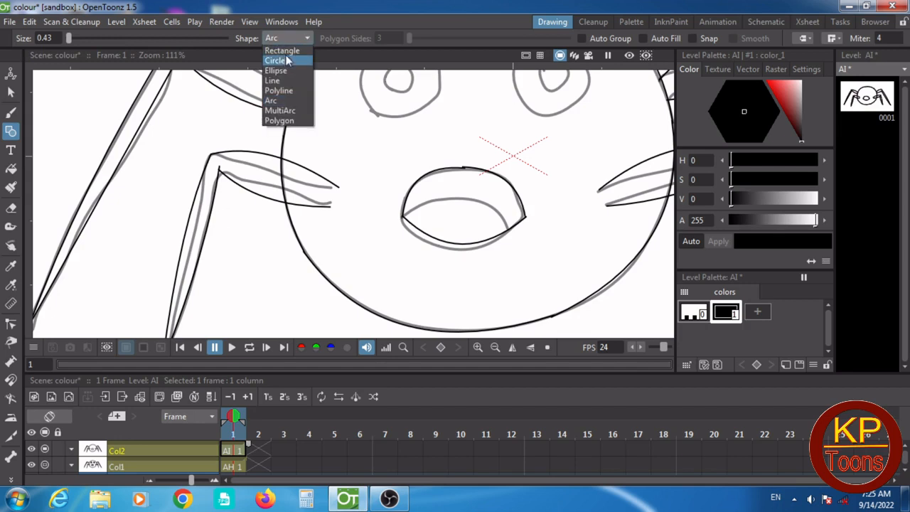
left_click(286, 60)
scroll(434, 117, "down", 3)
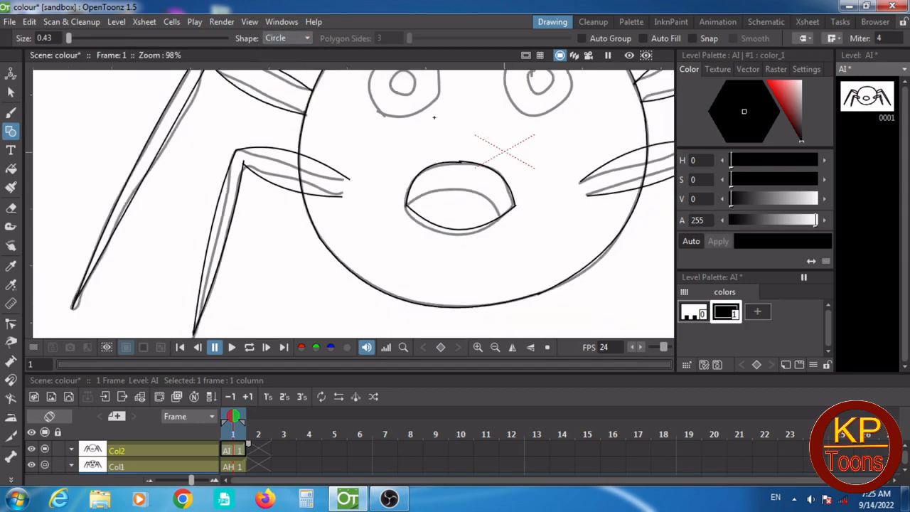
key("space")
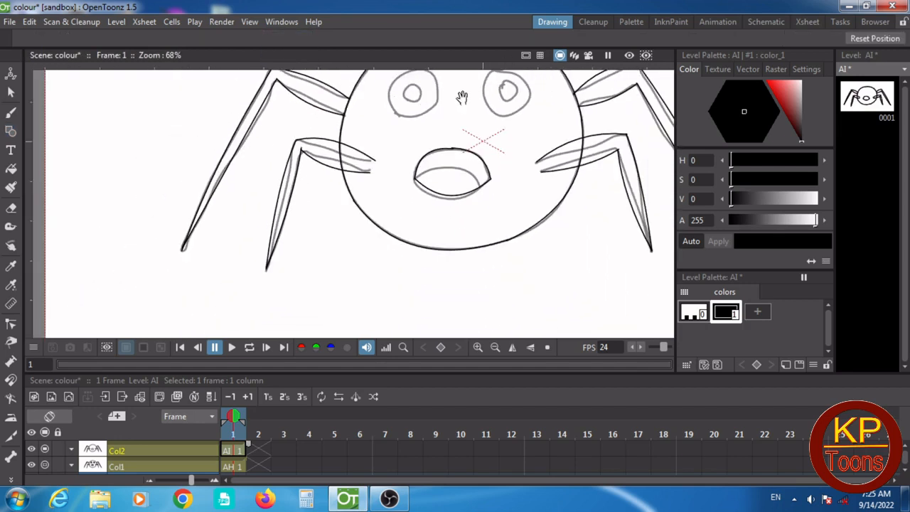
left_click_drag(461, 97, 427, 146)
mouse_move(353, 114)
left_mouse_down()
mouse_move(389, 134)
mouse_move(380, 126)
left_mouse_up()
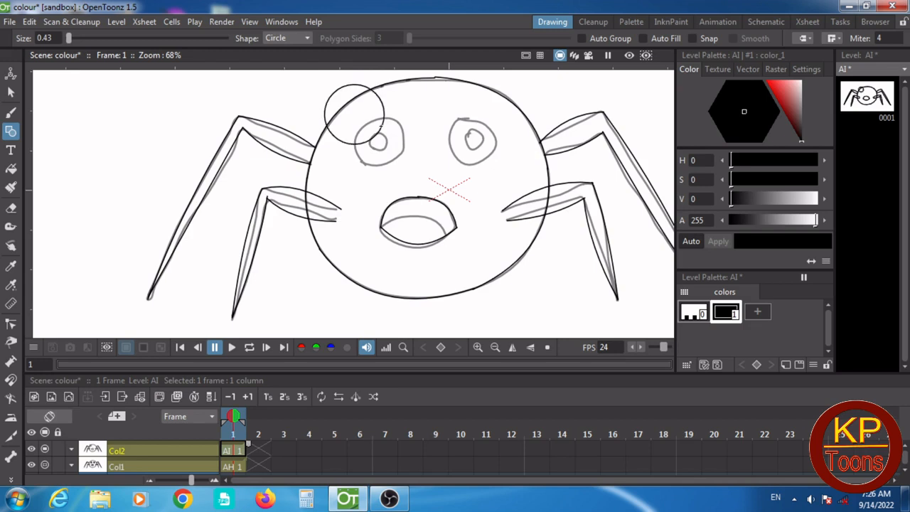
Step: Undo the stray circle, and with the Geometric tool's Ellipse shape outline both eyes inside the body
key("ctrl+z")
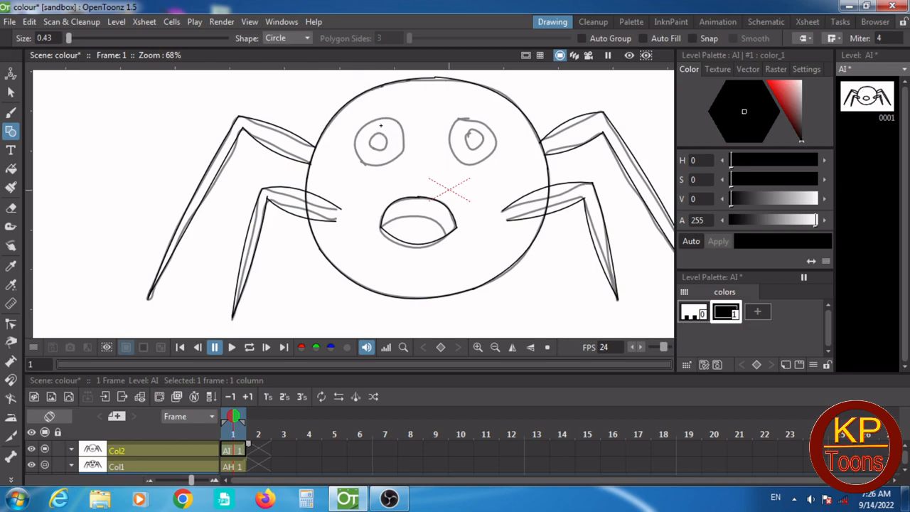
left_click(303, 40)
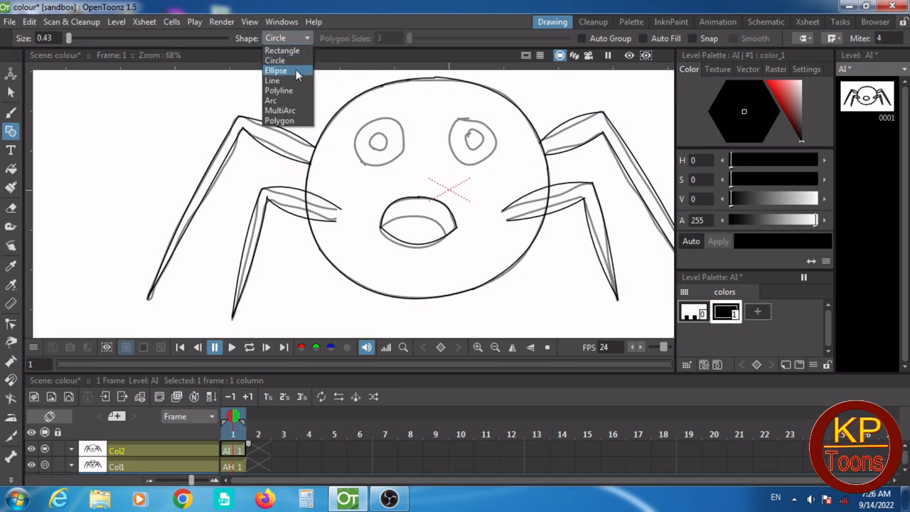
left_click(294, 73)
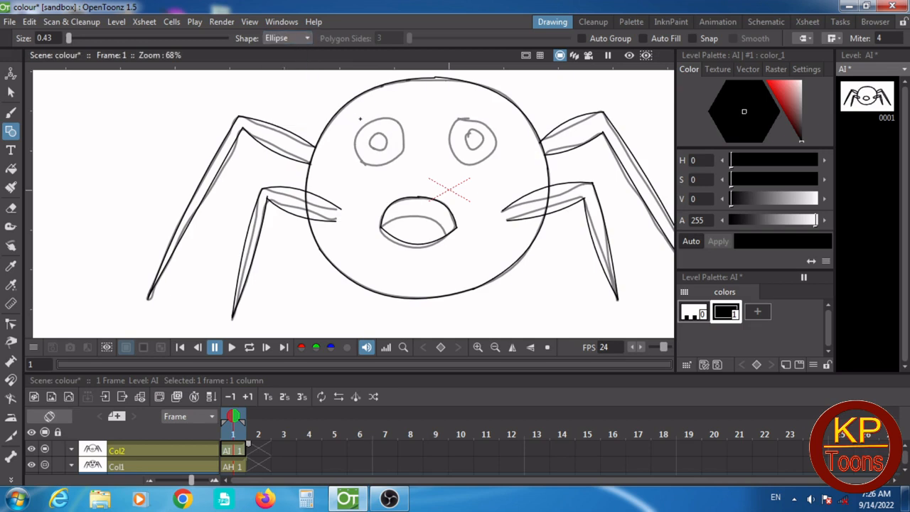
left_click_drag(360, 119, 427, 169)
left_click_drag(454, 114, 520, 157)
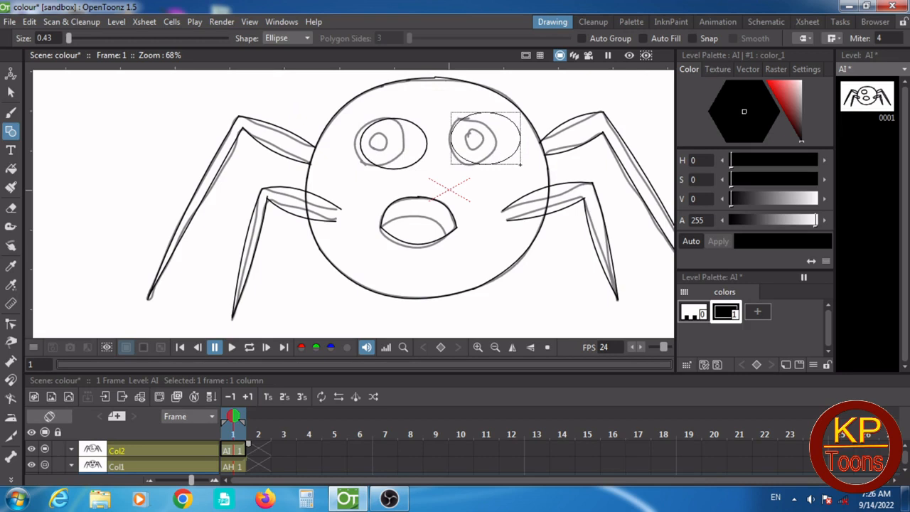
left_click_drag(519, 164, 520, 165)
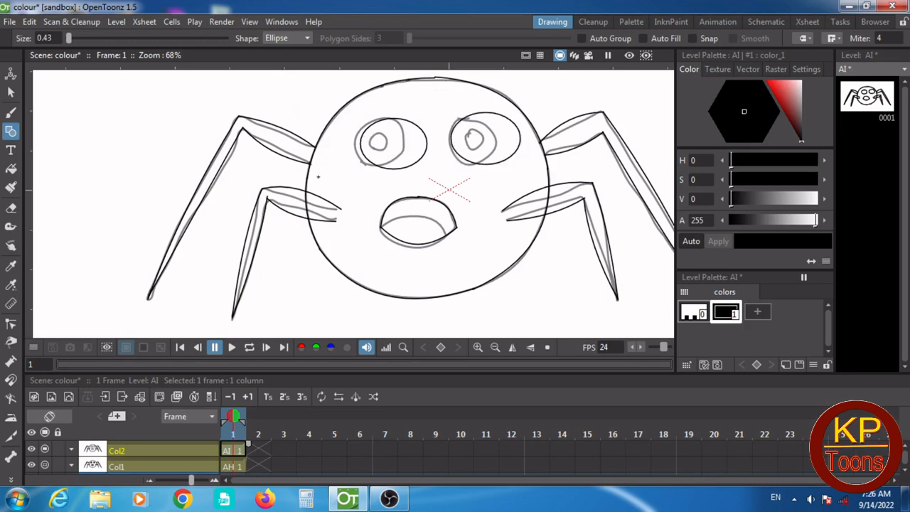
Step: Draw two small pupil-sized ellipses on the empty canvas to the left of the spider
left_click_drag(81, 125, 109, 144)
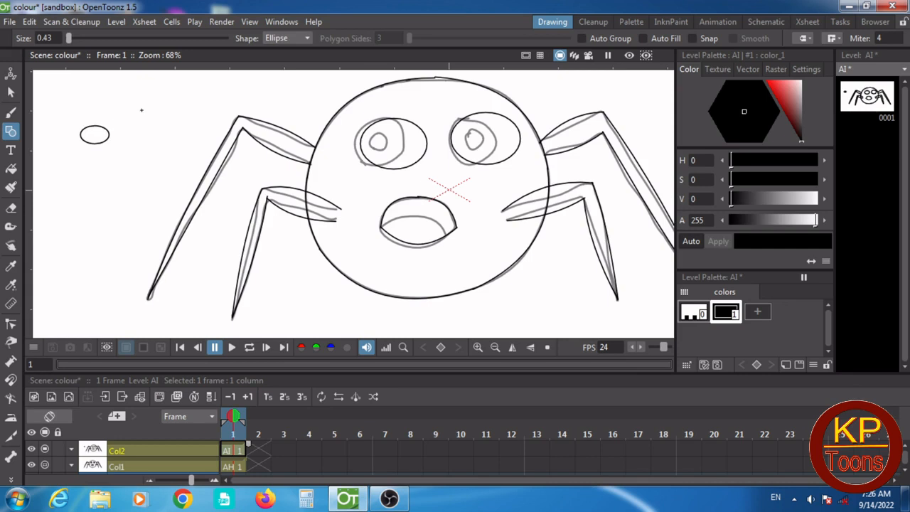
left_click_drag(142, 110, 169, 128)
Step: Switch to the Selection tool, select the leftmost small ellipse with the Freehand type, and clear the selection
left_click(11, 92)
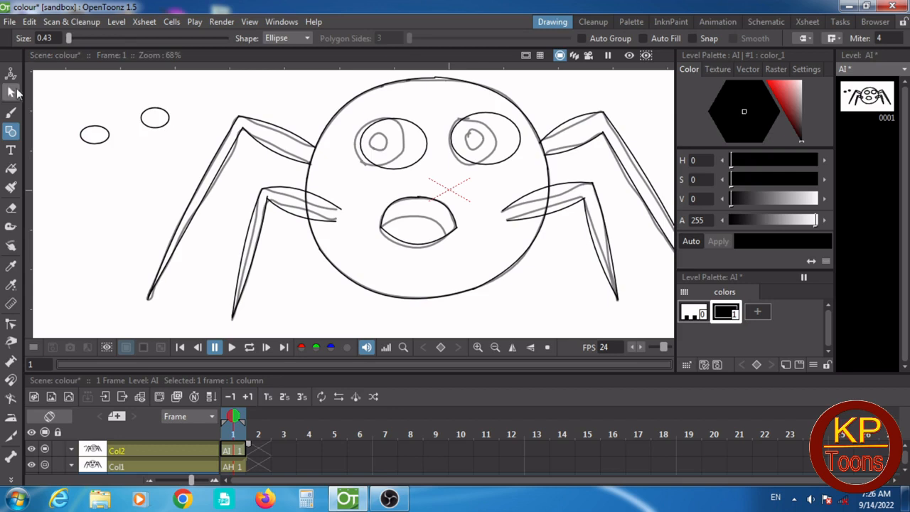
key("ctrl+a")
mouse_move(102, 115)
left_mouse_down()
mouse_move(76, 137)
mouse_move(99, 155)
mouse_move(100, 114)
left_mouse_up()
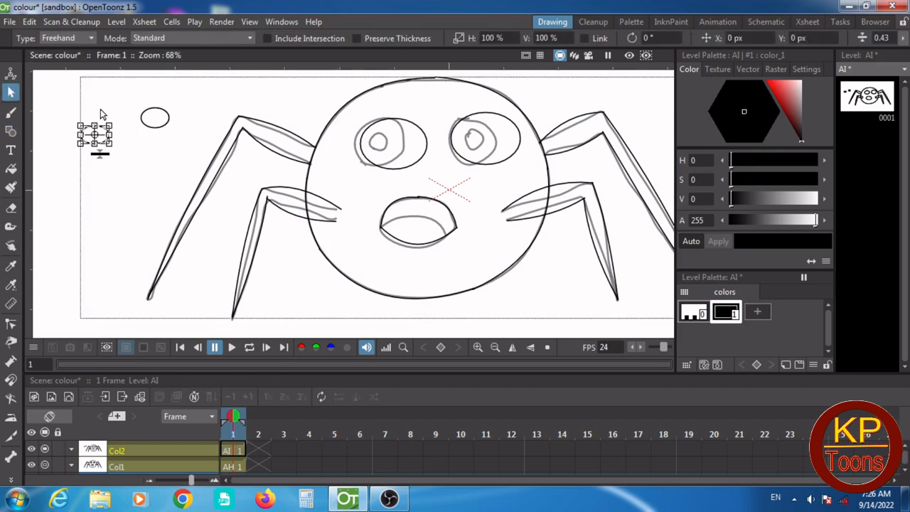
left_click(122, 169)
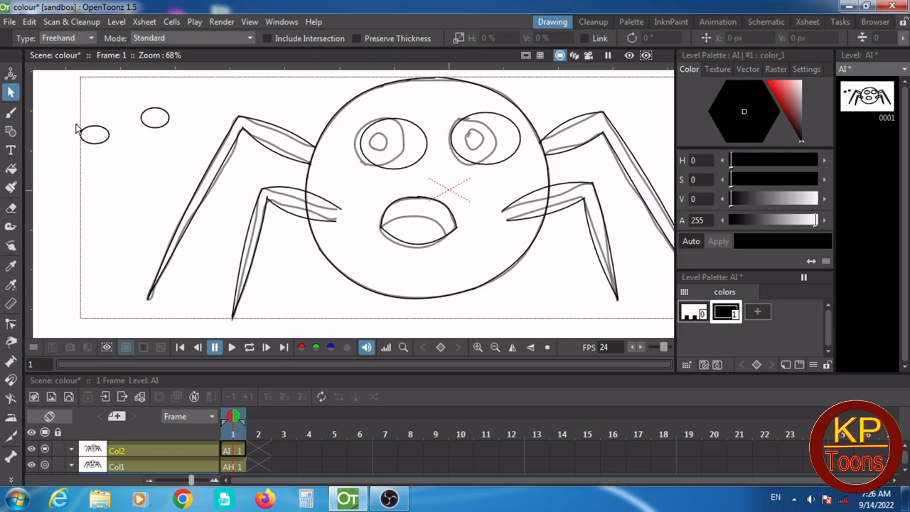
Step: Try the Rectangular selection type around the leftmost small ellipse, and clear the selection
left_click(93, 36)
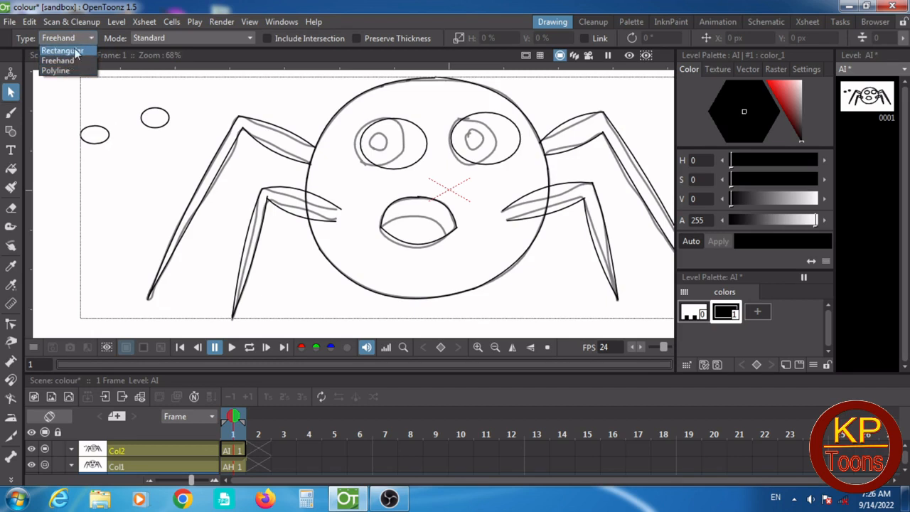
left_click(74, 55)
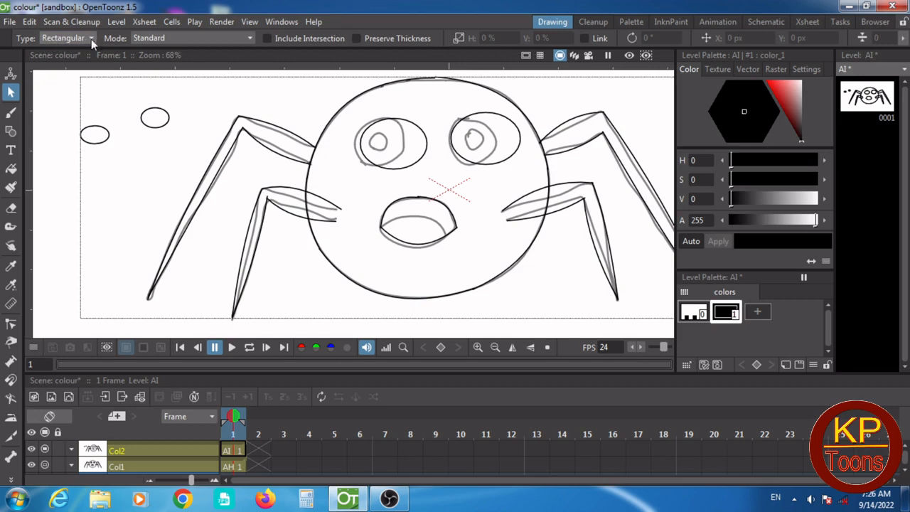
left_click_drag(71, 113, 120, 158)
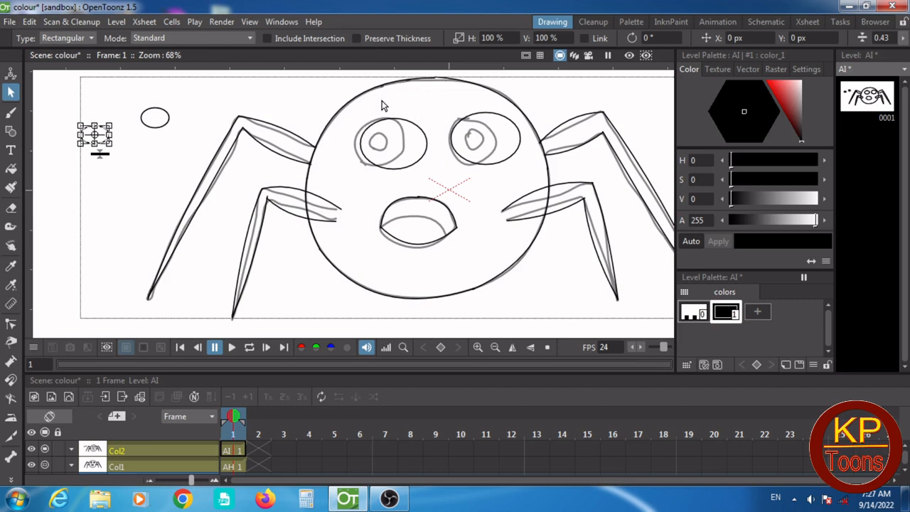
left_click(106, 112)
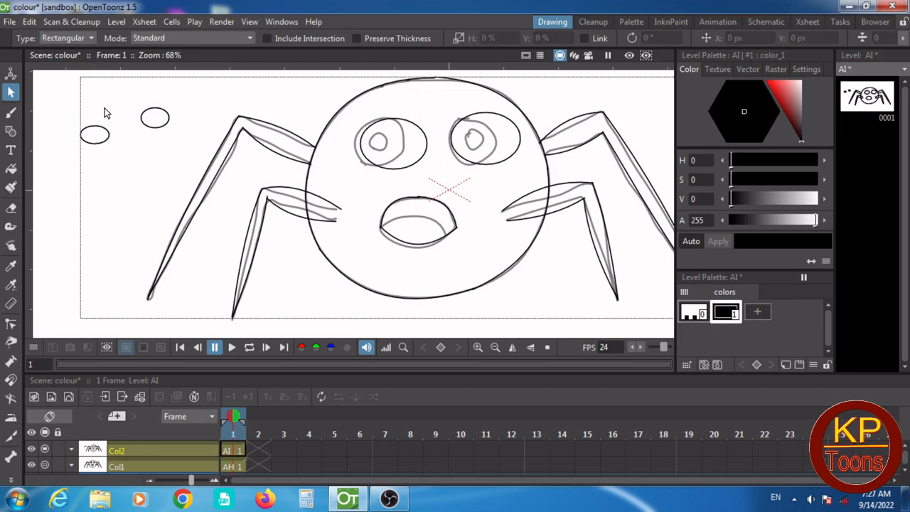
Step: Set the selection type to Freehand and move the leftmost small ellipse into the left eye as its pupil
left_click(89, 39)
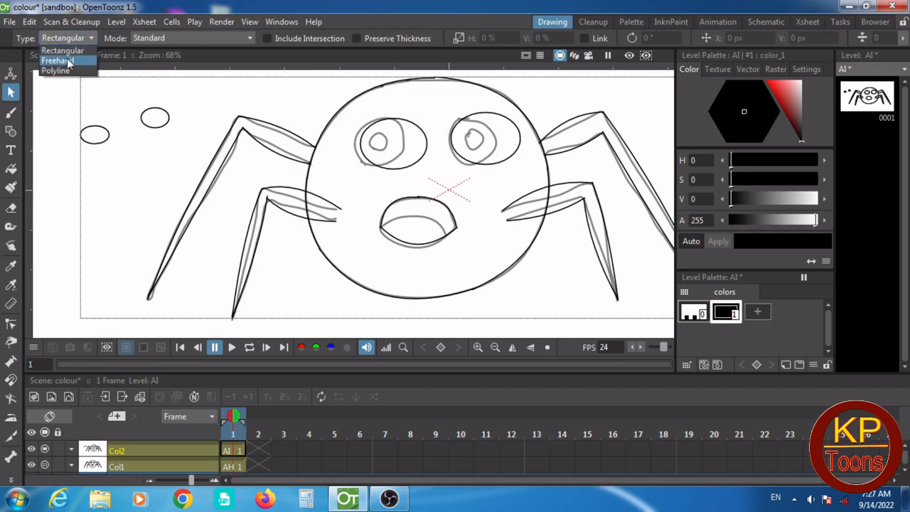
left_click(68, 59)
mouse_move(56, 110)
left_mouse_down()
mouse_move(74, 142)
mouse_move(103, 155)
left_mouse_up()
left_click(123, 150)
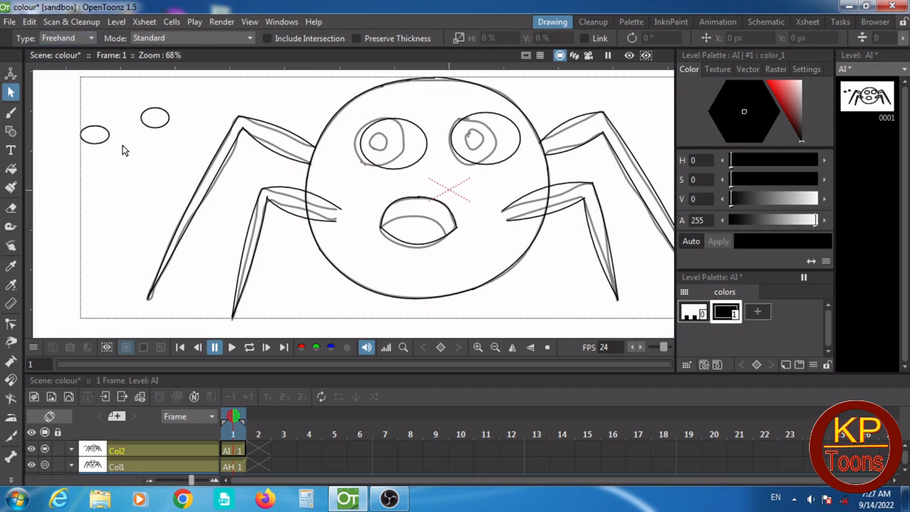
mouse_move(113, 145)
left_mouse_down()
mouse_move(79, 148)
mouse_move(70, 135)
mouse_move(90, 117)
mouse_move(112, 122)
mouse_move(119, 151)
left_mouse_up()
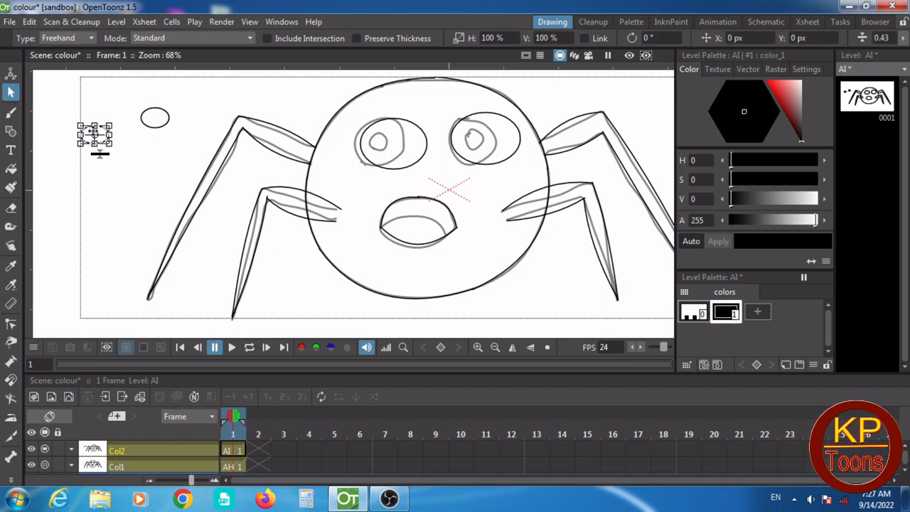
left_click_drag(125, 130, 384, 147)
left_click(414, 146)
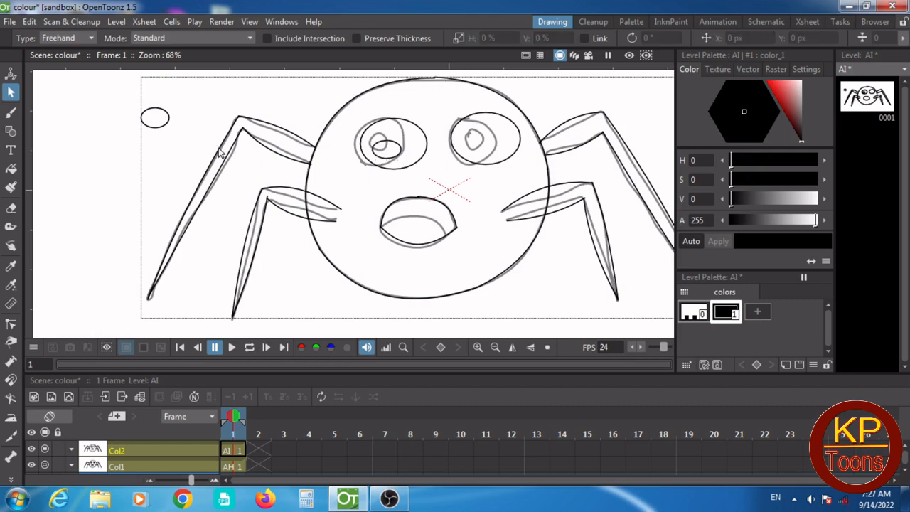
Step: Save the scene and move the remaining small ellipse into the right eye as its pupil
left_click(160, 108)
key("ctrl+s")
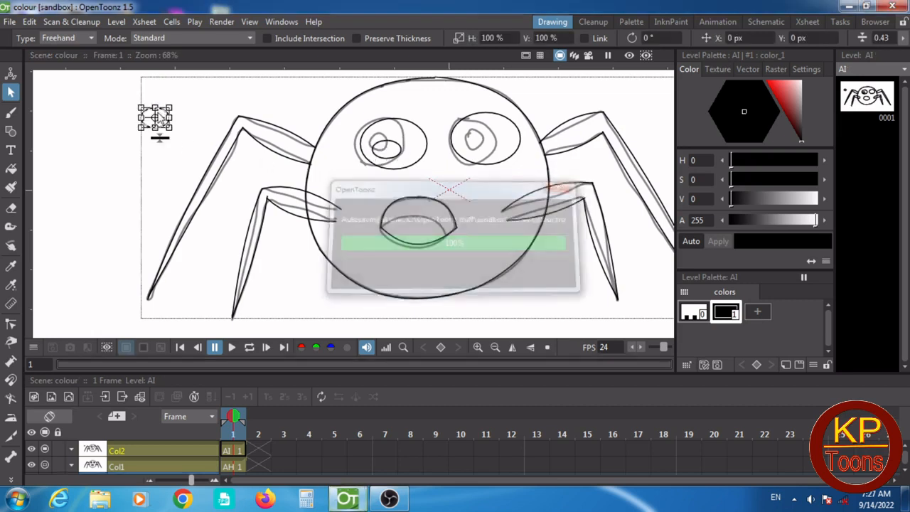
left_click_drag(162, 110, 480, 140)
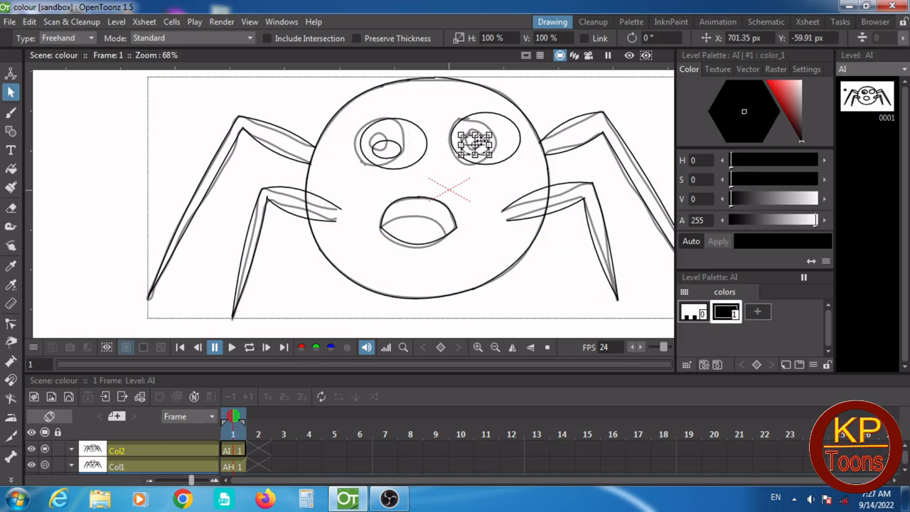
left_click(432, 188)
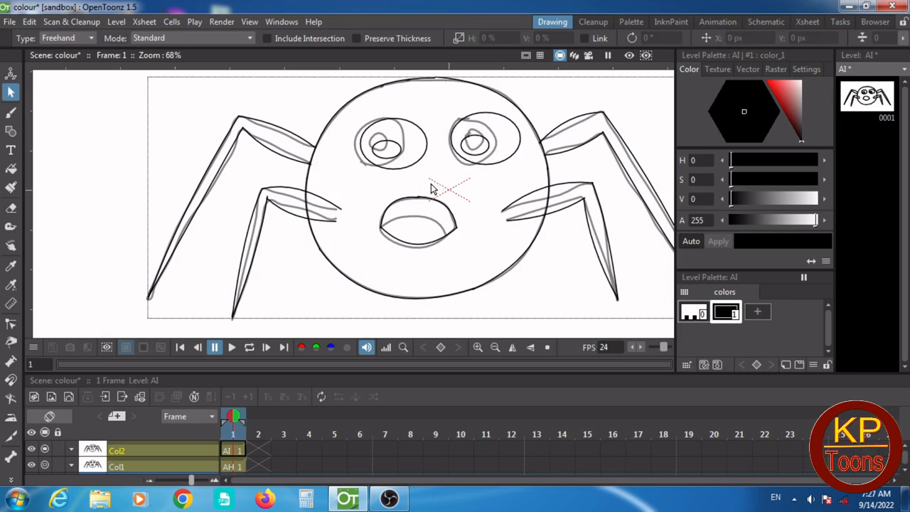
left_click(249, 38)
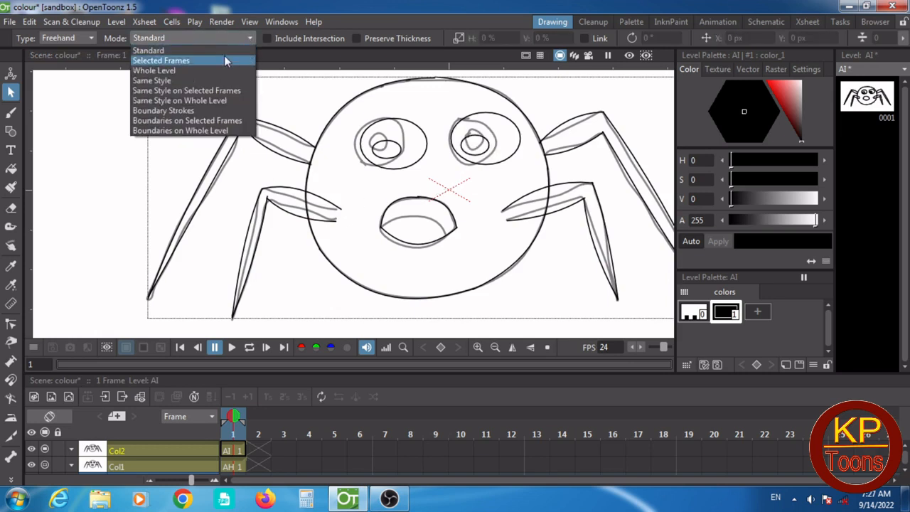
left_click(253, 39)
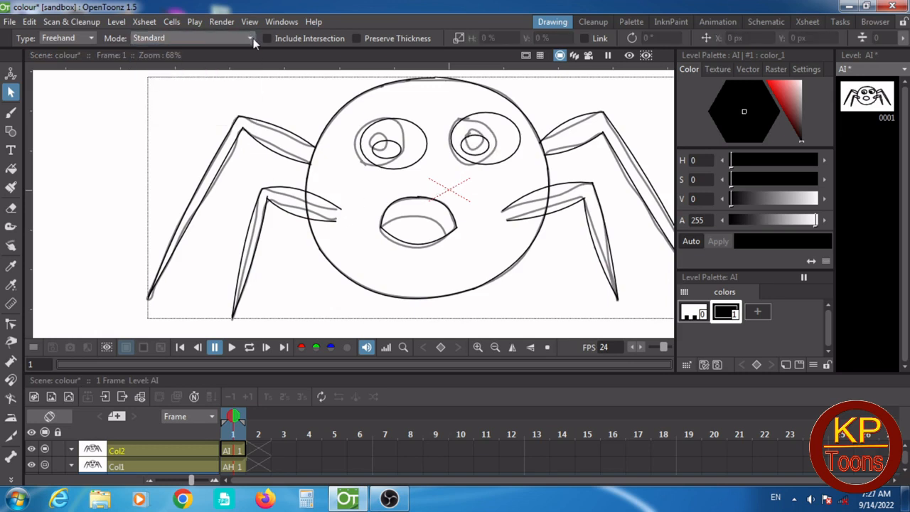
left_click(90, 37)
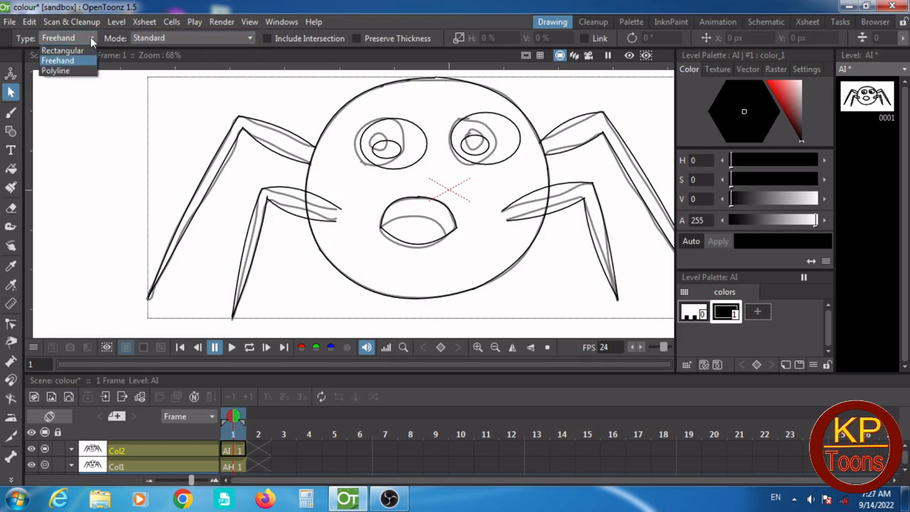
left_click(90, 37)
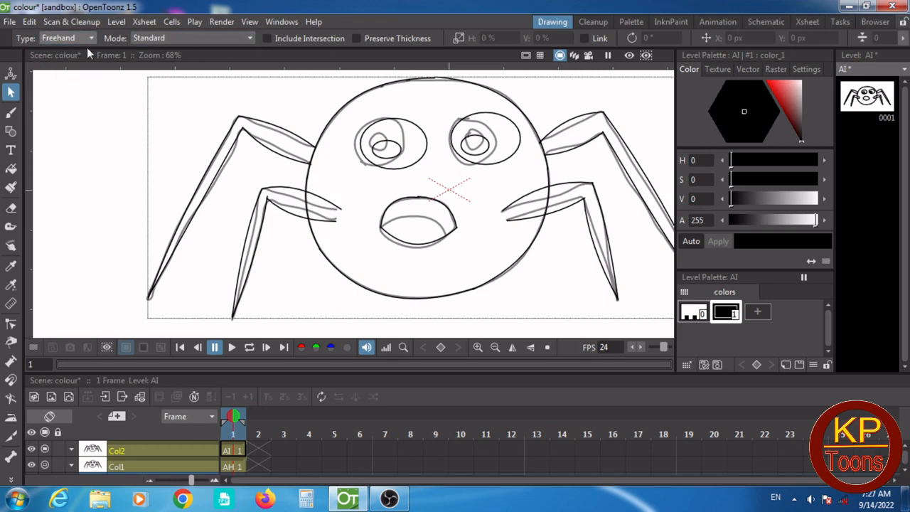
Step: Draw an arc with the Geometric tool across the inside of the mouth, from corner to corner along the sketch line
left_click(11, 132)
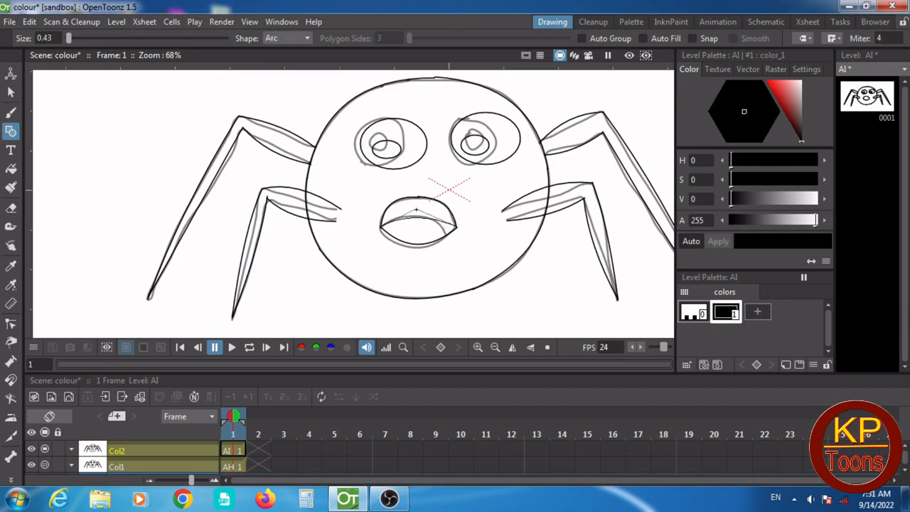
left_click(416, 211)
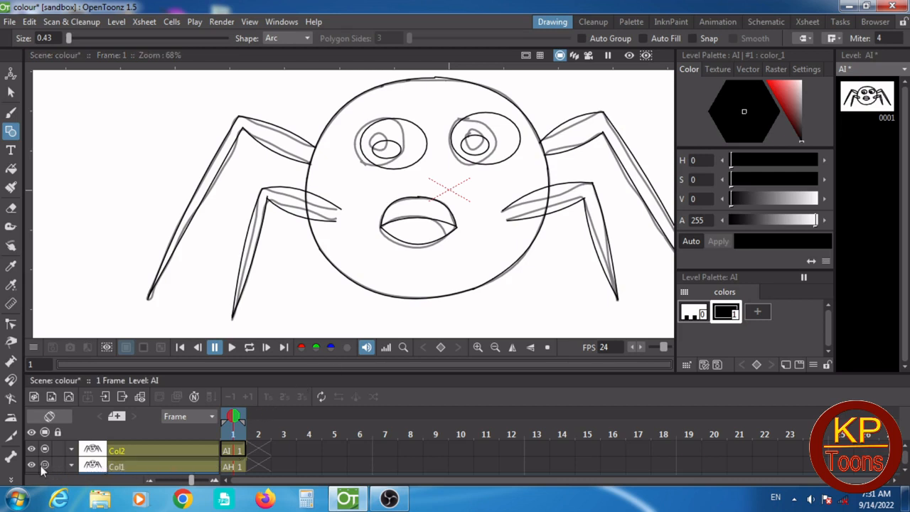
Step: Delete the rough sketch column Col1, keeping only the clean vector tracing
left_click(175, 462)
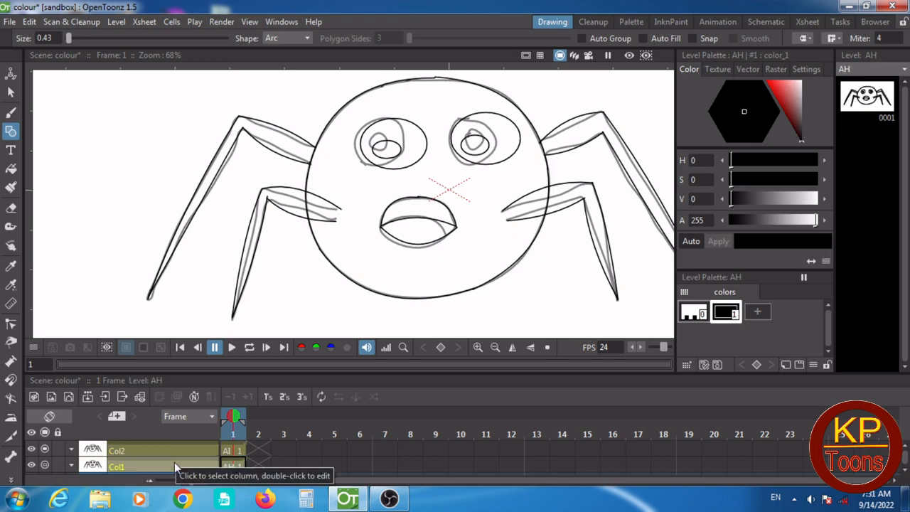
key("Delete")
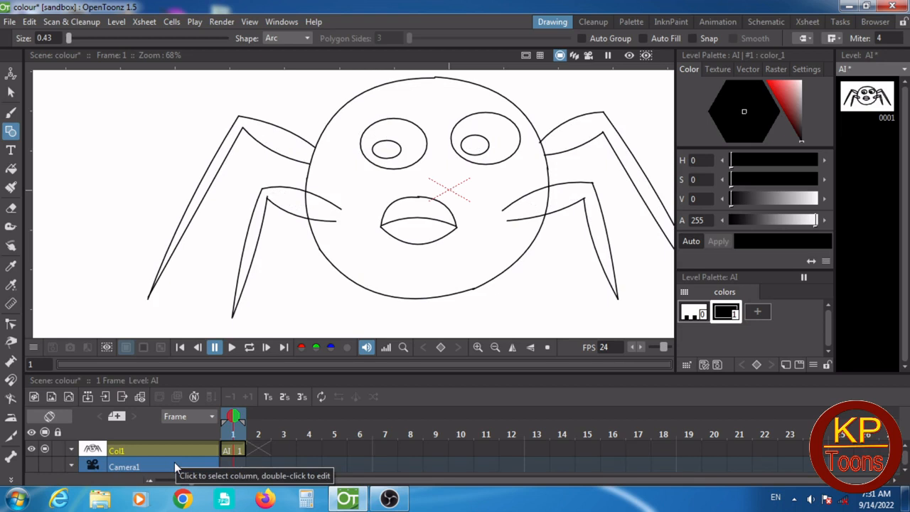
scroll(402, 260, "down", 2)
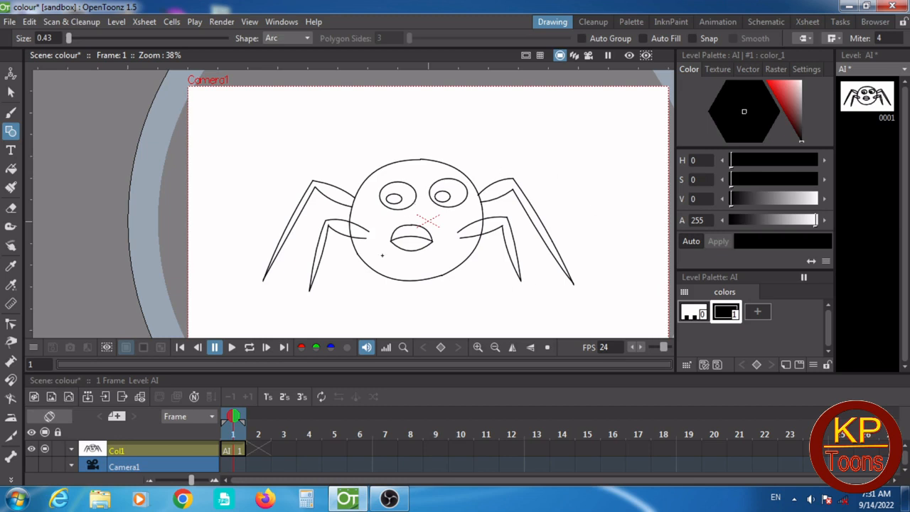
Step: Duplicate the spider drawing from frame 1 into frame 2
left_click(234, 450)
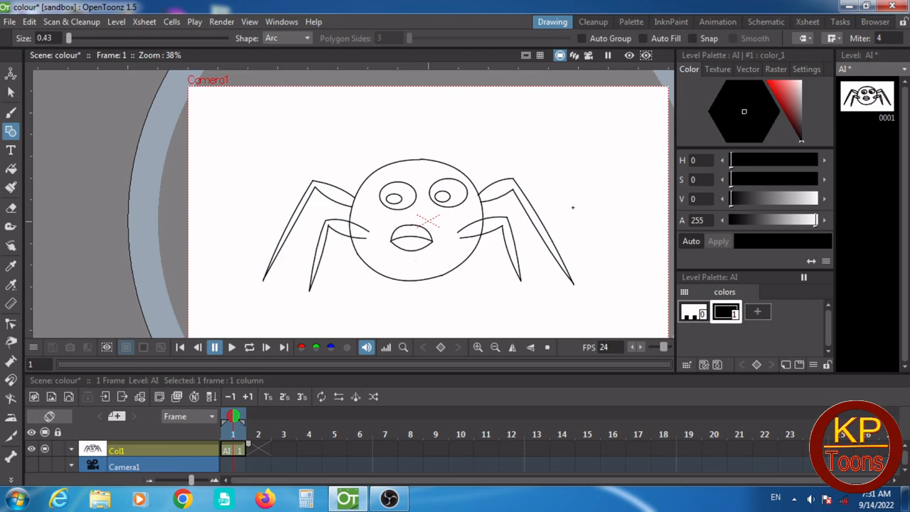
right_click(237, 451)
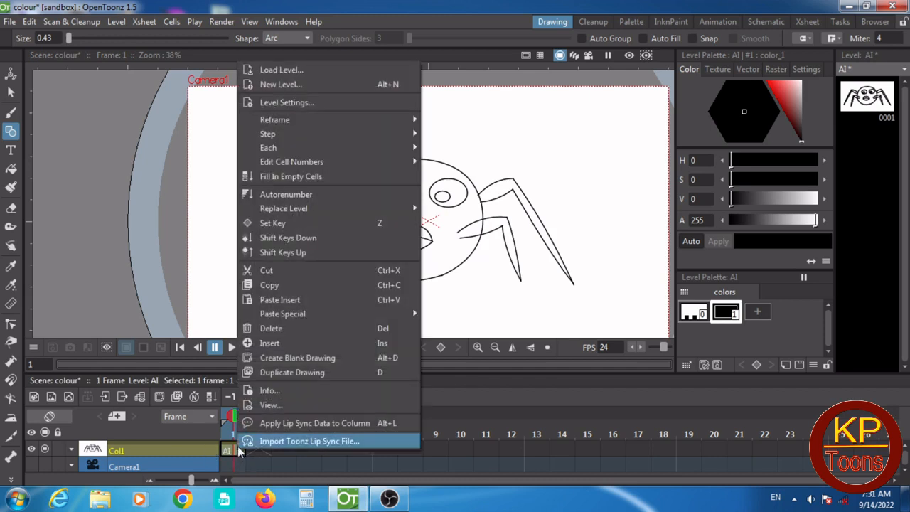
left_click(312, 373)
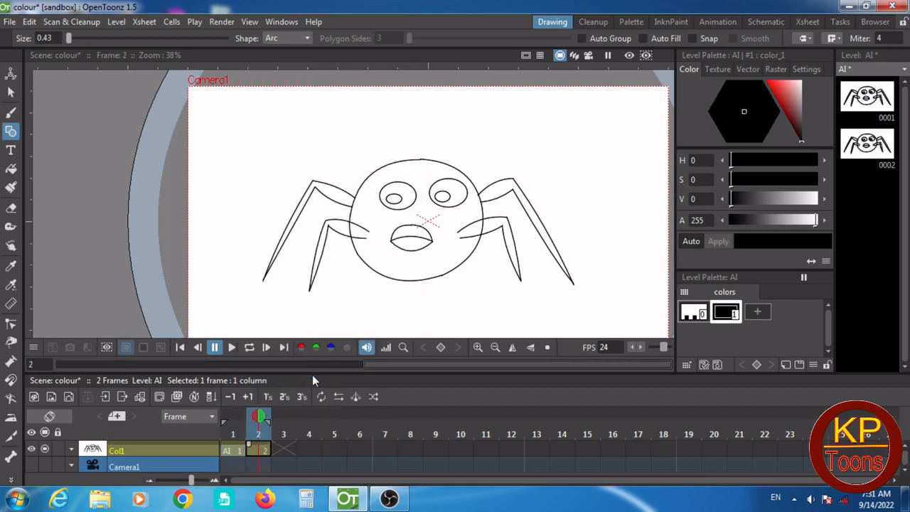
Step: In frame 2, rotate the lower segment of the left outer leg outward about its knee by roughly 12°
left_click(237, 451)
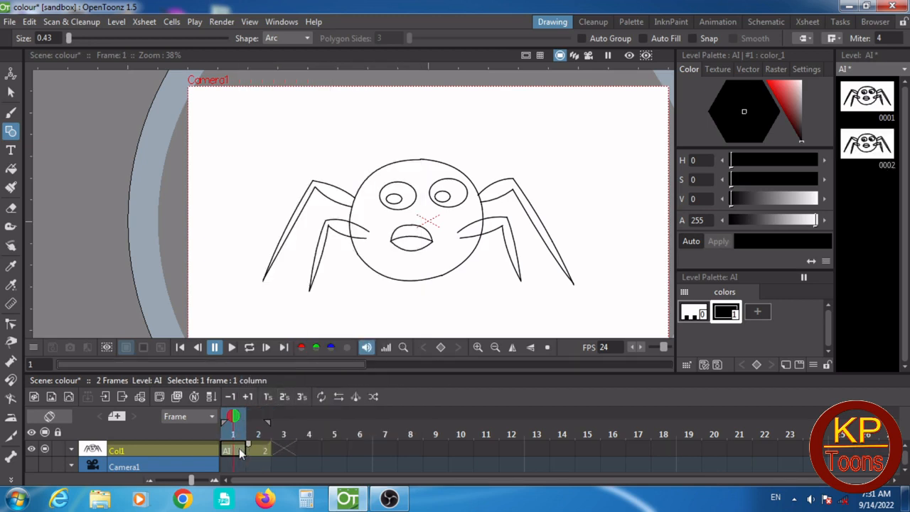
left_click(253, 449)
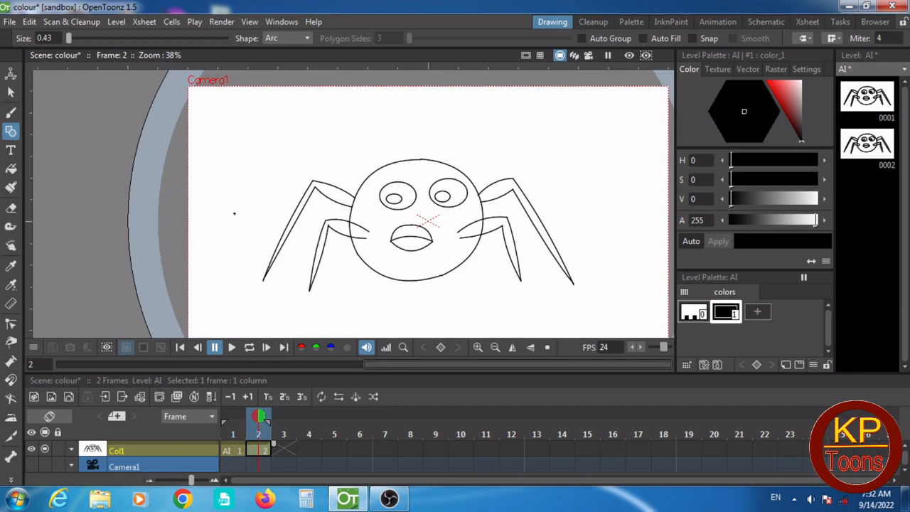
left_click(10, 92)
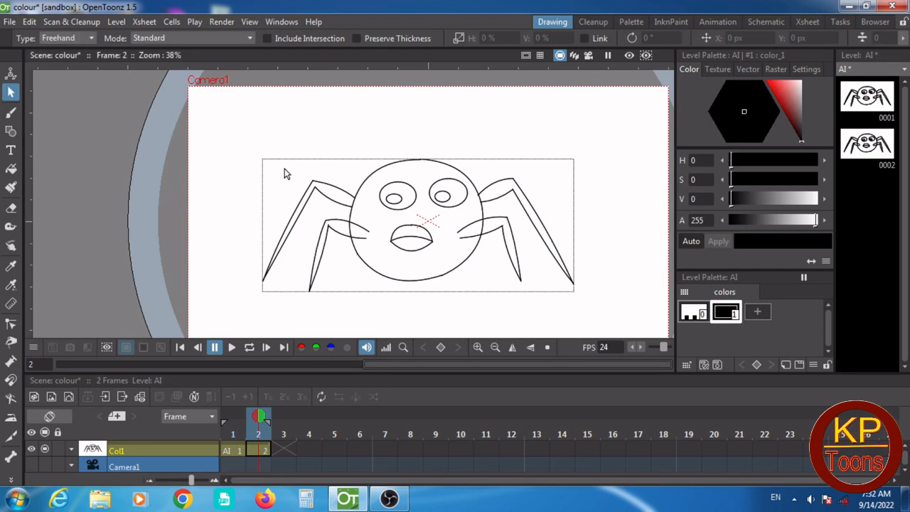
mouse_move(284, 168)
left_mouse_down()
mouse_move(323, 182)
mouse_move(322, 204)
mouse_move(267, 288)
mouse_move(252, 290)
mouse_move(238, 258)
mouse_move(251, 216)
mouse_move(294, 169)
left_mouse_up()
left_click_drag(294, 172, 290, 169)
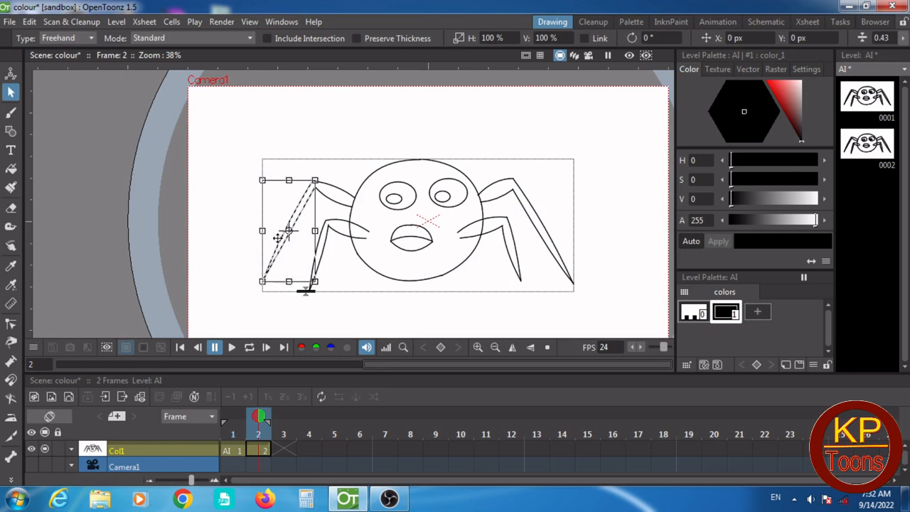
mouse_move(260, 285)
left_mouse_down()
mouse_move(249, 284)
mouse_move(260, 288)
left_mouse_up()
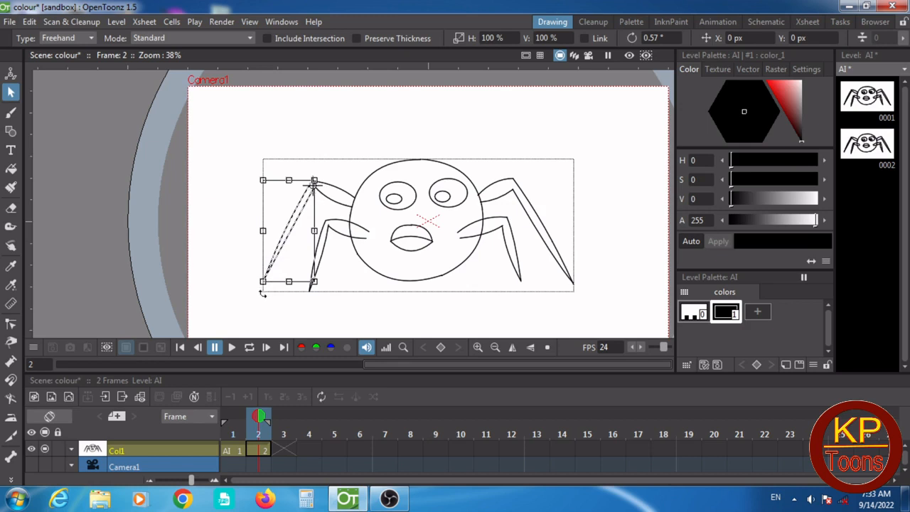
left_click_drag(259, 287, 239, 271)
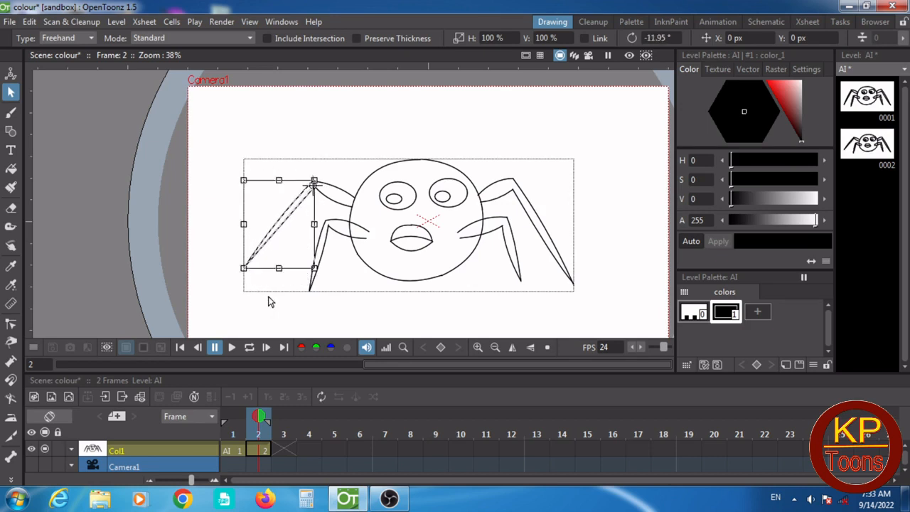
left_click(358, 303)
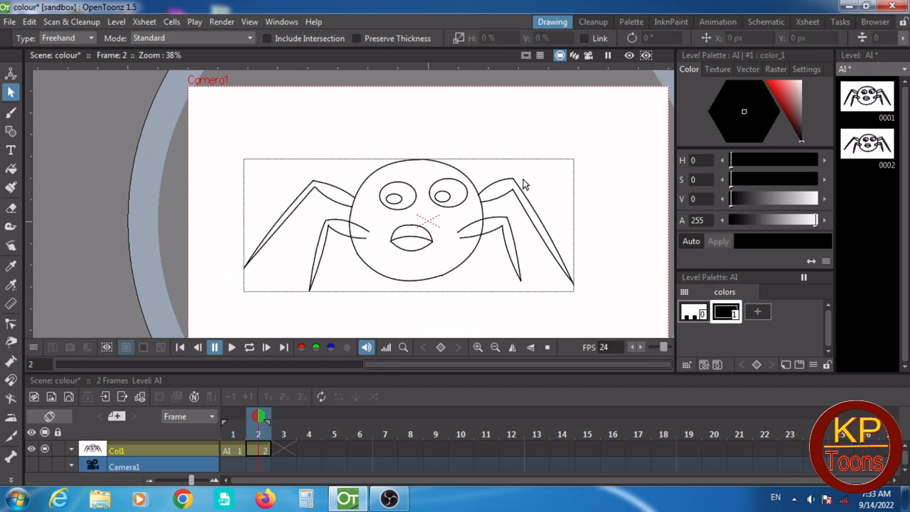
Step: Rotate the lower segment of the right outer leg slightly inward about its knee
mouse_move(516, 176)
left_mouse_down()
mouse_move(546, 276)
mouse_move(578, 299)
mouse_move(607, 272)
mouse_move(607, 213)
mouse_move(527, 173)
left_mouse_up()
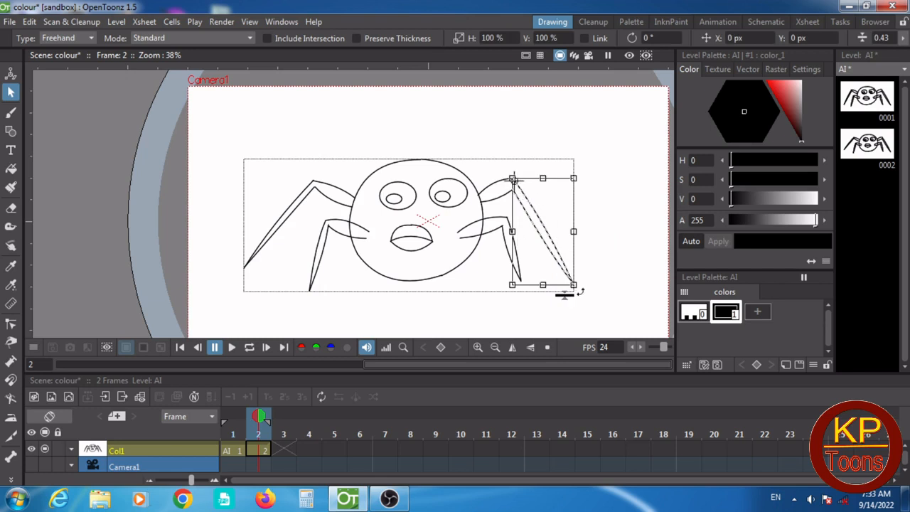
mouse_move(577, 288)
left_mouse_down()
mouse_move(560, 299)
mouse_move(571, 297)
left_mouse_up()
left_click(589, 285)
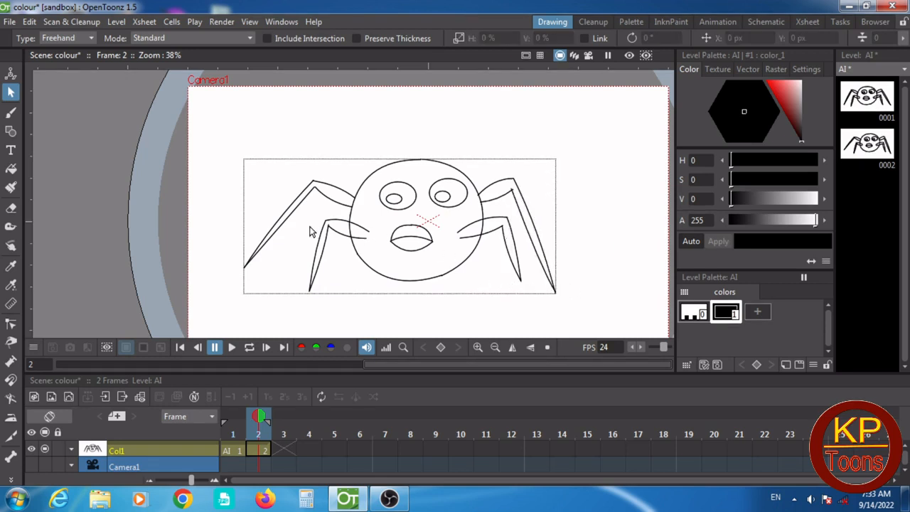
Step: Rotate the lower segment of the left inner leg inward about its knee by roughly 11.4°
mouse_move(316, 219)
left_mouse_down()
mouse_move(338, 261)
mouse_move(313, 306)
mouse_move(298, 303)
mouse_move(295, 272)
mouse_move(316, 219)
left_mouse_up()
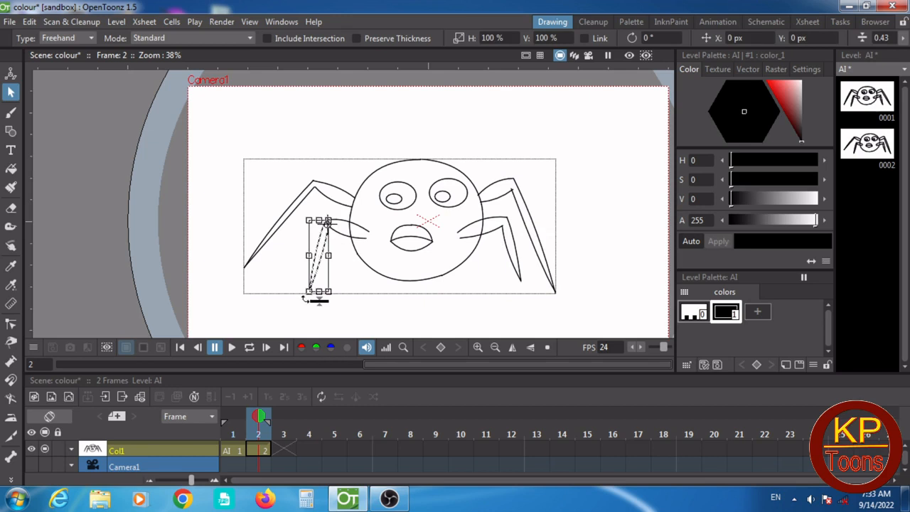
left_click_drag(304, 298, 321, 301)
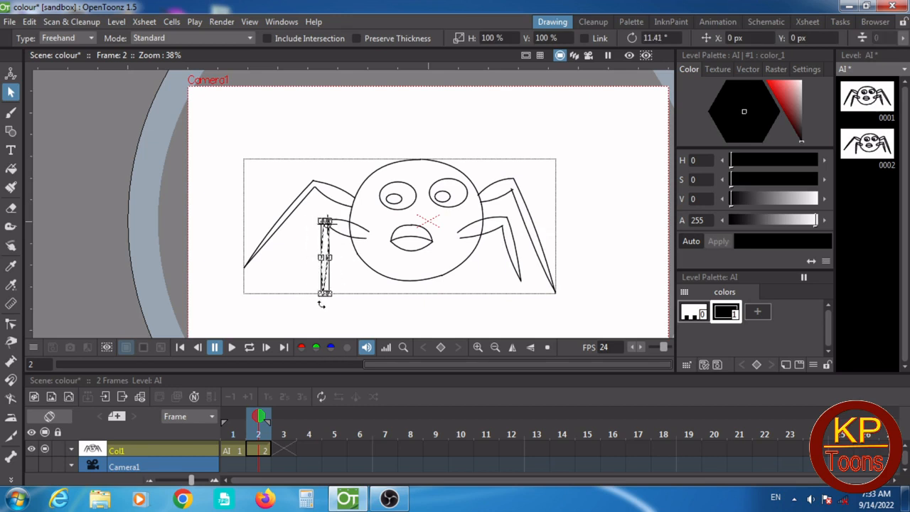
left_click(371, 305)
Step: Rotate both lower strokes of the right inner leg outward about its knee by roughly 10.4°
left_click(516, 233)
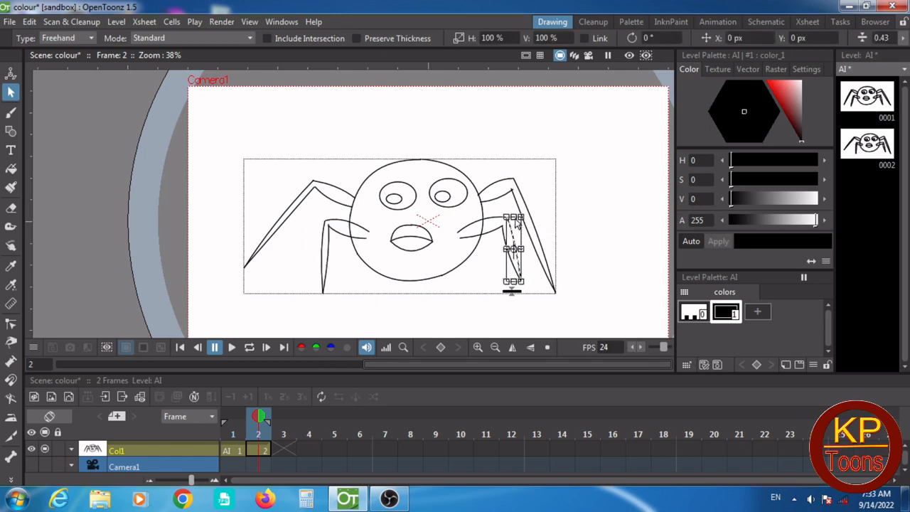
left_click(536, 272)
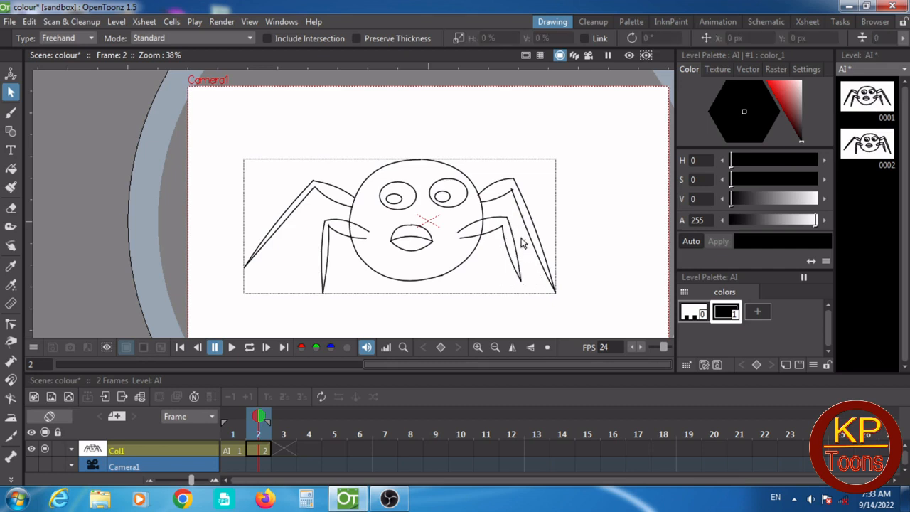
mouse_move(506, 211)
left_mouse_down()
mouse_move(497, 270)
mouse_move(536, 287)
mouse_move(537, 263)
mouse_move(505, 212)
left_mouse_up()
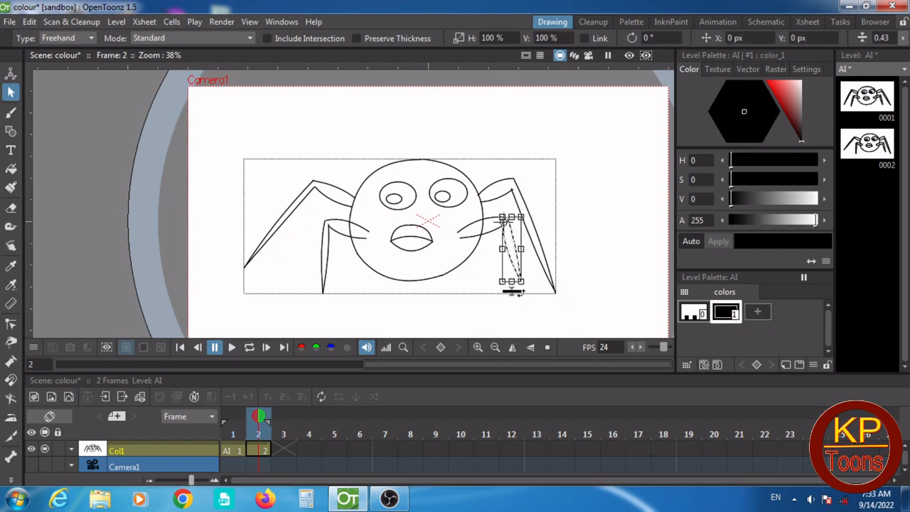
left_click_drag(516, 293, 538, 289)
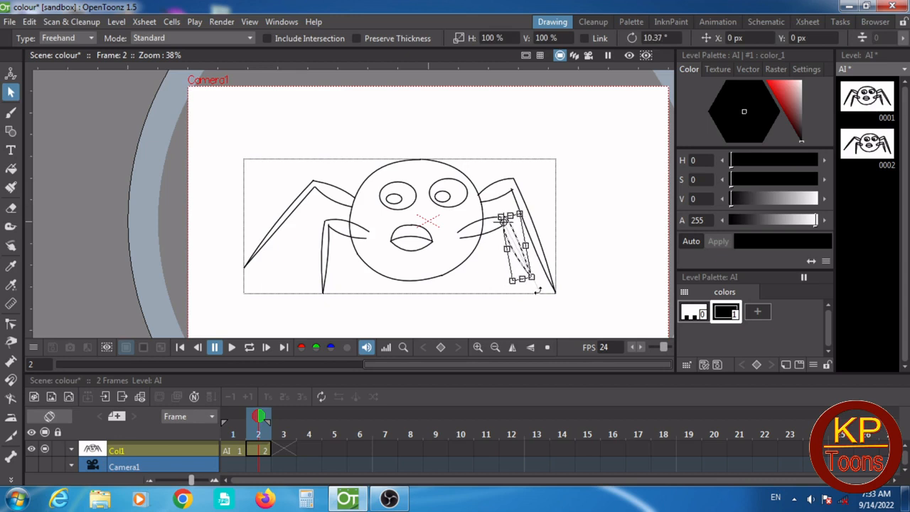
left_click(582, 271)
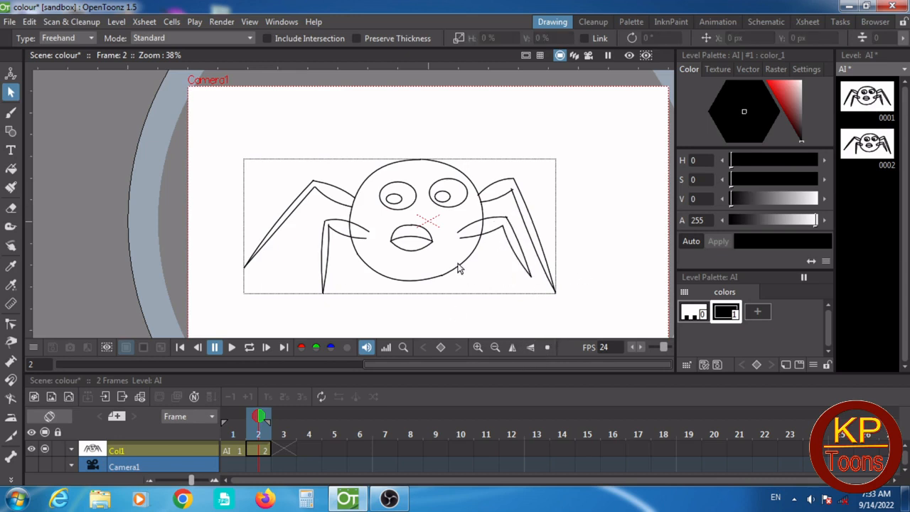
Step: Move both pupils slightly down and to the right inside their eyes
left_click(400, 198)
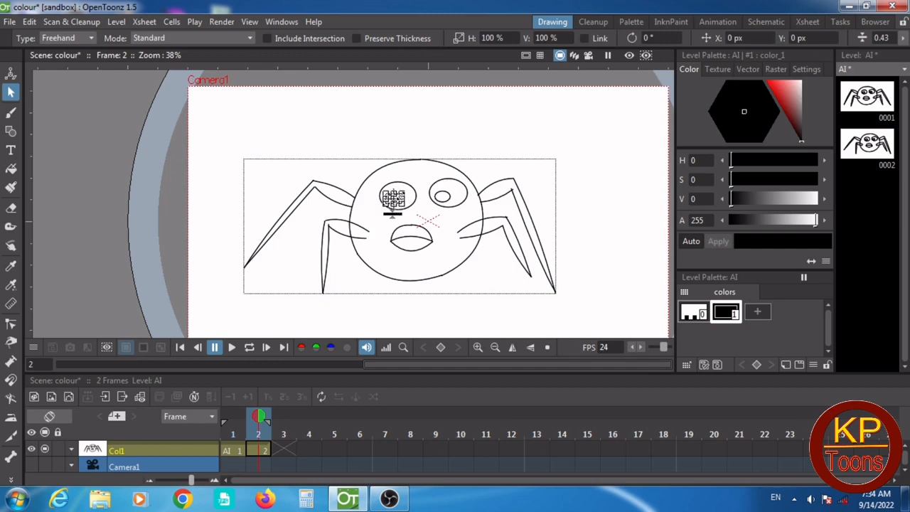
scroll(394, 201, "up", 5)
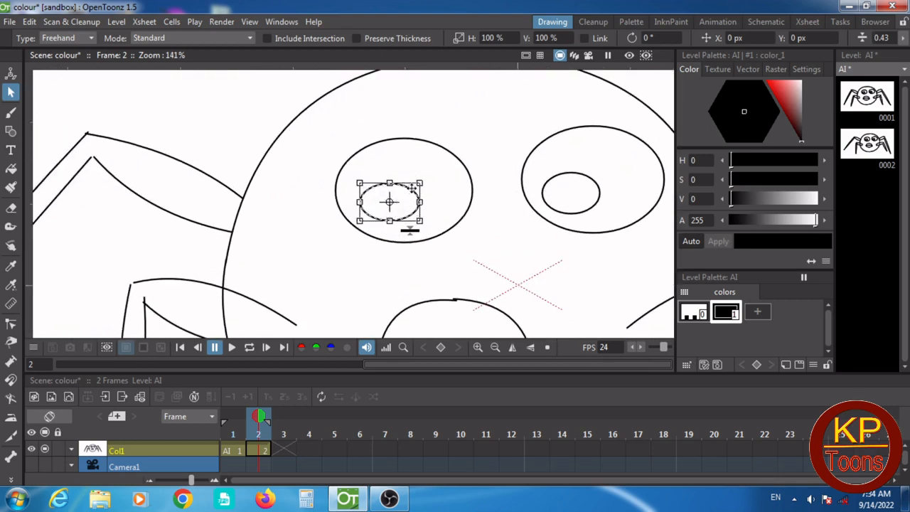
mouse_move(409, 187)
left_mouse_down()
mouse_move(424, 191)
mouse_move(418, 199)
left_mouse_up()
left_click(493, 230)
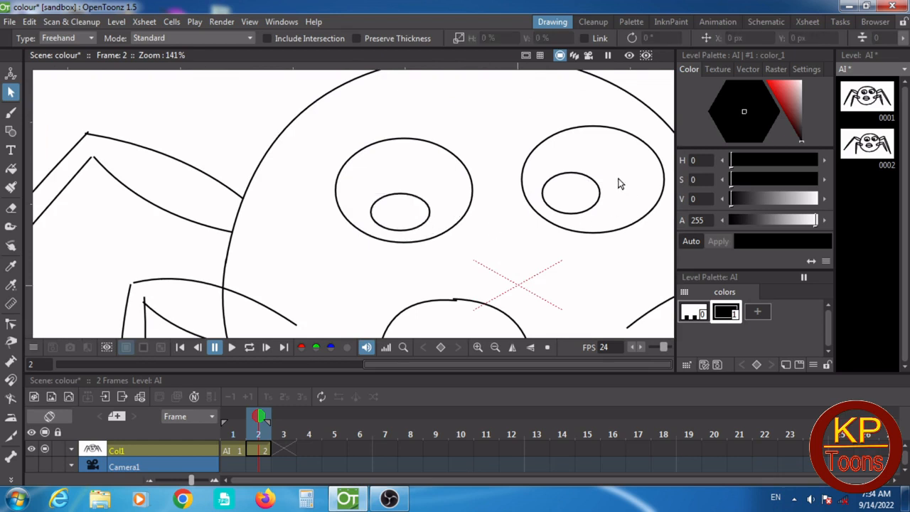
left_click(597, 186)
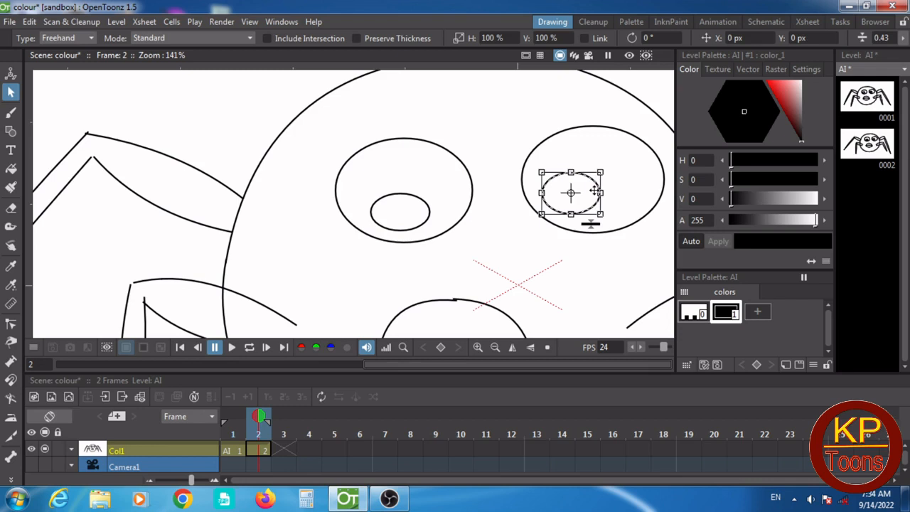
left_click_drag(596, 190, 612, 201)
left_click(542, 254)
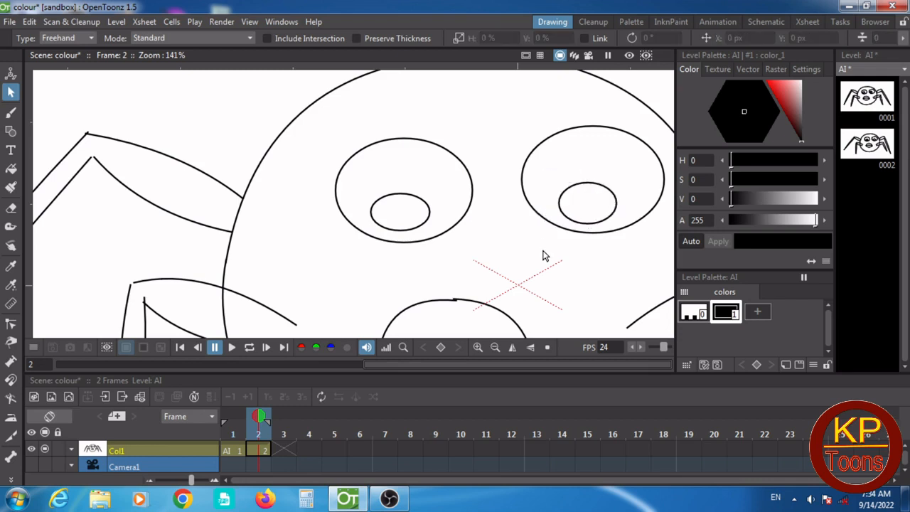
Step: Flatten the arc inside the mouth by lowering its upper edge, keeping its ends at the mouth corners
scroll(459, 231, "down", 5)
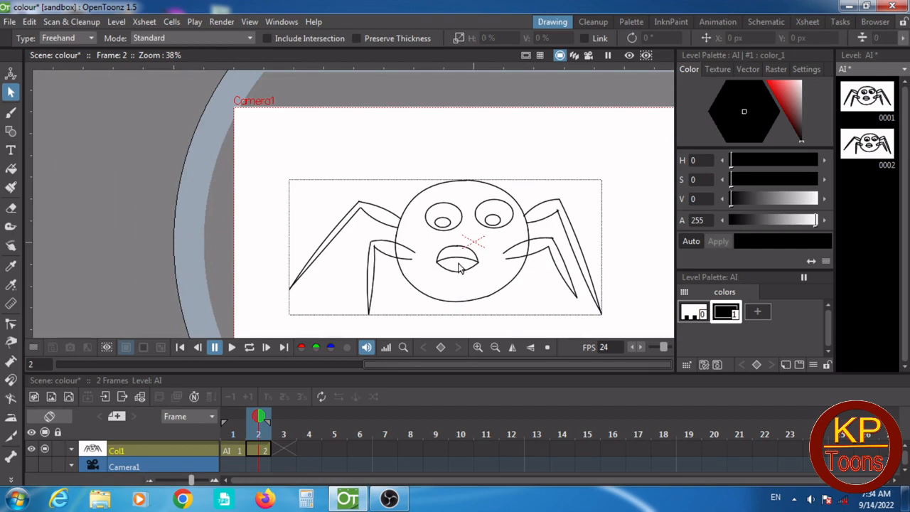
scroll(458, 266, "up", 3)
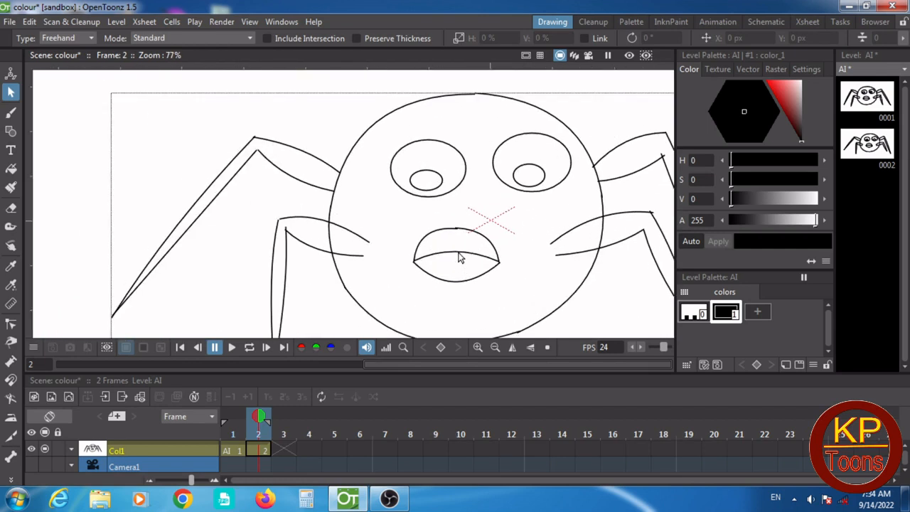
left_click(458, 257)
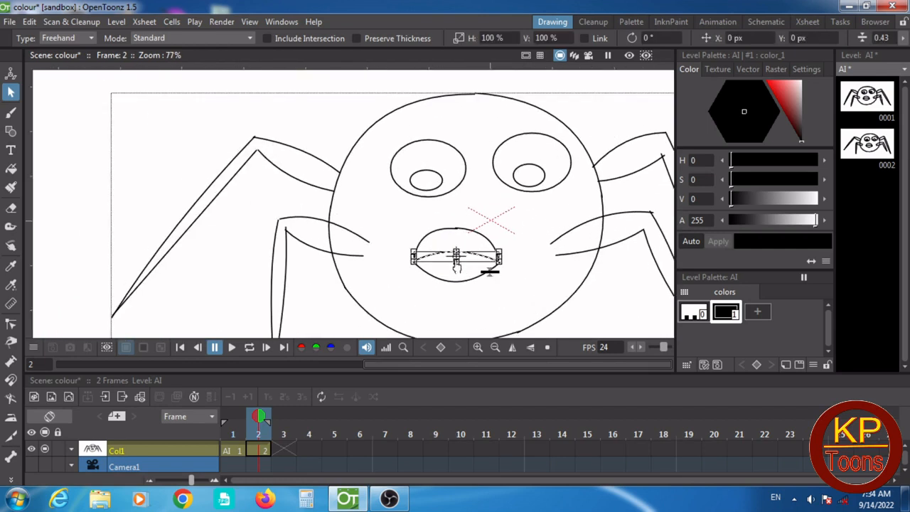
scroll(456, 263, "up", 4)
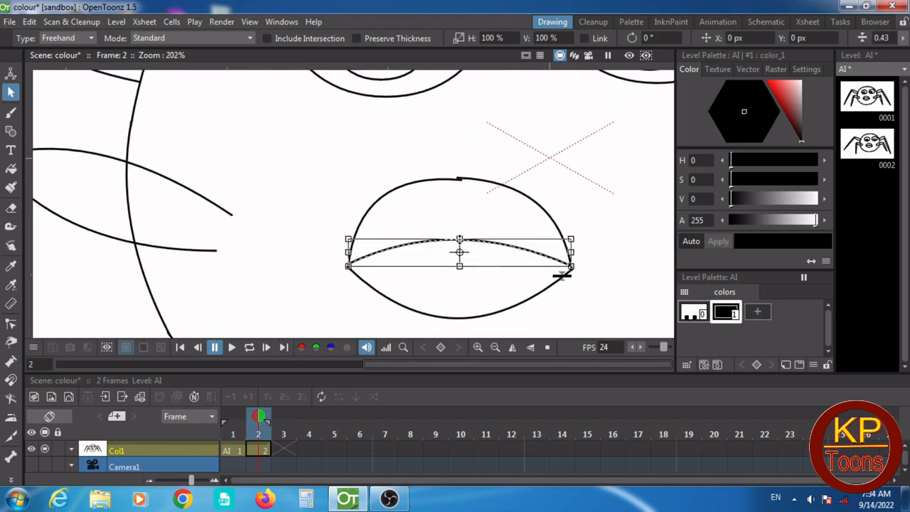
left_click_drag(459, 240, 459, 250)
left_click(475, 292)
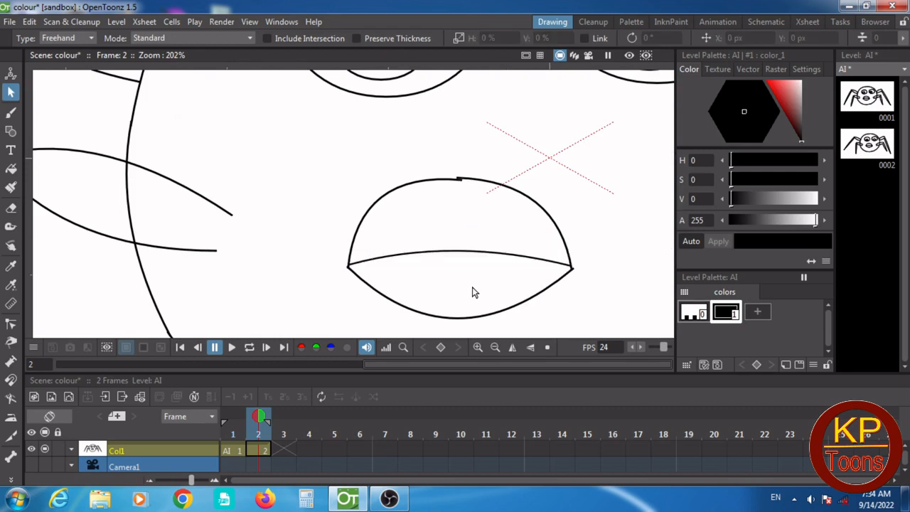
Step: Close the small line gaps at the knees of the two left legs with short Geometric tool arcs
scroll(501, 226, "down", 5)
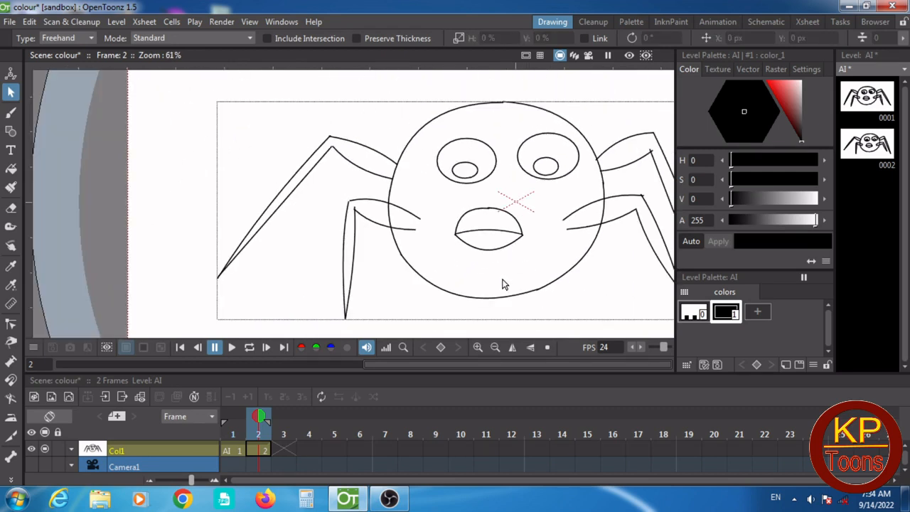
scroll(356, 219, "up", 6)
scroll(355, 220, "up", 1)
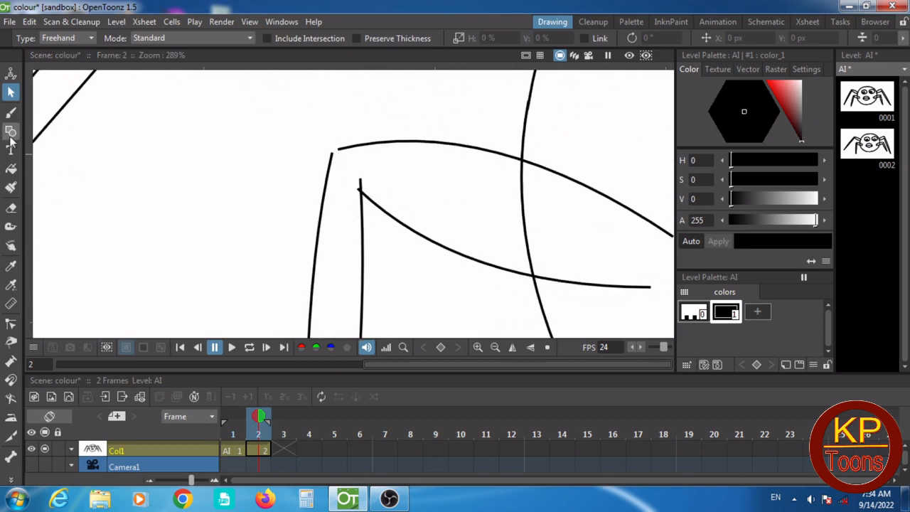
left_click(10, 112)
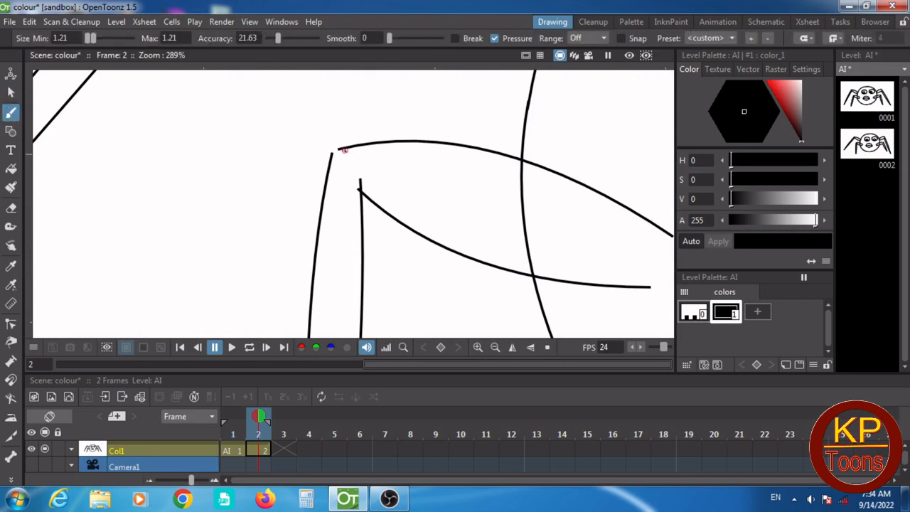
left_click(11, 131)
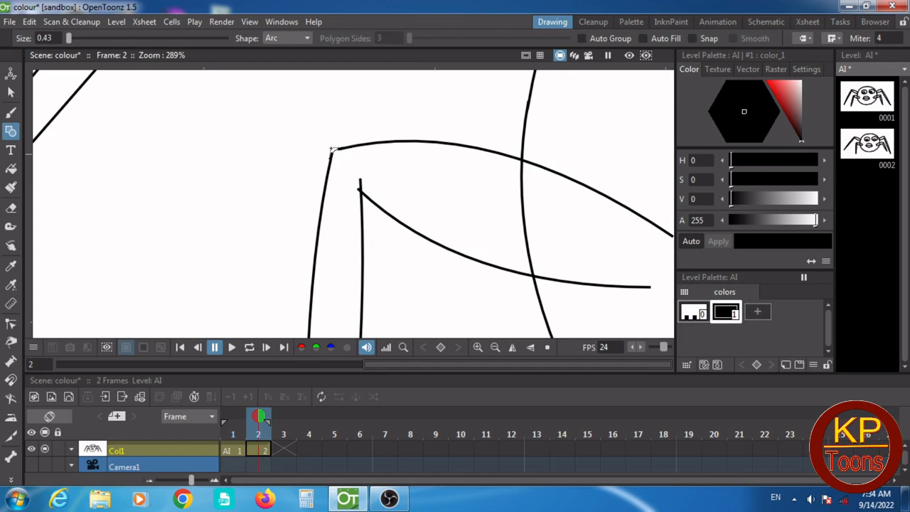
scroll(381, 143, "down", 3)
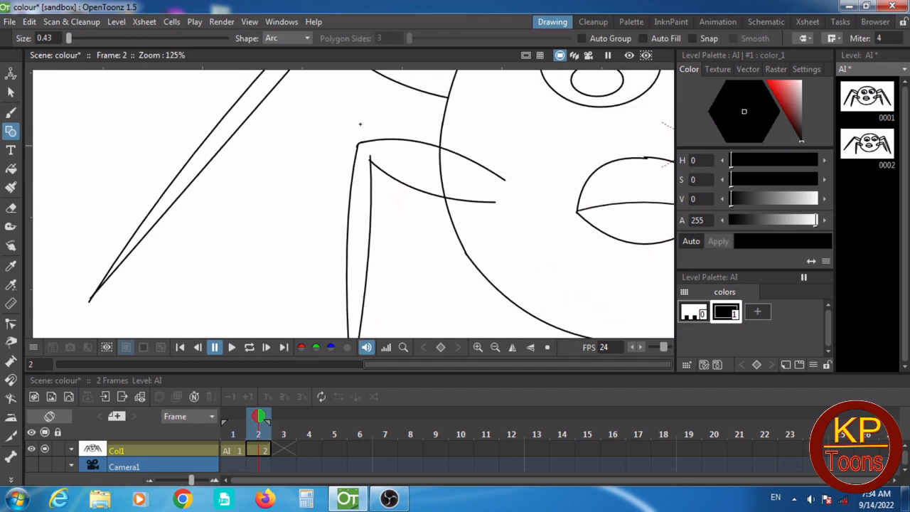
scroll(319, 254, "up", 3)
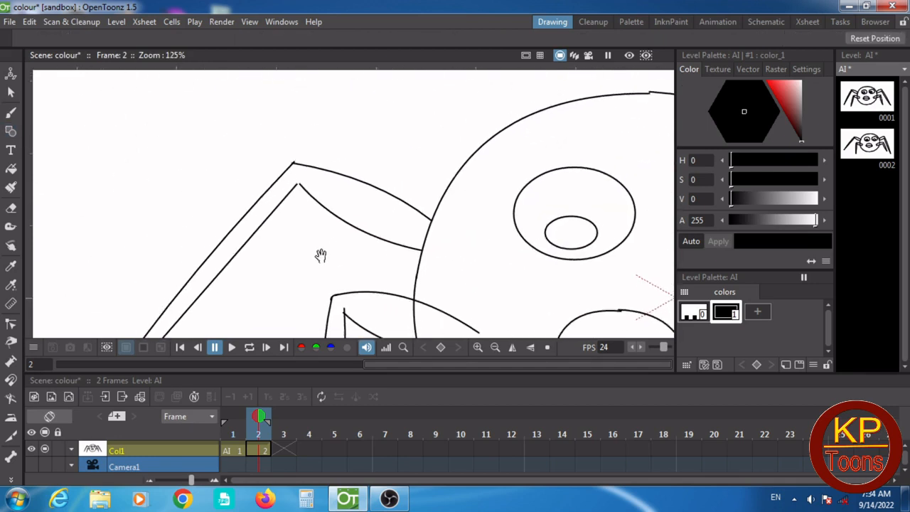
scroll(312, 228, "up", 3)
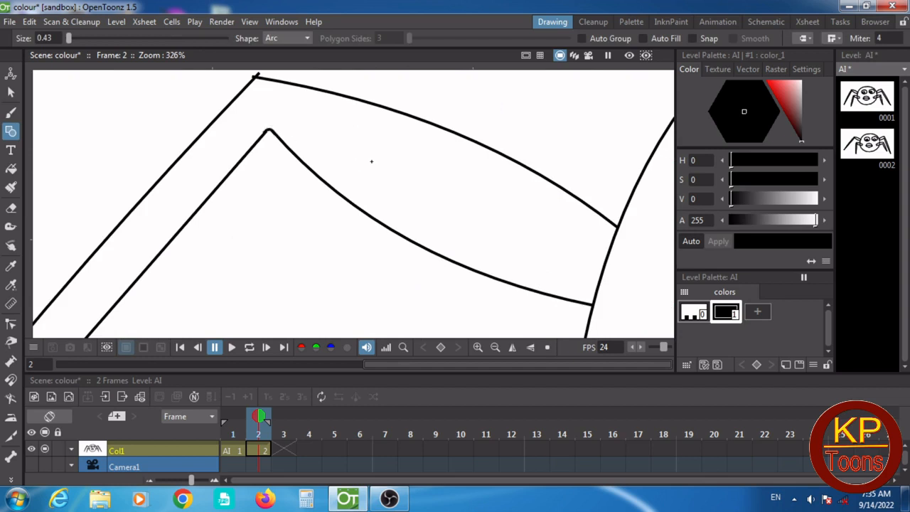
Step: Close the open end of the right inner leg inside the body on frame 2 with a short Geometric tool arc
scroll(370, 162, "down", 8)
left_click_drag(421, 193, 235, 196)
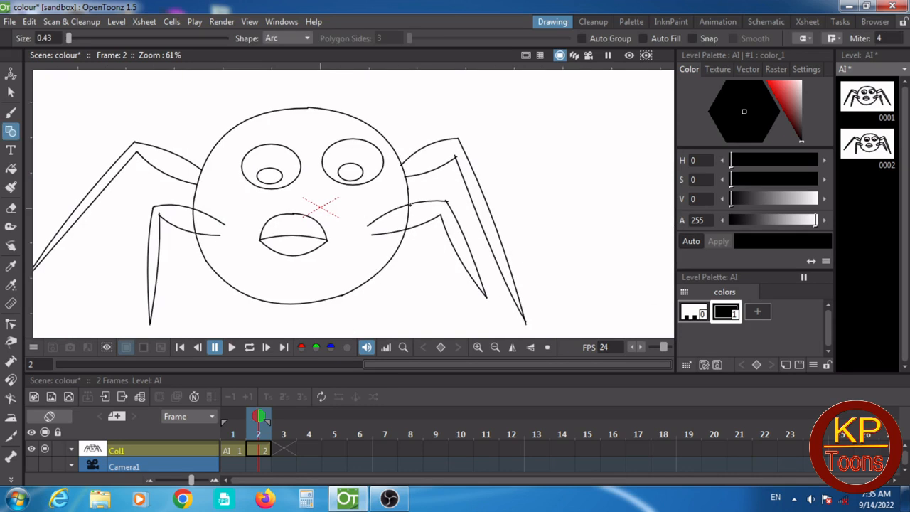
scroll(410, 204, "up", 3)
scroll(412, 202, "down", 2)
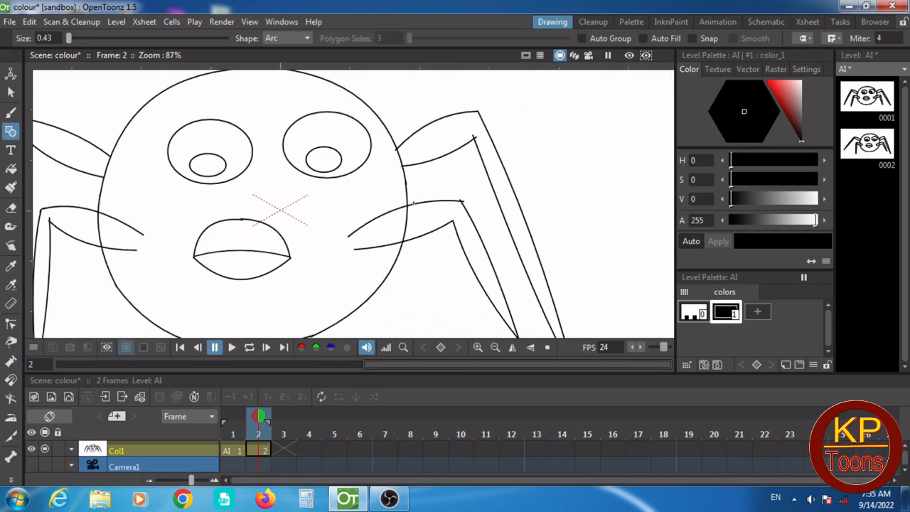
scroll(414, 204, "down", 3)
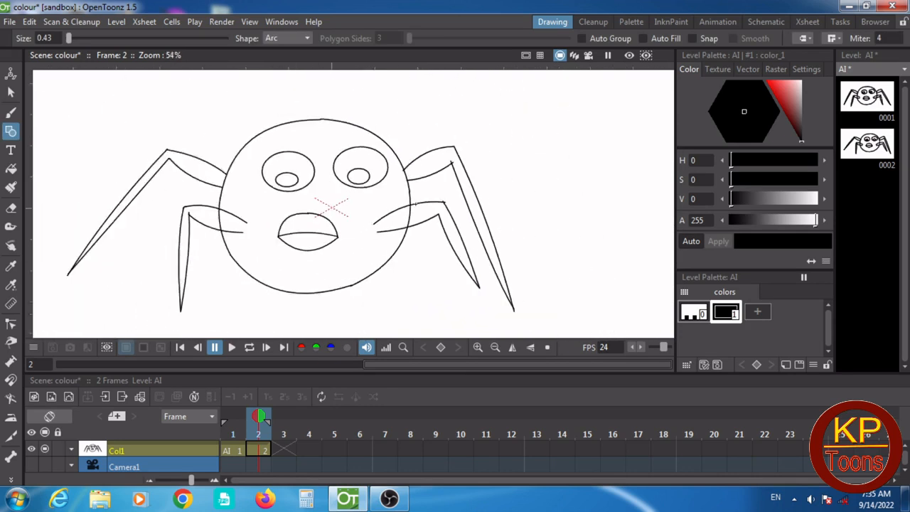
scroll(415, 204, "up", 4)
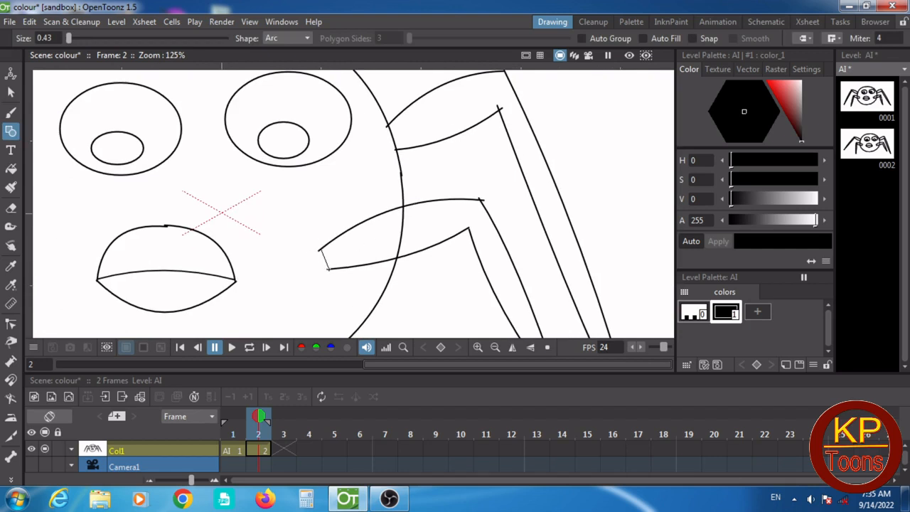
left_click(319, 265)
Step: Close the open end of the left inner leg inside the body on frame 2 with a short arc
key("space")
mouse_move(353, 235)
left_mouse_down()
mouse_move(492, 202)
mouse_move(367, 230)
mouse_move(487, 230)
left_mouse_up()
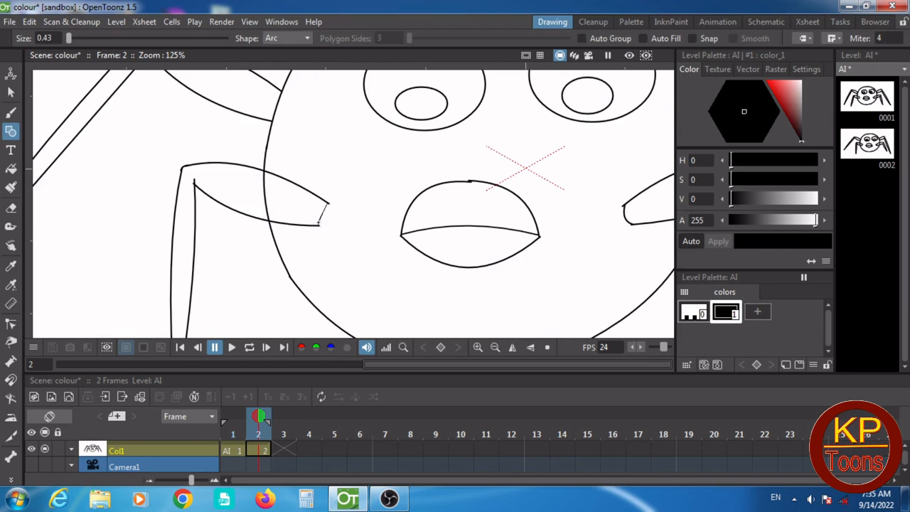
left_click_drag(318, 224, 328, 205)
left_click(329, 219)
scroll(346, 230, "down", 4)
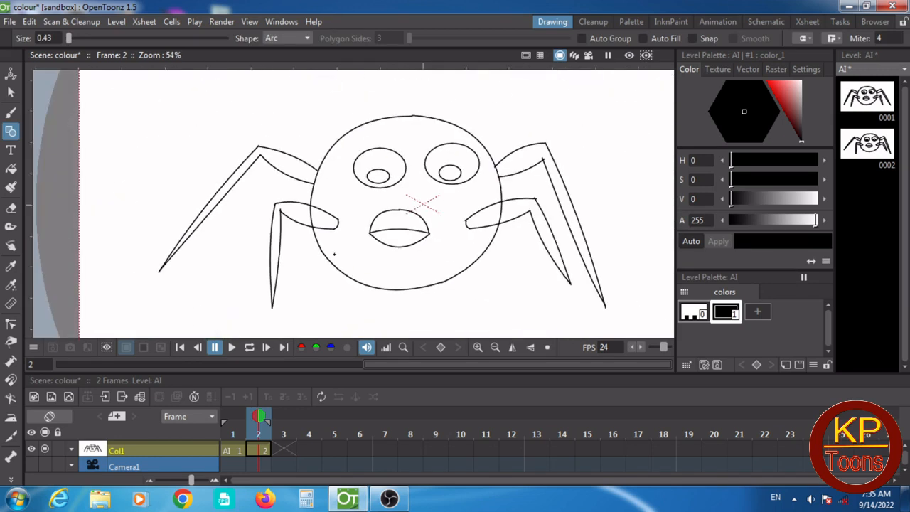
Step: On frame 1, close the open ends of both inner legs inside the body with short arcs
left_click(235, 450)
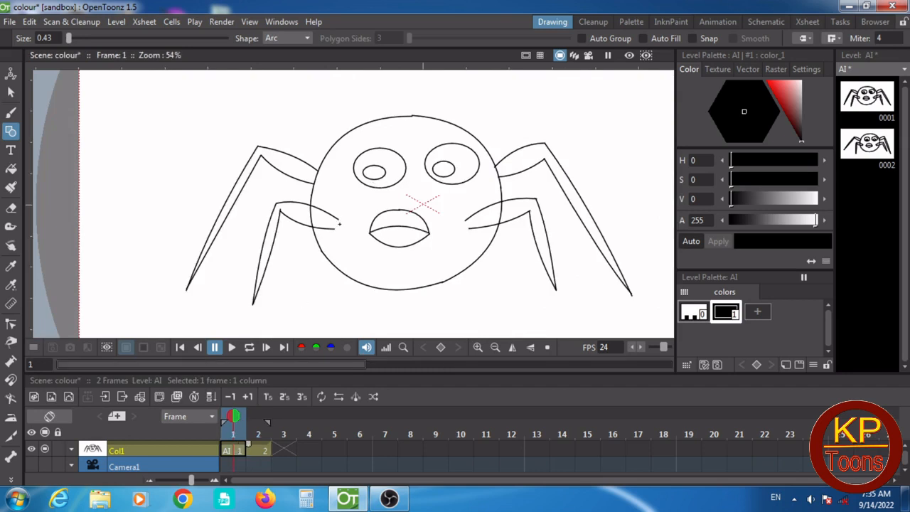
scroll(339, 220, "up", 5)
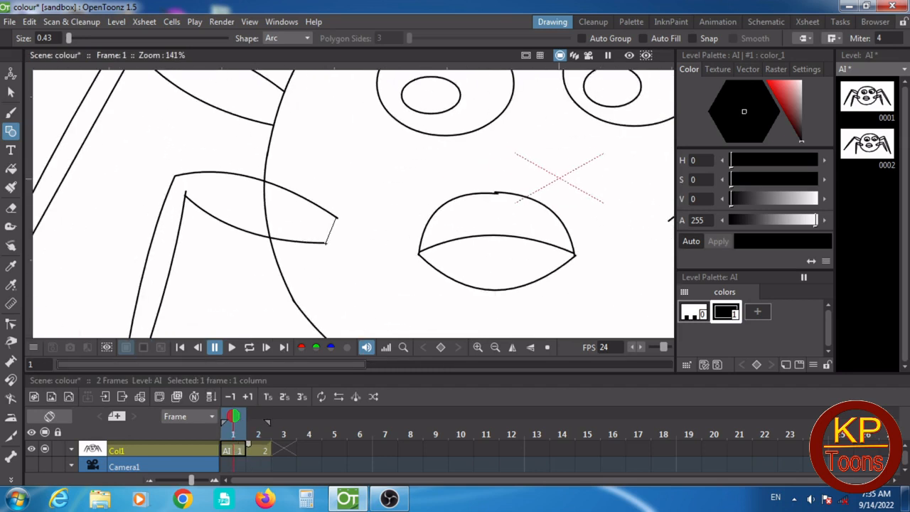
left_click(336, 241)
left_click_drag(397, 208, 270, 205)
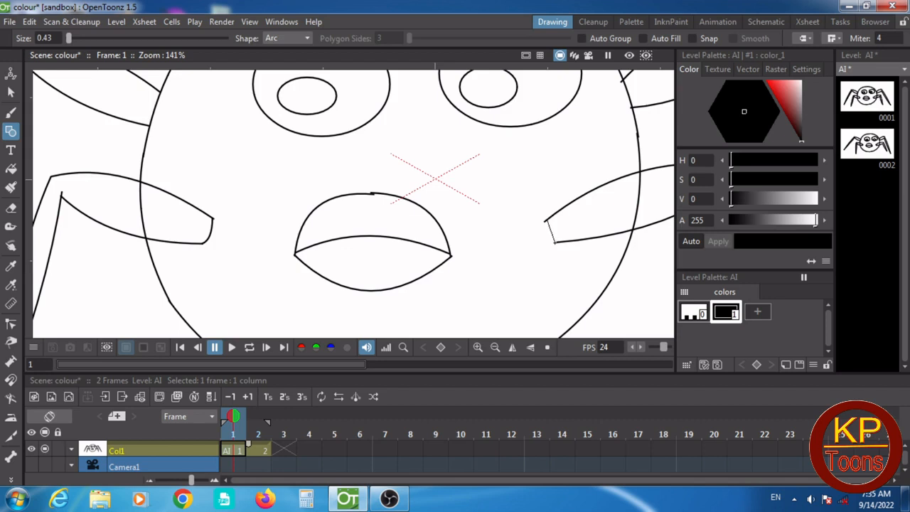
left_click(554, 241)
left_click(543, 235)
scroll(498, 211, "down", 6)
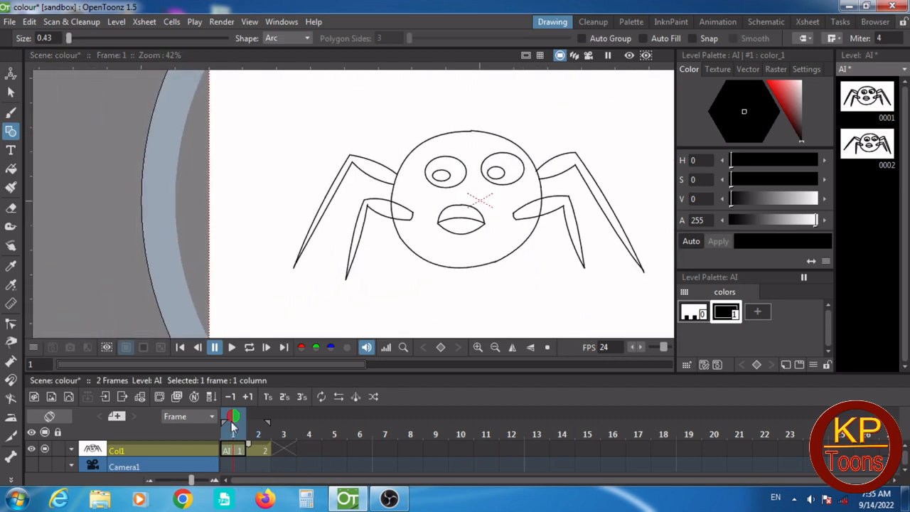
Step: Duplicate the frame 2 drawing into frame 3
left_click(261, 450)
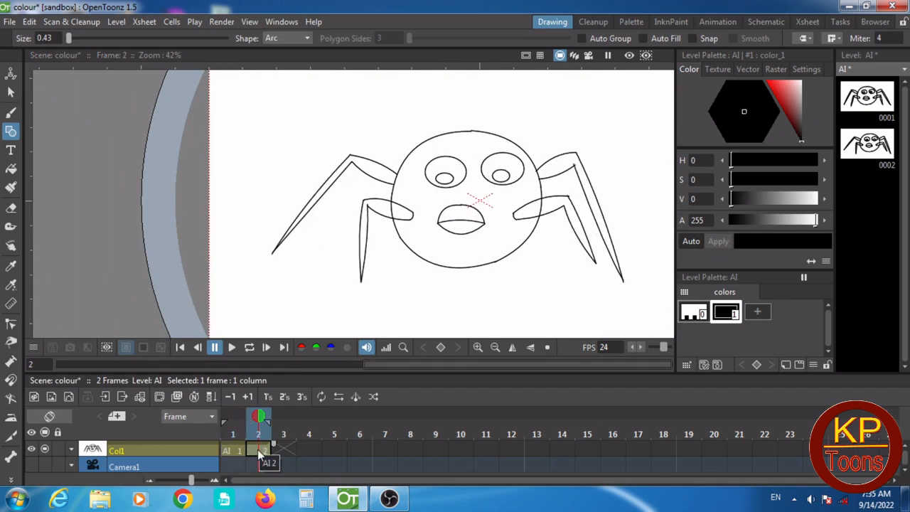
right_click(257, 449)
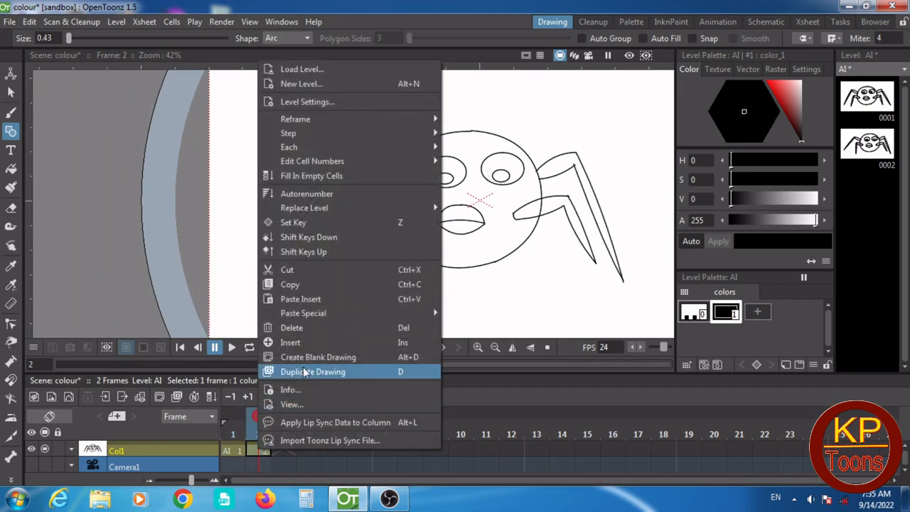
left_click(304, 372)
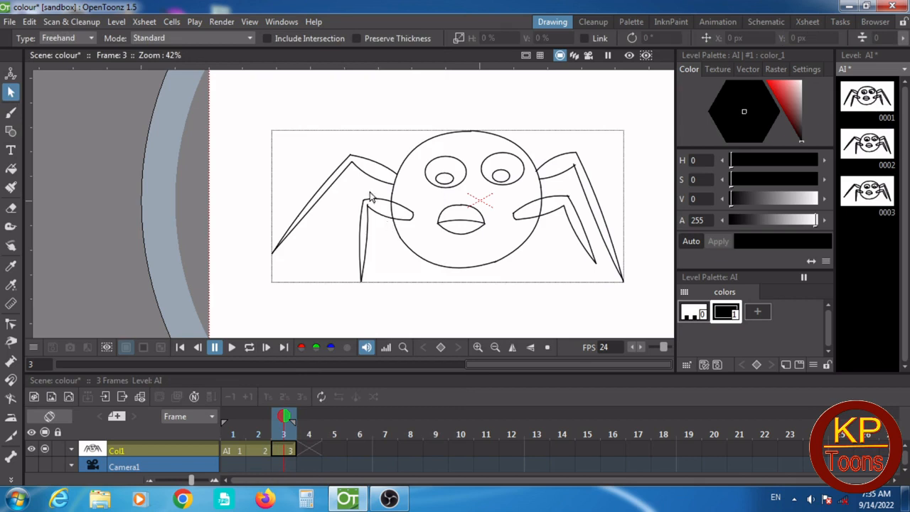
Step: On frame 3, rotate both lower strokes of the left inner leg outward about its knee by about 22.6°
mouse_move(366, 190)
left_mouse_down()
mouse_move(342, 245)
mouse_move(345, 287)
mouse_move(373, 304)
mouse_move(385, 265)
mouse_move(366, 189)
left_mouse_up()
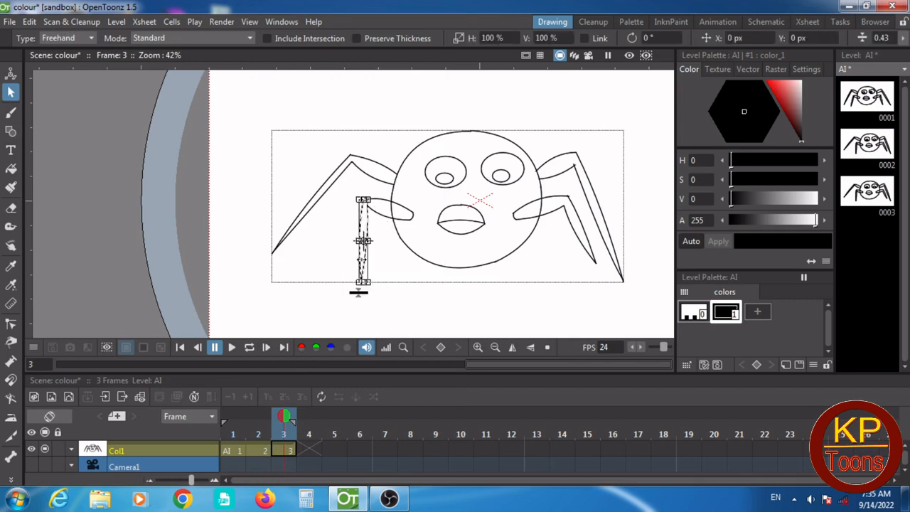
scroll(361, 254, "up", 4)
scroll(366, 265, "down", 2)
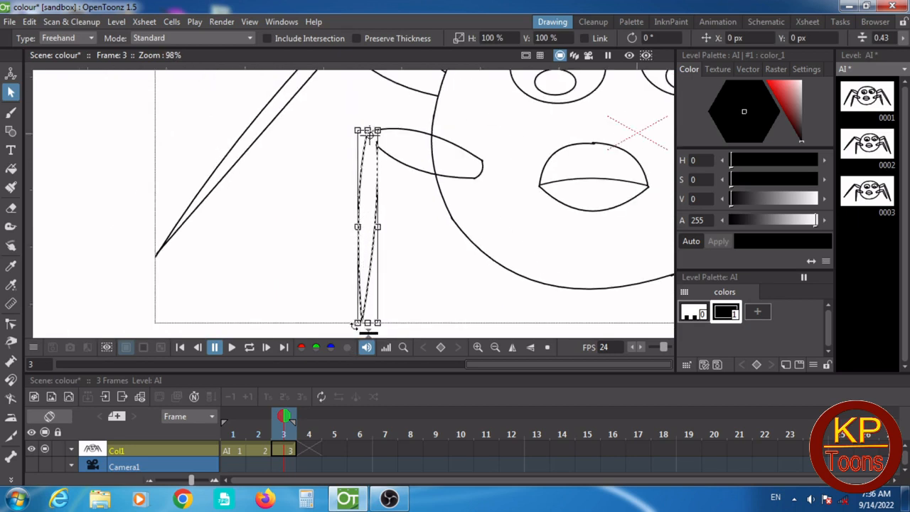
left_click_drag(352, 325, 280, 305)
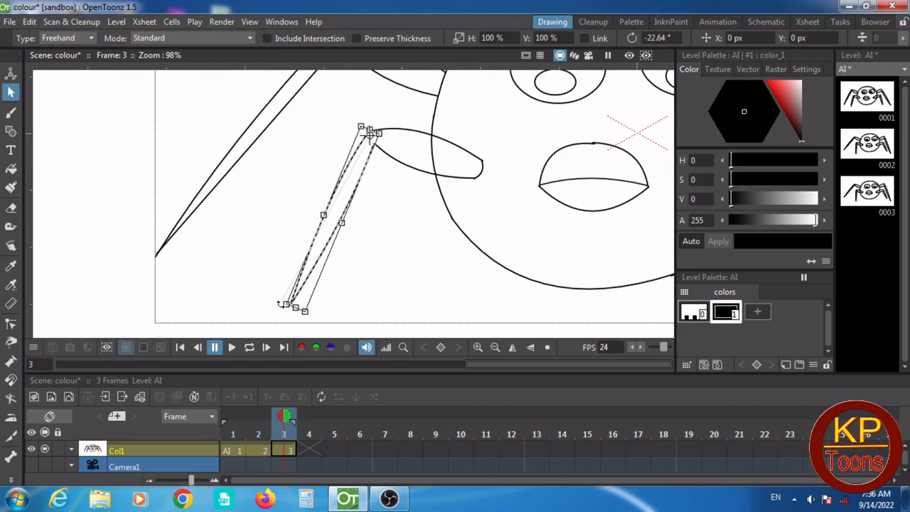
left_click(418, 267)
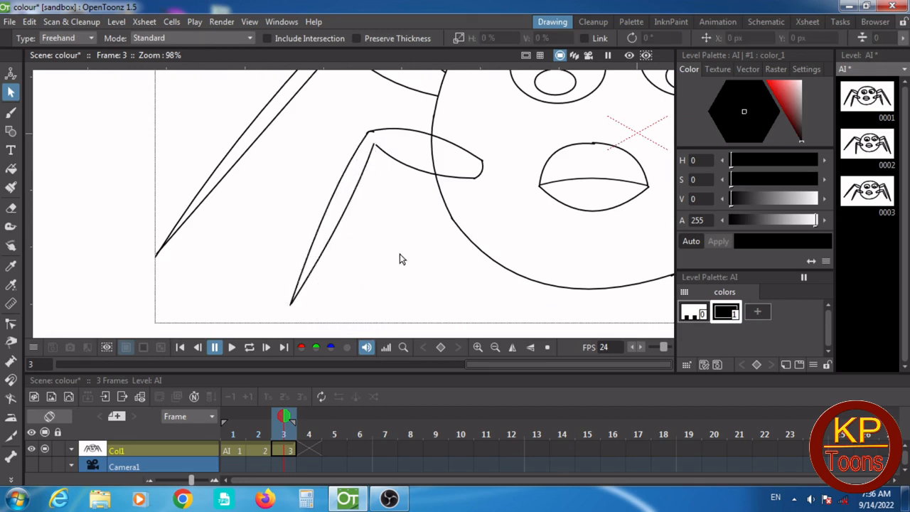
Step: Rotate both lower strokes of the left outer leg slightly inward about its knee, towards the body
scroll(291, 158, "down", 4)
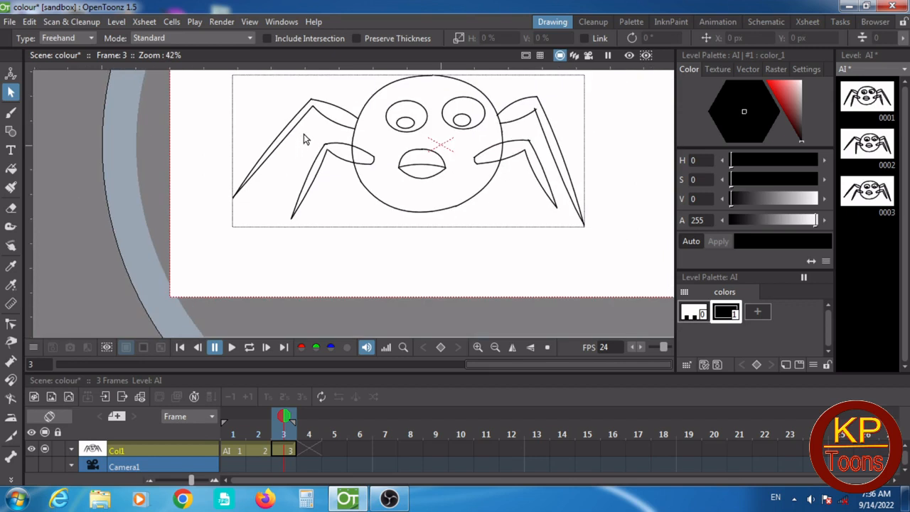
left_click_drag(307, 87, 318, 121)
mouse_move(264, 194)
left_mouse_down()
mouse_move(219, 158)
mouse_move(287, 89)
mouse_move(314, 97)
left_mouse_up()
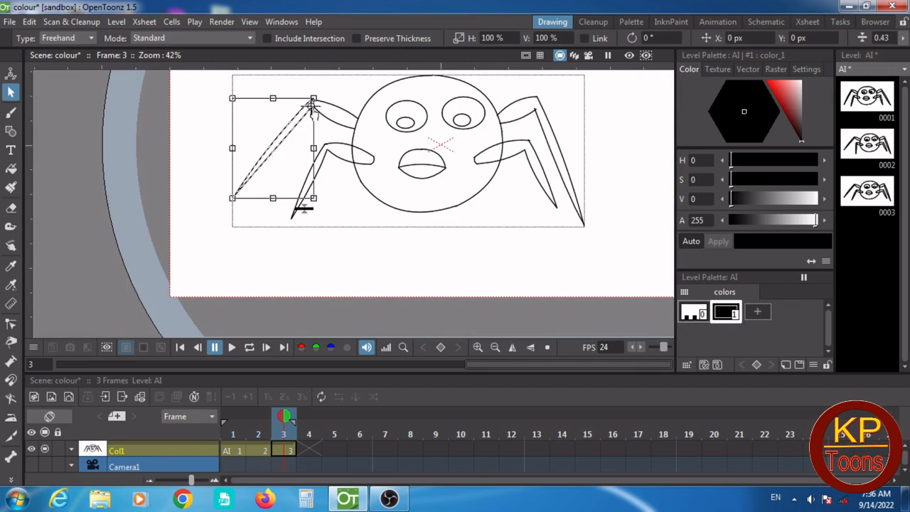
left_click_drag(225, 205, 248, 223)
left_click(355, 231)
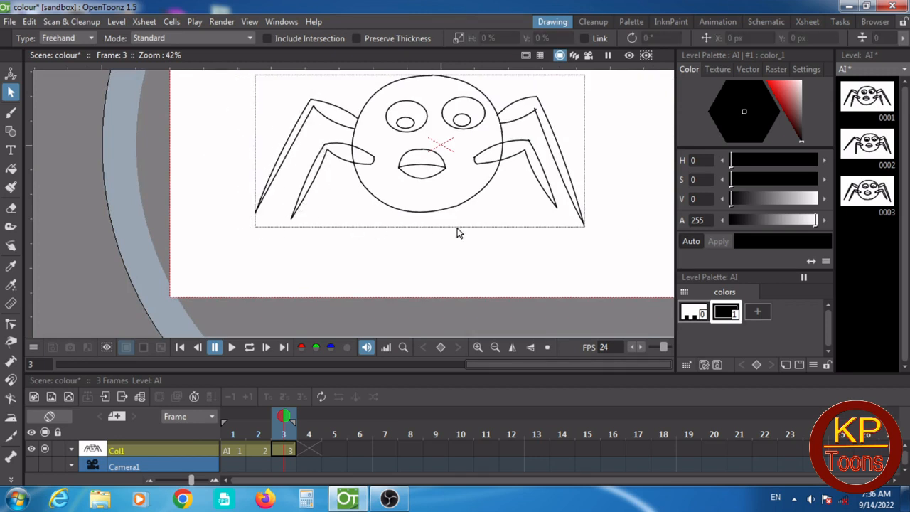
Step: Rotate both lower strokes of the right outer leg slightly outward about its knee, away from the body
mouse_move(573, 94)
left_mouse_down()
mouse_move(527, 100)
mouse_move(561, 195)
left_mouse_up()
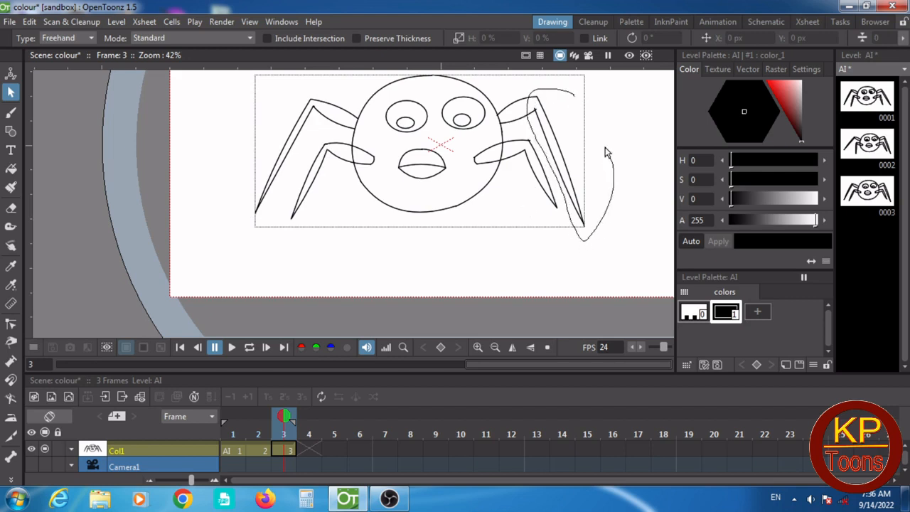
left_click_drag(604, 147, 569, 93)
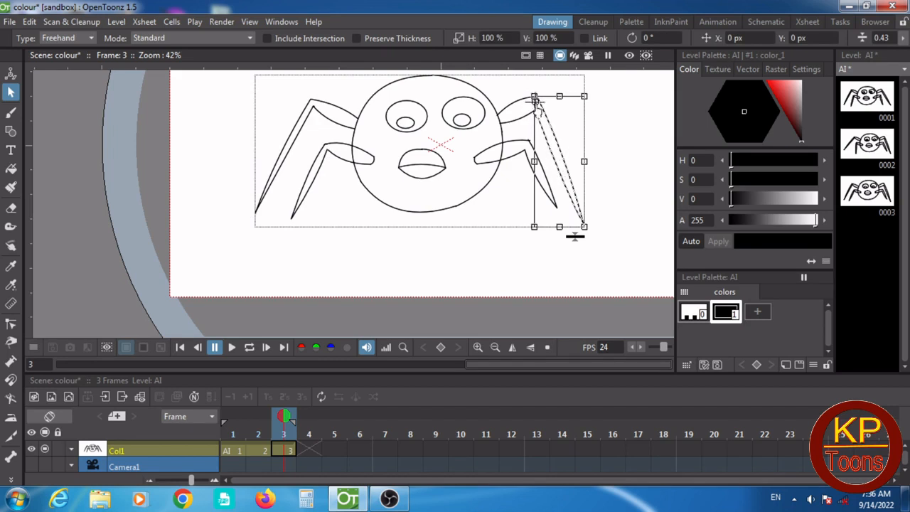
left_click_drag(589, 238, 605, 228)
left_click(617, 245)
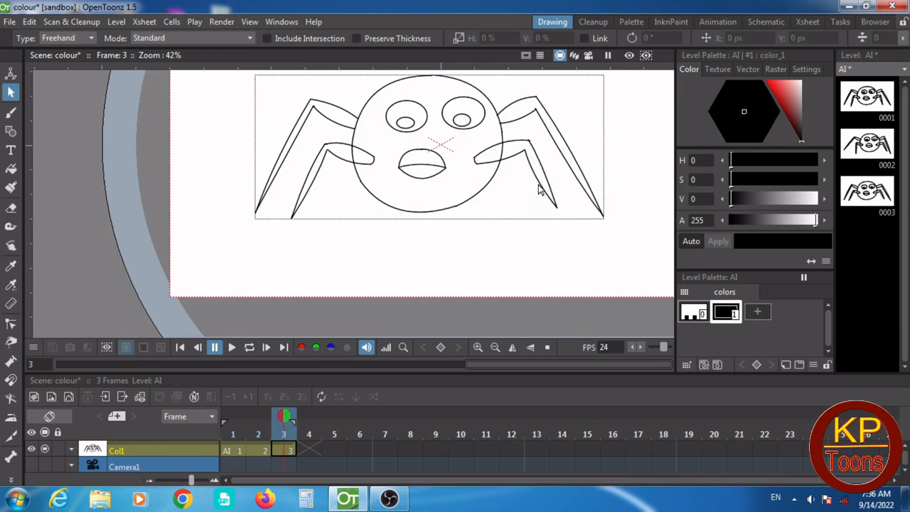
Step: Rotate both lower strokes of the right inner leg slightly inward about its knee
mouse_move(565, 184)
left_mouse_down()
mouse_move(528, 135)
mouse_move(520, 196)
mouse_move(550, 222)
mouse_move(569, 211)
mouse_move(563, 182)
left_mouse_up()
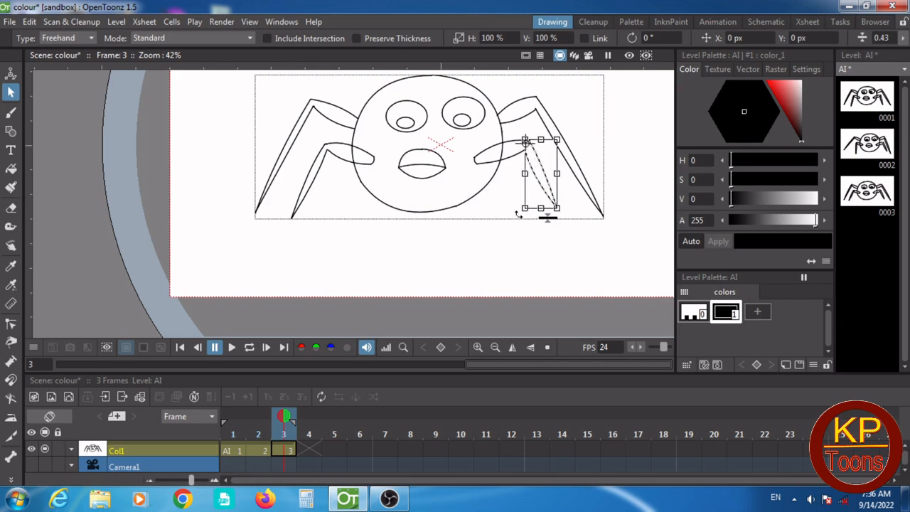
left_click_drag(569, 219, 553, 228)
left_click(568, 233)
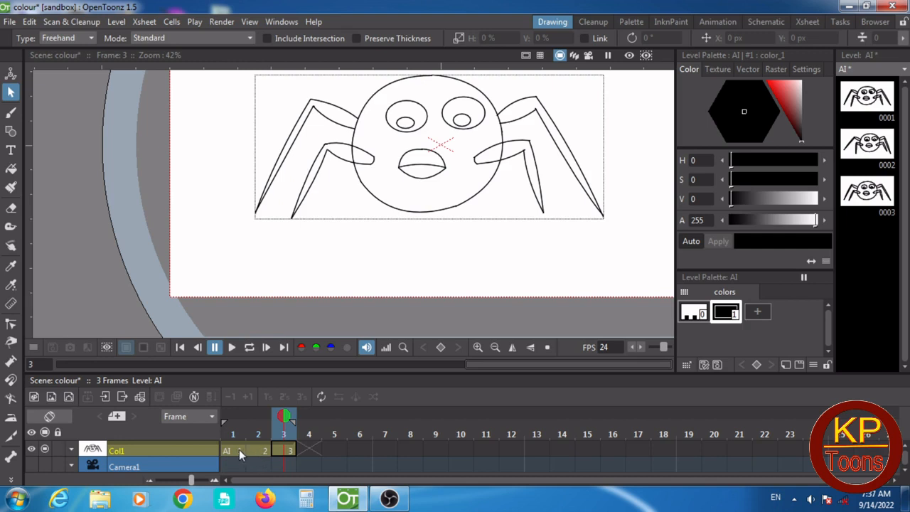
Step: Insert an empty cell at frame 2 and fill it with a duplicate of the frame 1 drawing
left_click(258, 452)
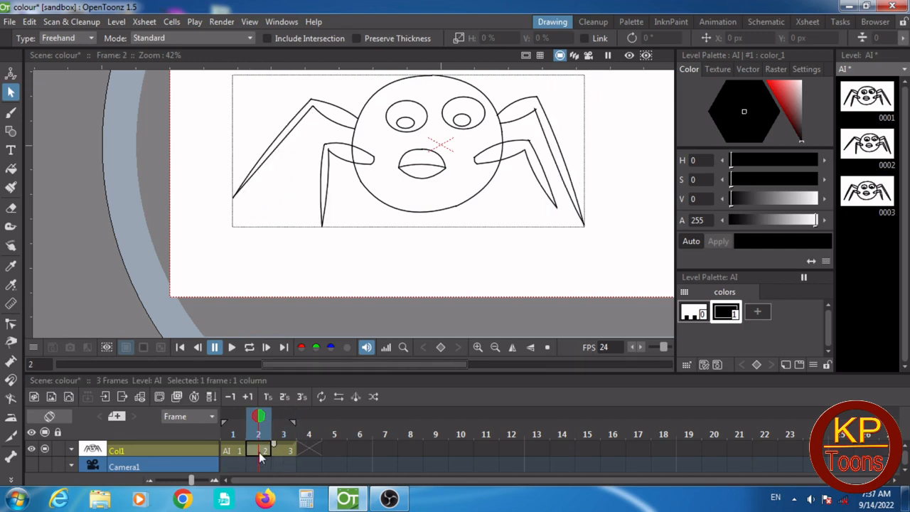
right_click(258, 452)
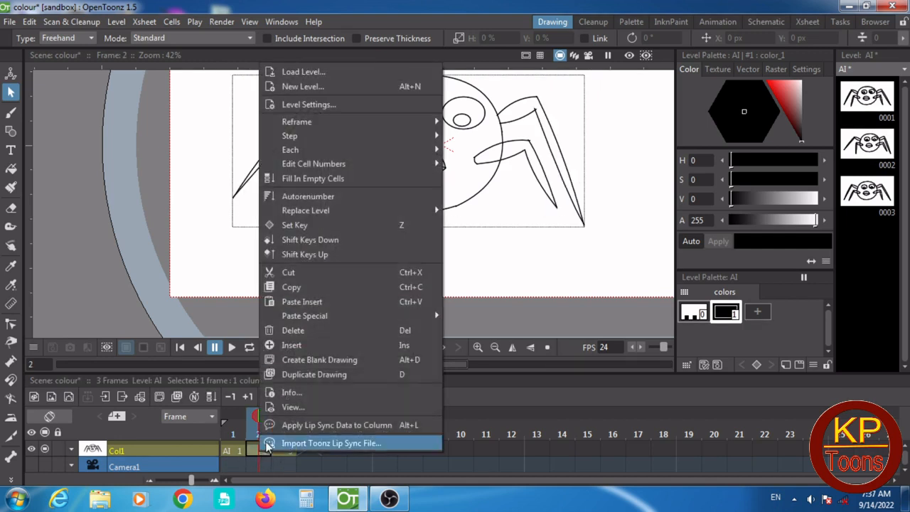
left_click(302, 345)
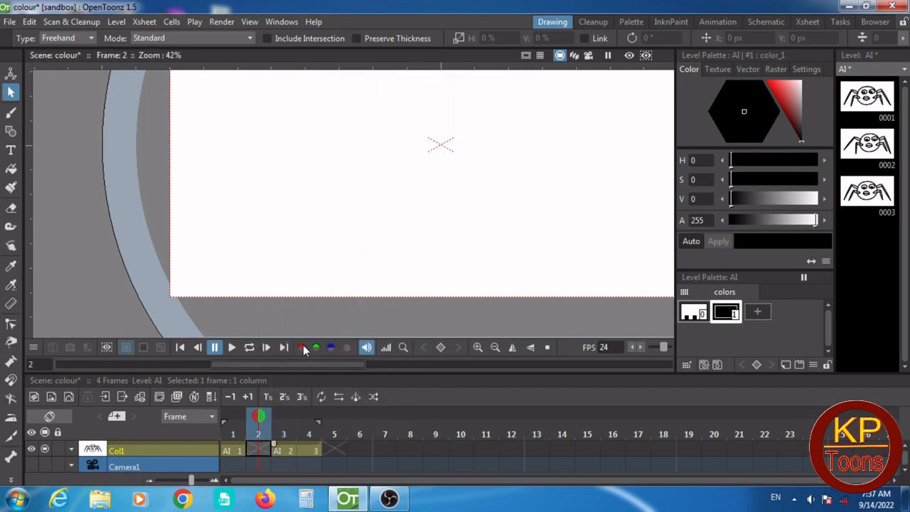
left_click(237, 450)
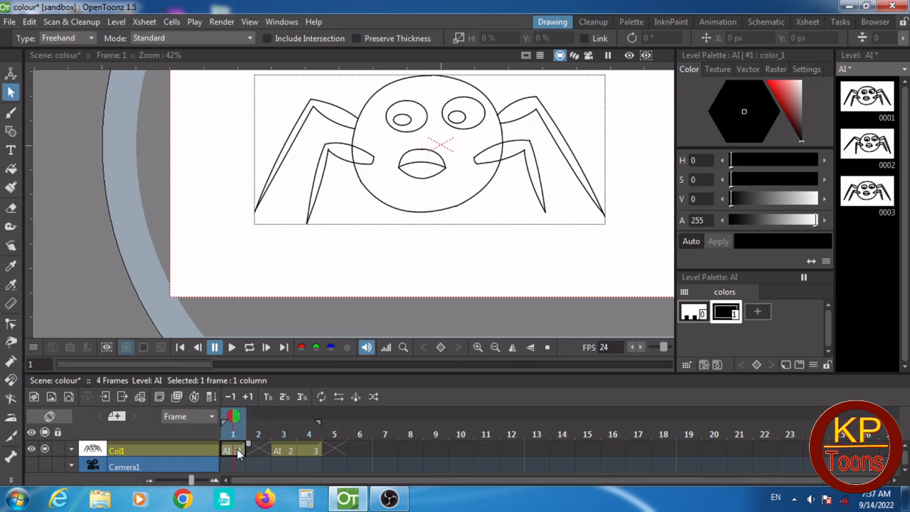
right_click(236, 448)
left_click(287, 371)
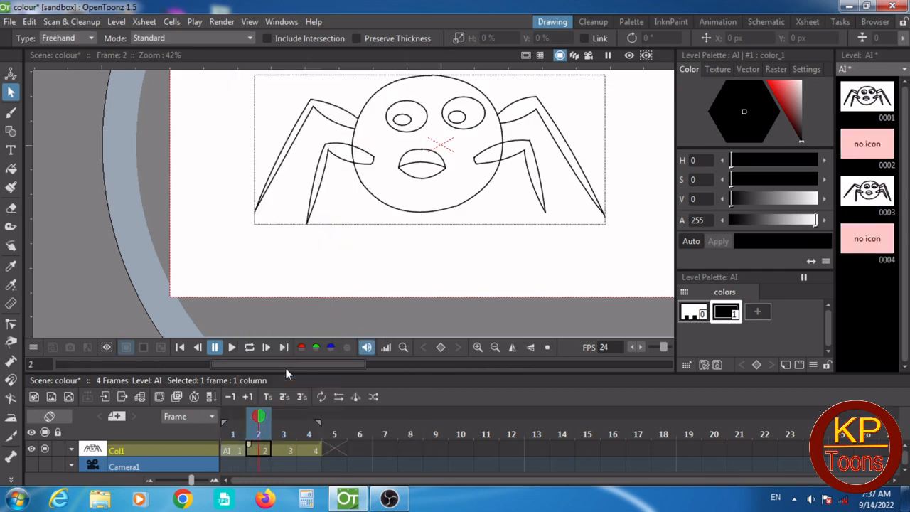
Step: Insert an empty cell at frame 4 and fill it with a duplicate of the frame 3 drawing
left_click(304, 449)
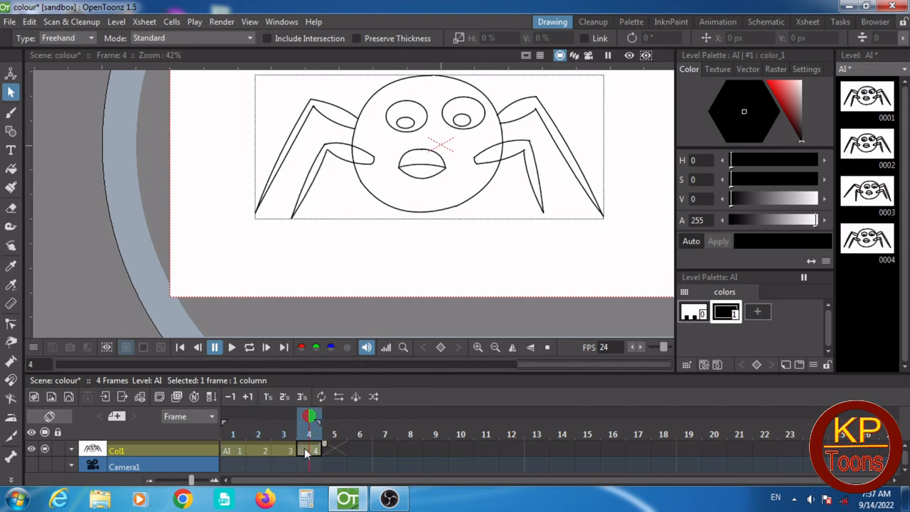
right_click(304, 447)
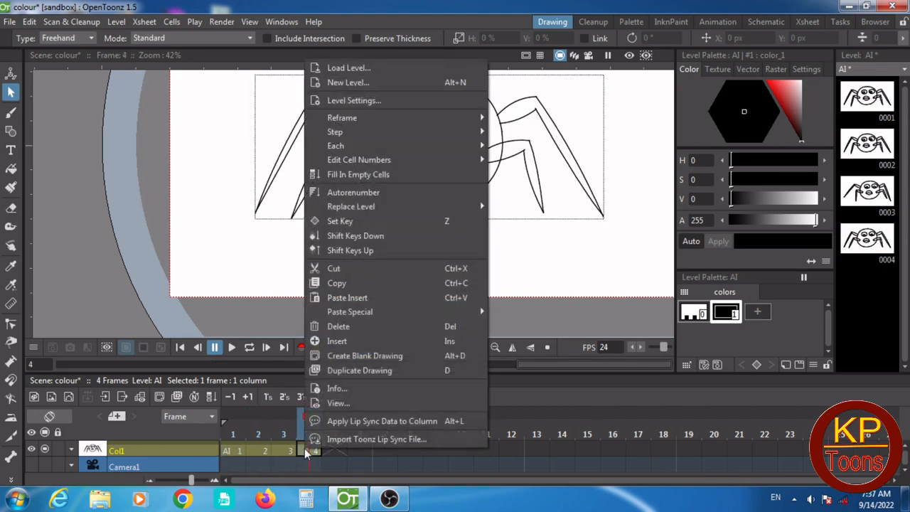
left_click(353, 343)
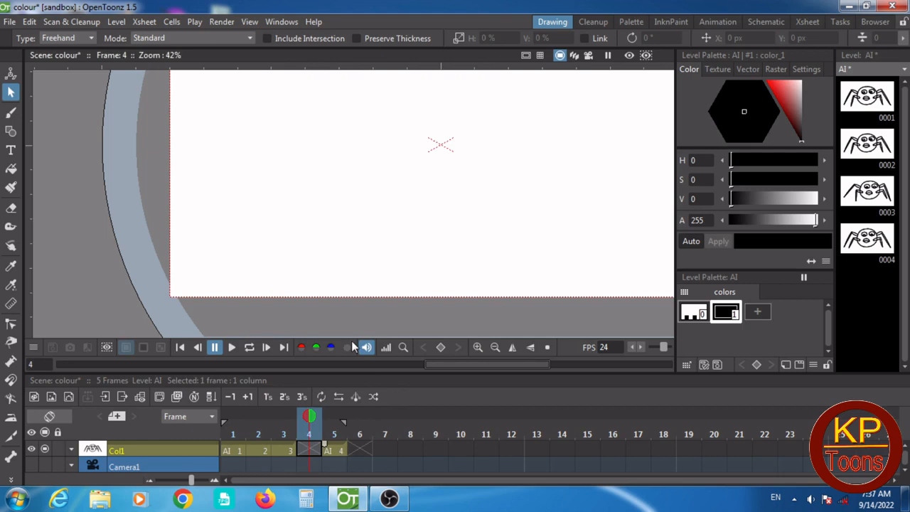
left_click(286, 452)
right_click(286, 452)
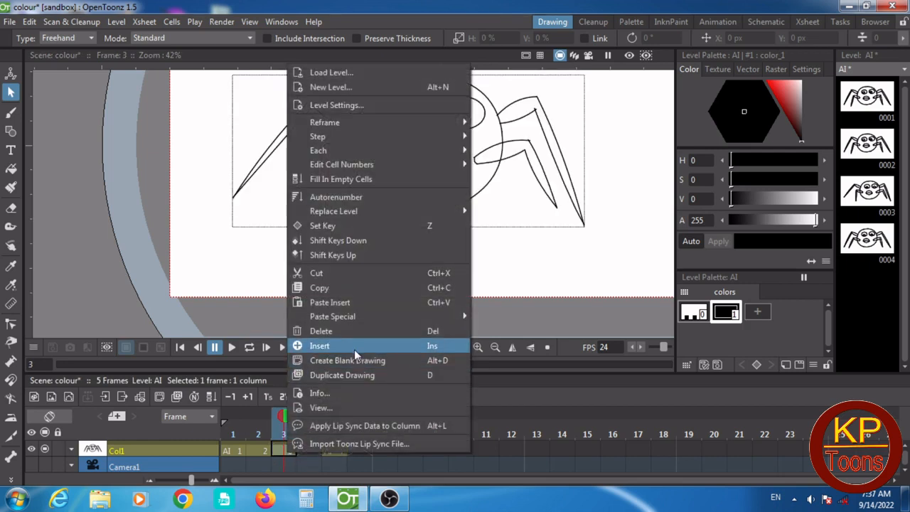
left_click(352, 374)
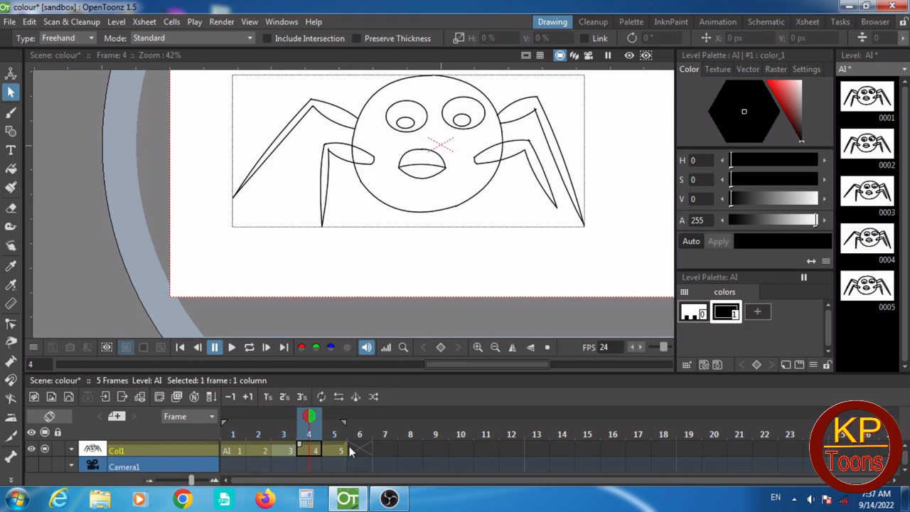
Step: Save the scene, then step through frames 1 to 5 to compare the spider's leg and pupil poses
key("ctrl+s")
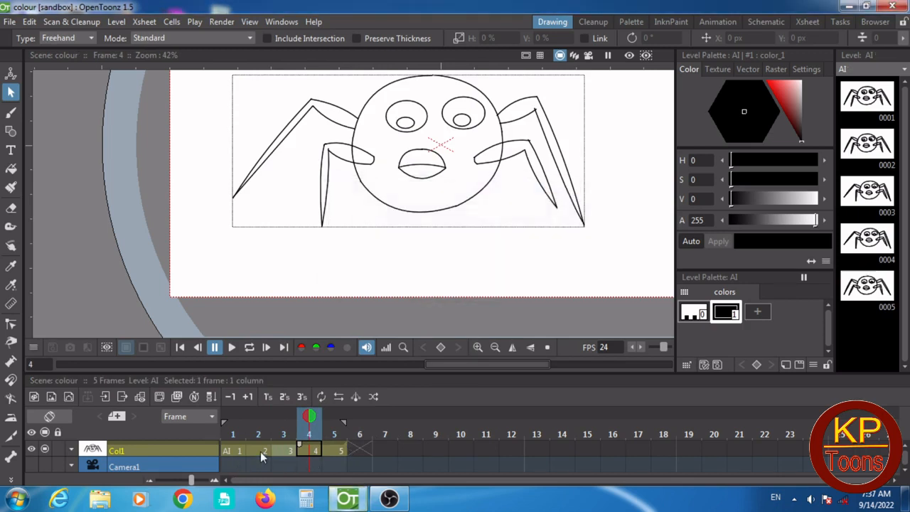
left_click(260, 451)
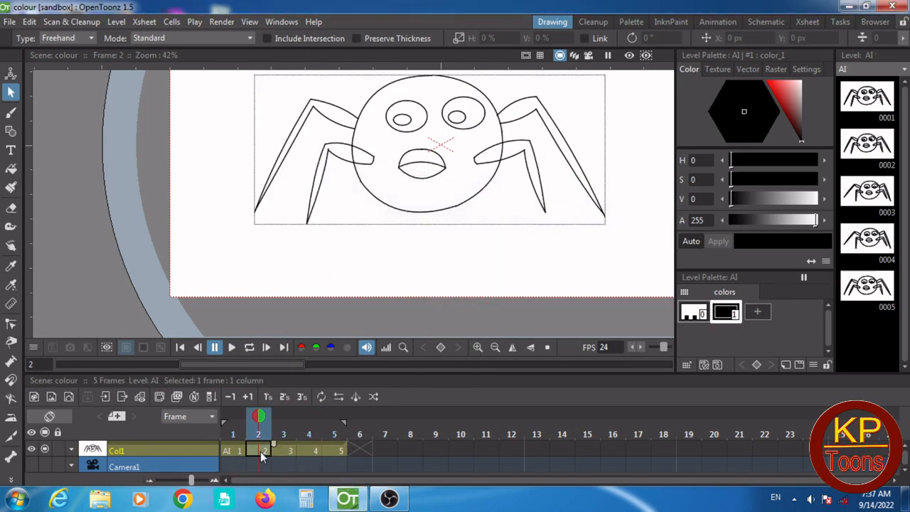
left_click(231, 451)
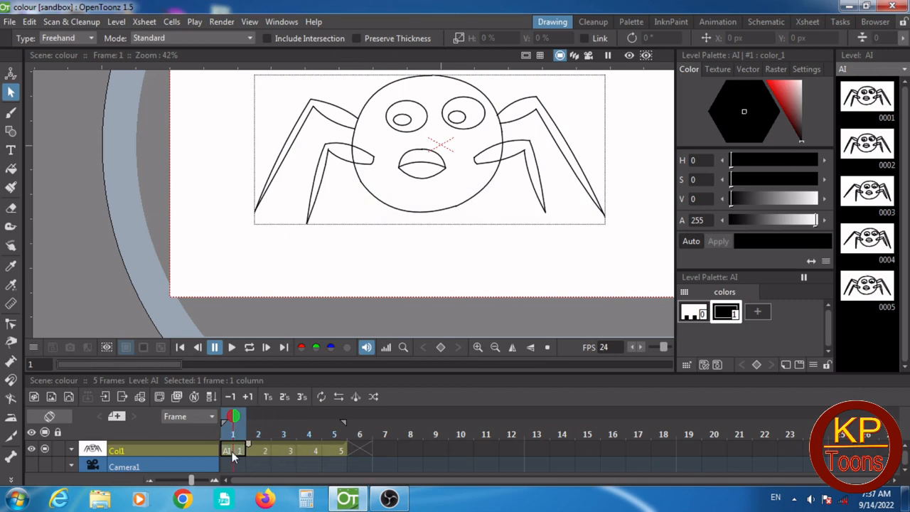
left_click(255, 451)
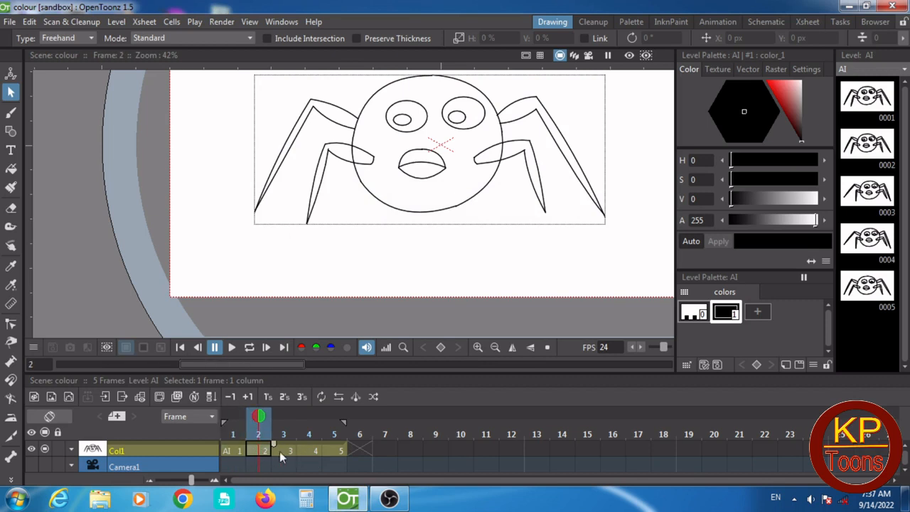
left_click(287, 457)
left_click(311, 452)
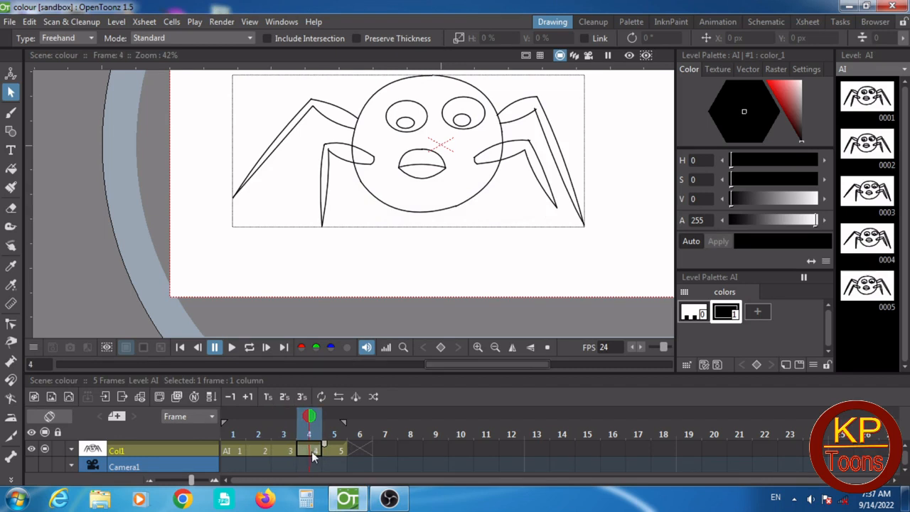
left_click(338, 449)
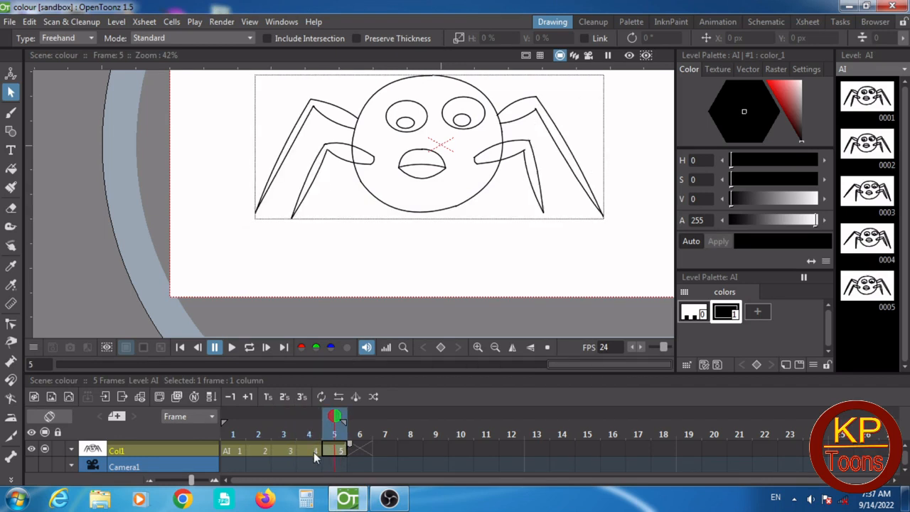
left_click(312, 452)
left_click(333, 452)
left_click(289, 453)
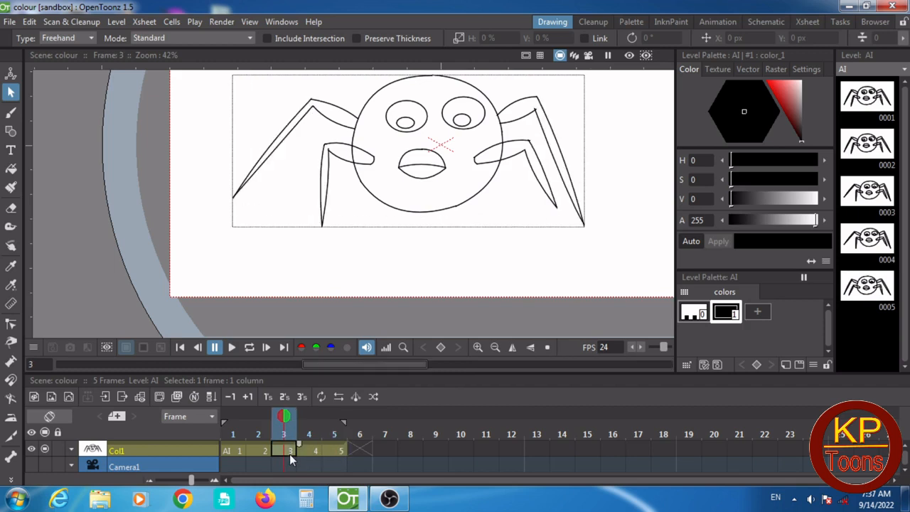
left_click(311, 450)
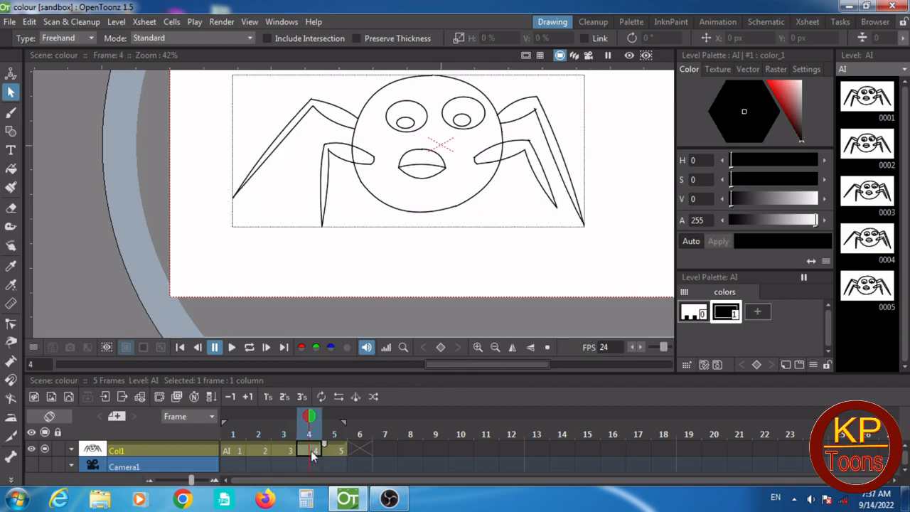
Step: On frame 2, rotate the lower strokes of the left inner leg outward and the left outer leg inward about their knees
left_click(261, 452)
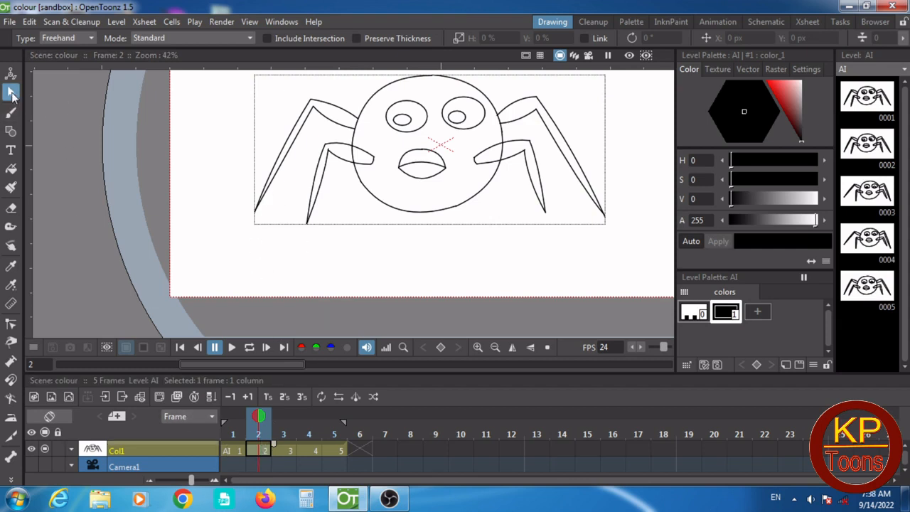
mouse_move(323, 139)
left_mouse_down()
mouse_move(336, 193)
mouse_move(322, 231)
mouse_move(303, 240)
mouse_move(289, 223)
mouse_move(323, 139)
left_mouse_up()
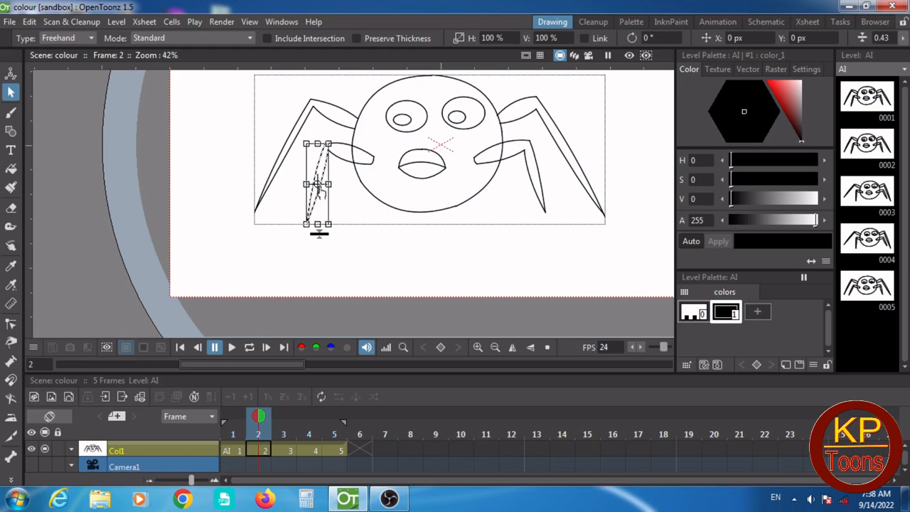
left_click_drag(317, 185, 324, 144)
left_click_drag(302, 233, 277, 232)
mouse_move(319, 93)
left_mouse_down()
mouse_move(273, 106)
mouse_move(314, 93)
left_mouse_up()
left_click_drag(283, 156, 312, 105)
left_click_drag(250, 217, 263, 225)
Step: On frame 2, rotate the lower strokes of the right inner leg outward and the right outer leg inward about their knees
mouse_move(547, 157)
left_mouse_down()
mouse_move(543, 144)
mouse_move(548, 158)
left_mouse_up()
left_click_drag(535, 176, 526, 145)
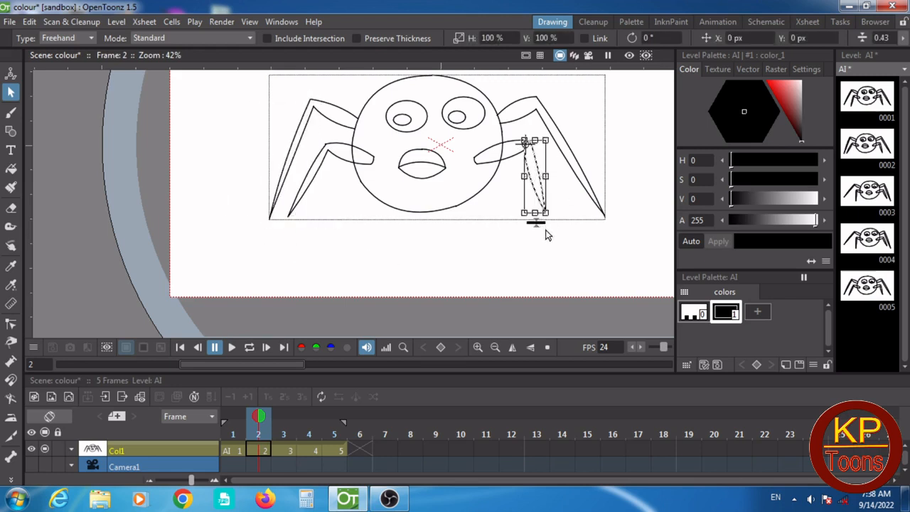
left_click_drag(550, 223, 564, 220)
mouse_move(582, 123)
left_mouse_down()
mouse_move(556, 88)
mouse_move(613, 137)
mouse_move(595, 228)
left_mouse_up()
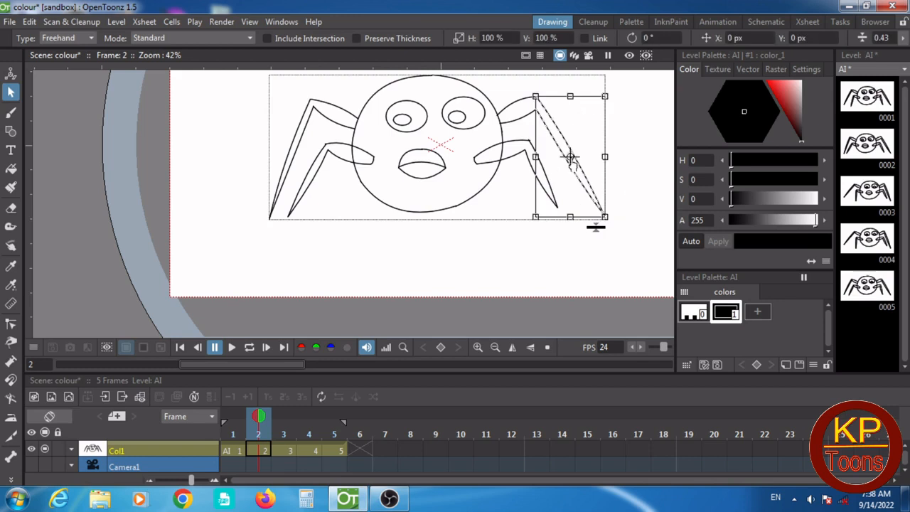
left_click_drag(570, 159, 538, 101)
left_click_drag(617, 254, 595, 246)
left_click(627, 233)
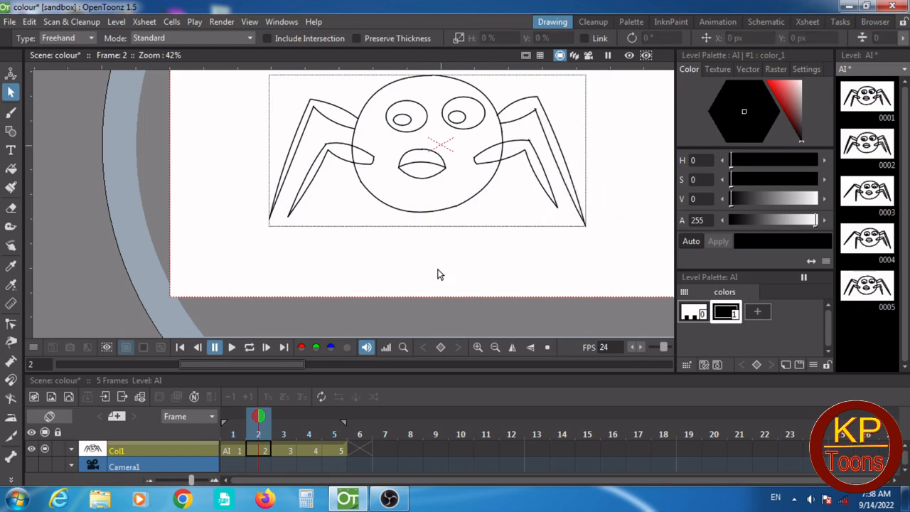
Step: Shift both pupils on frame 2 slightly up and to the left inside the eyes
scroll(408, 132, "up", 4)
left_click(410, 112)
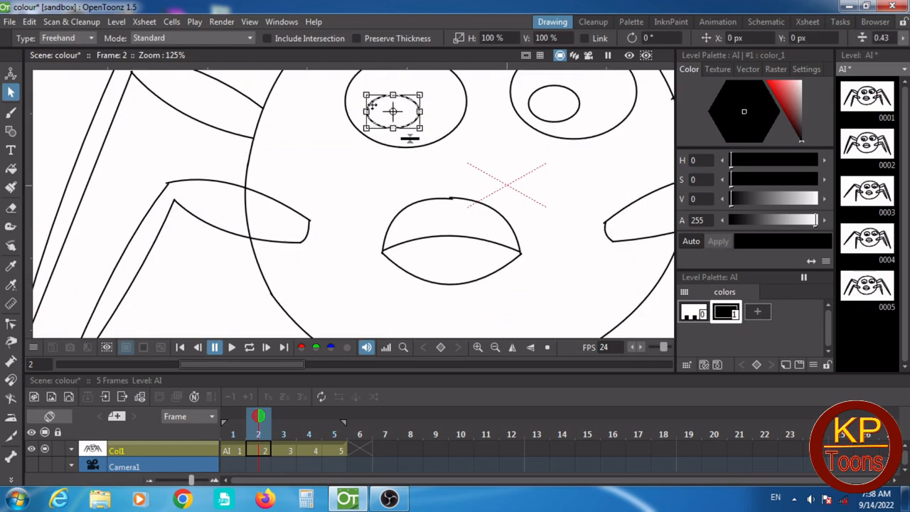
left_click_drag(371, 104, 359, 101)
left_click(578, 106)
left_click_drag(579, 106, 566, 88)
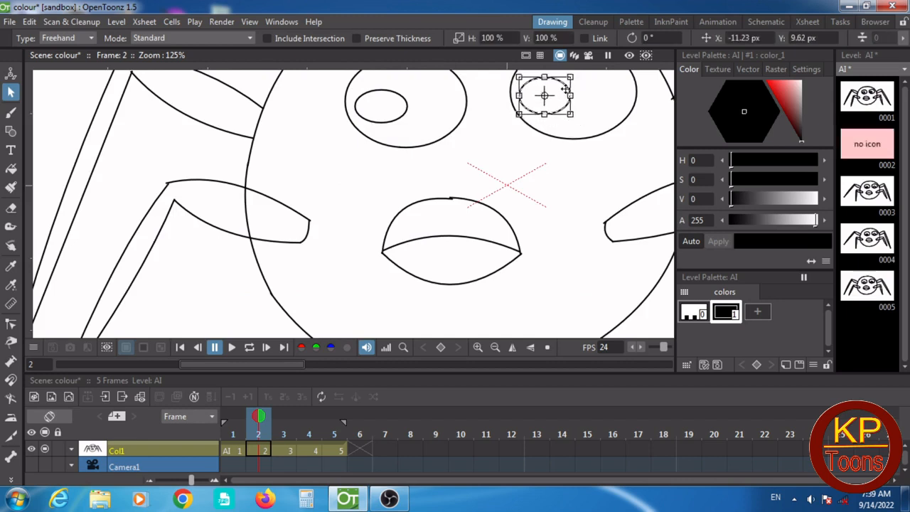
Step: On frame 4, shift both pupils to the left and slightly up inside the eyes
key("alt+9")
left_click(315, 451)
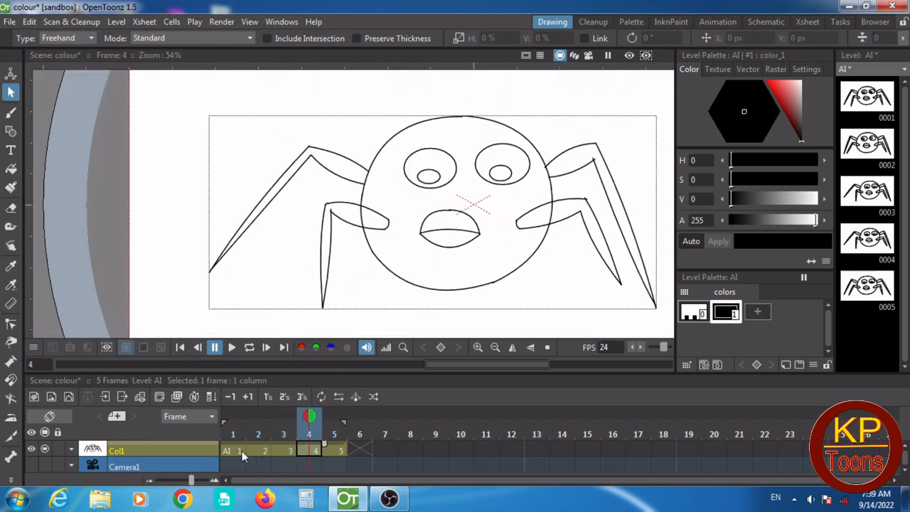
left_click_drag(242, 450, 311, 450)
left_click(437, 179)
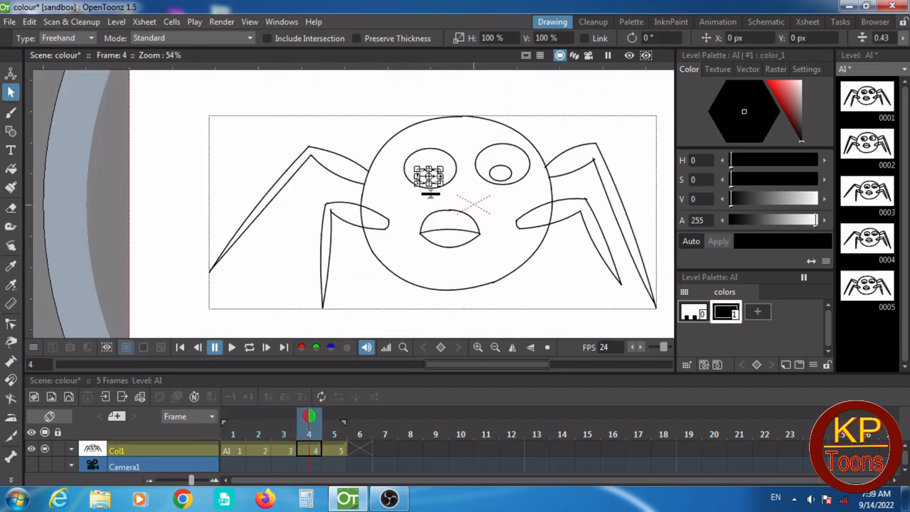
scroll(437, 179, "up", 3)
left_click(591, 171)
left_click_drag(556, 166, 540, 160)
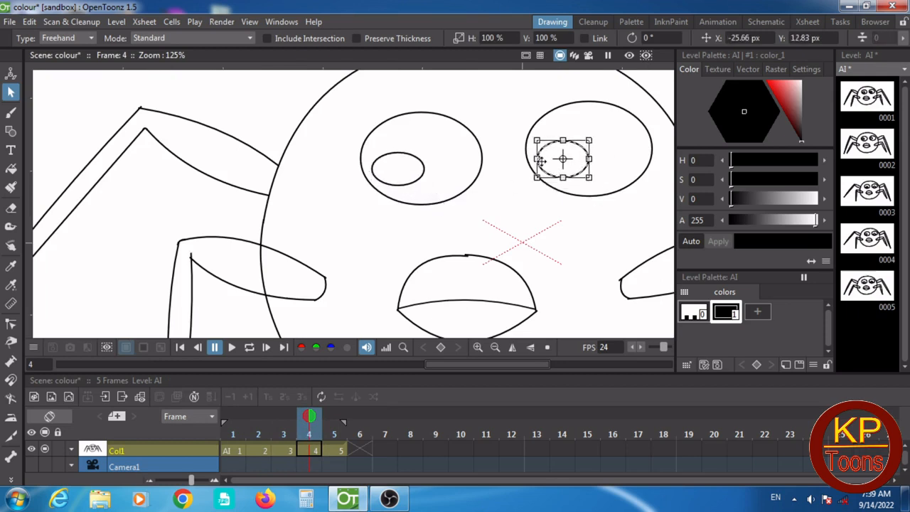
Step: On frame 4, rotate both lower strokes of the left inner leg about -14° around its knee, away from the body
left_click(443, 227)
scroll(442, 230, "down", 3)
mouse_move(365, 270)
left_mouse_down()
mouse_move(355, 187)
mouse_move(325, 219)
left_mouse_up()
scroll(368, 267, "up", 3)
scroll(375, 279, "down", 3)
mouse_move(297, 138)
left_mouse_down()
mouse_move(263, 219)
mouse_move(295, 260)
left_mouse_up()
scroll(295, 260, "up", 3)
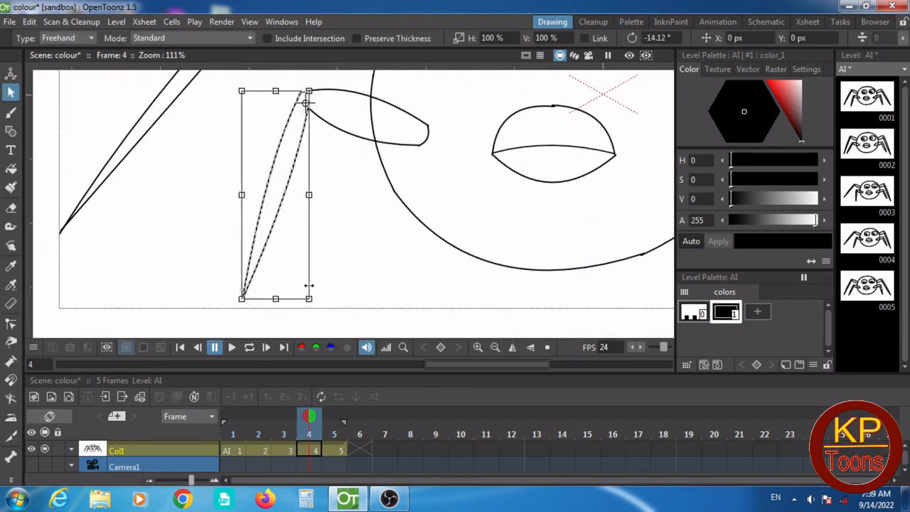
Step: Rotate both lower strokes of frame 4's left outer leg about 11.6° around its knee, toward the body
scroll(277, 158, "down", 3)
scroll(277, 159, "up", 2)
mouse_move(294, 150)
left_mouse_down()
mouse_move(228, 299)
mouse_move(225, 249)
mouse_move(133, 336)
mouse_move(227, 243)
left_mouse_up()
left_click_drag(290, 172, 284, 167)
scroll(358, 307, "down", 2)
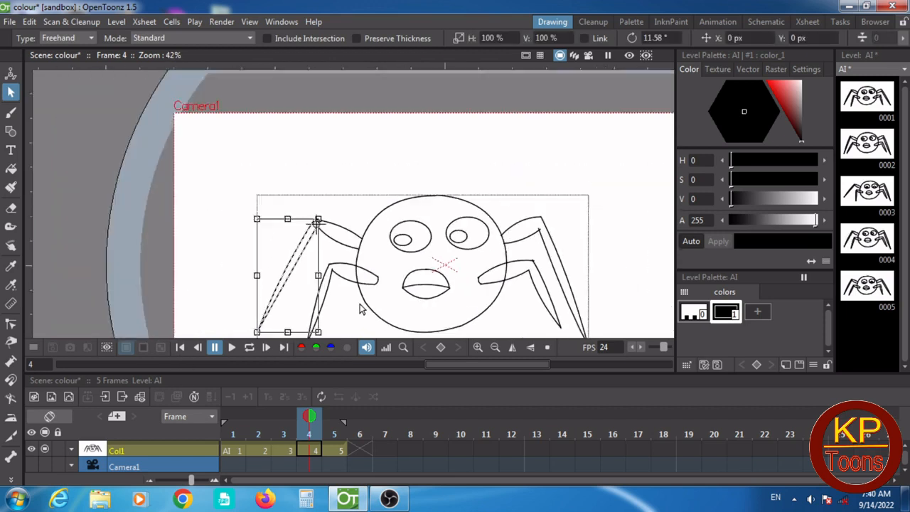
Step: On frame 4, rotate the lower strokes of the right inner leg inward and the right outer leg outward about their knees
scroll(359, 307, "up", 2)
mouse_move(409, 179)
left_mouse_down()
mouse_move(404, 284)
mouse_move(433, 203)
mouse_move(412, 184)
left_mouse_up()
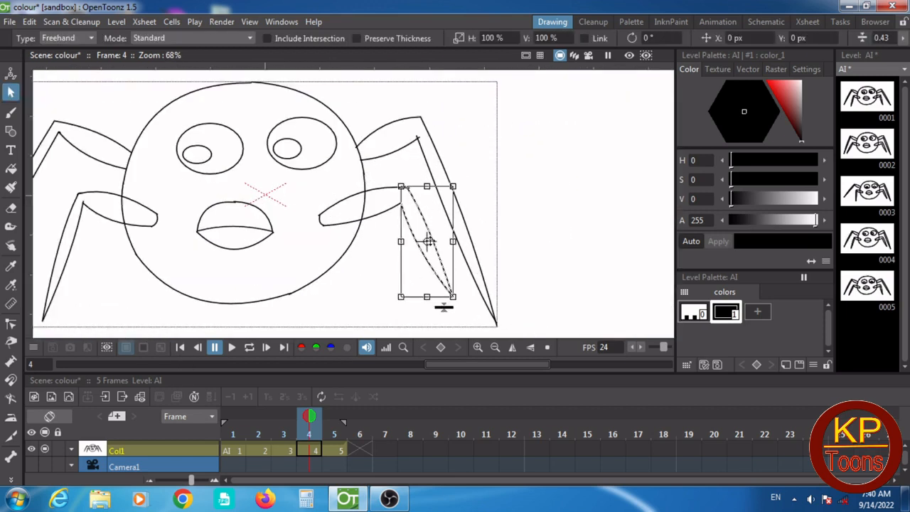
left_click_drag(429, 241, 403, 194)
left_click_drag(456, 300, 416, 311)
mouse_move(464, 122)
left_mouse_down()
mouse_move(406, 143)
mouse_move(508, 98)
mouse_move(501, 106)
left_mouse_up()
left_click_drag(506, 333, 539, 304)
scroll(411, 268, "down", 3)
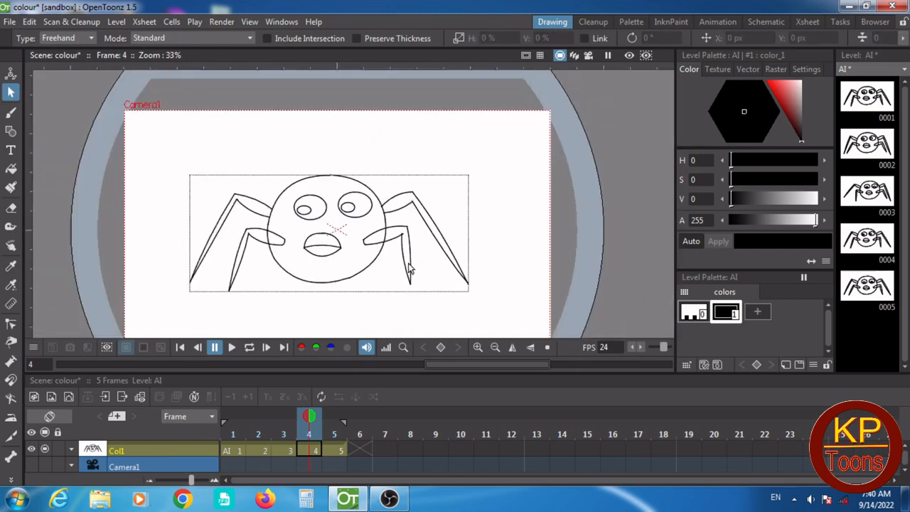
Step: Rotate both lower strokes of frame 4's right outer leg about -16.5° around its knee, back toward the body
scroll(411, 269, "down", 1)
mouse_move(439, 209)
left_mouse_down()
mouse_move(415, 203)
mouse_move(497, 217)
mouse_move(437, 207)
left_mouse_up()
left_click_drag(467, 290, 472, 299)
left_click(484, 245)
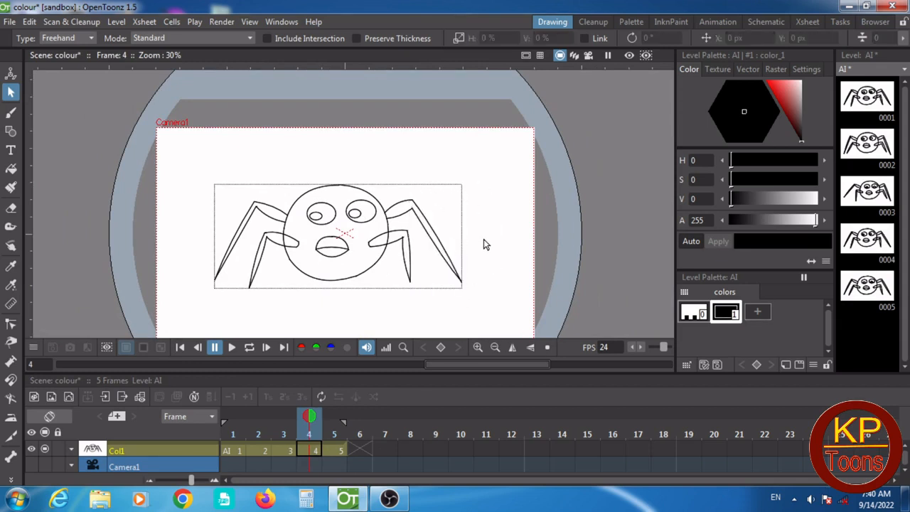
mouse_move(421, 239)
left_mouse_down()
mouse_move(455, 288)
mouse_move(443, 292)
mouse_move(443, 308)
left_mouse_up()
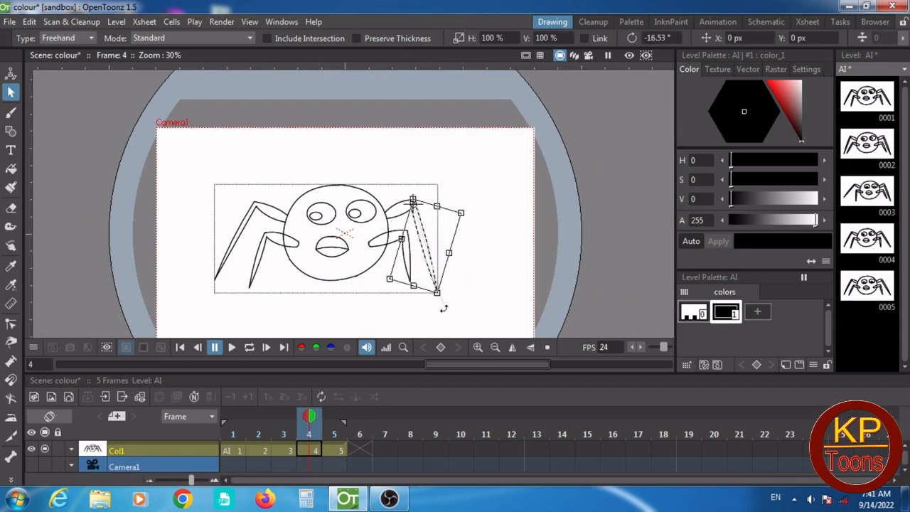
Step: Step through the frames to check the spider's movement and look for open line gaps
left_click(284, 452)
key("Right")
key("Right")
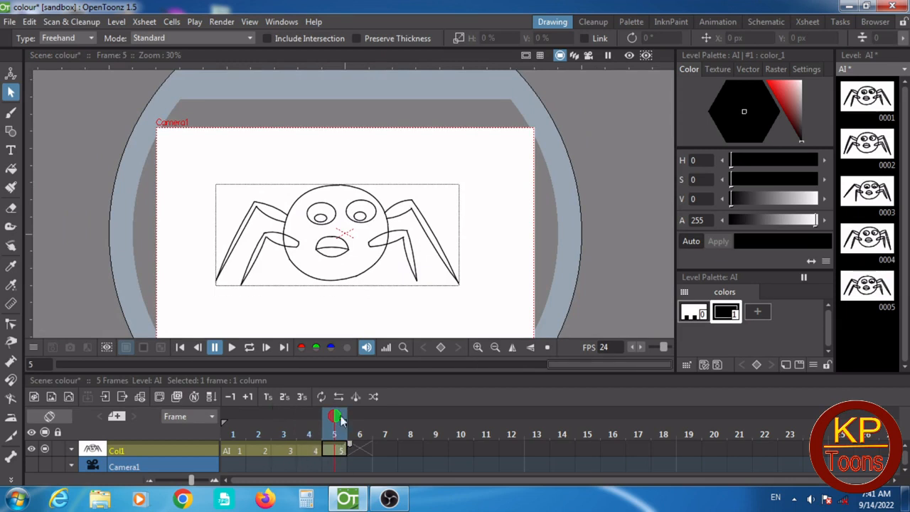
left_click_drag(599, 368, 212, 369)
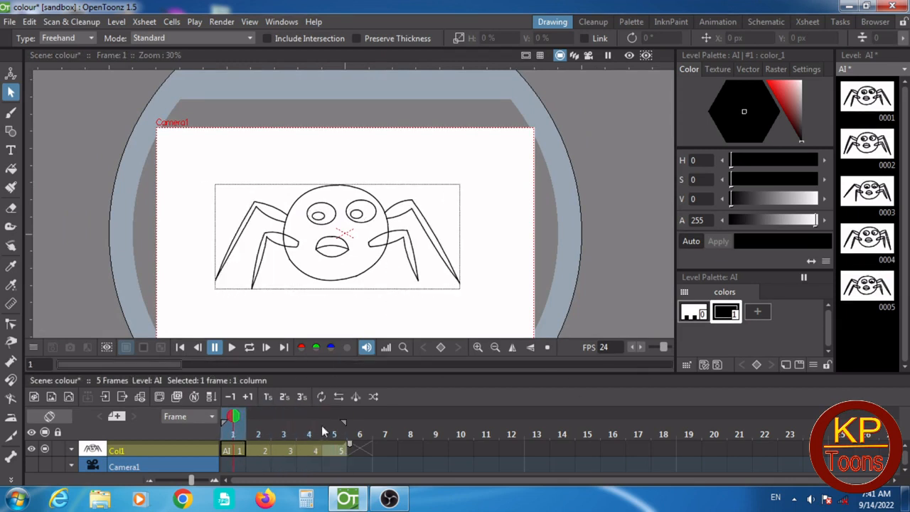
scroll(286, 260, "up", 5)
left_click(262, 448)
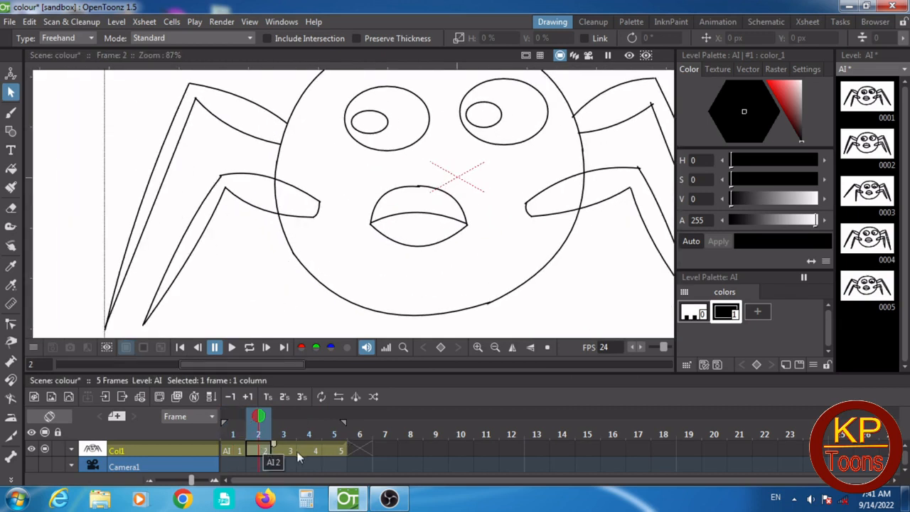
left_click(285, 450)
Step: Close the line gap at the right outer leg's knee on frame 4 with a small arc
left_click(316, 451)
scroll(535, 174, "up", 4)
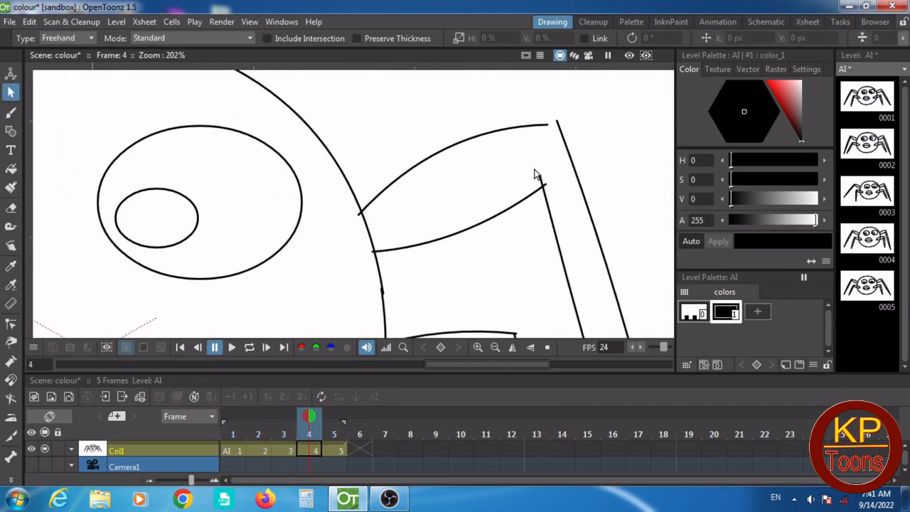
key("g")
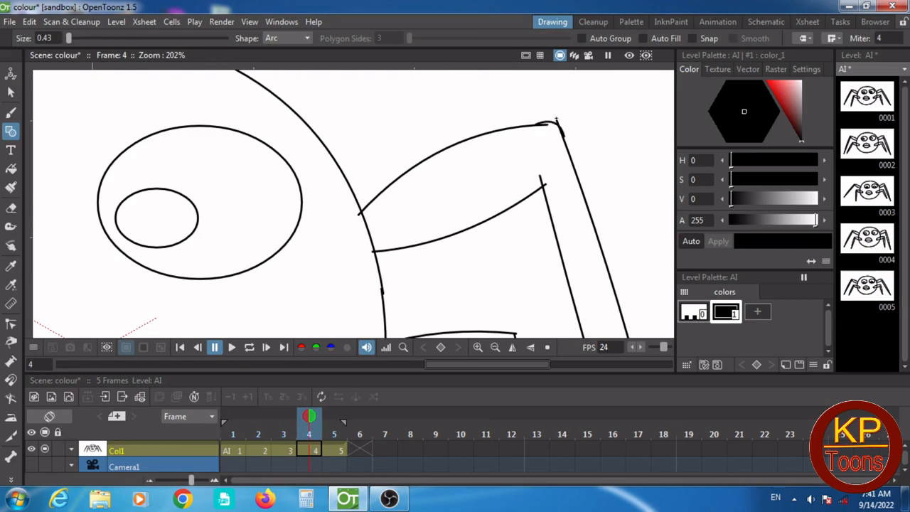
scroll(534, 135, "down", 5)
scroll(532, 141, "down", 1)
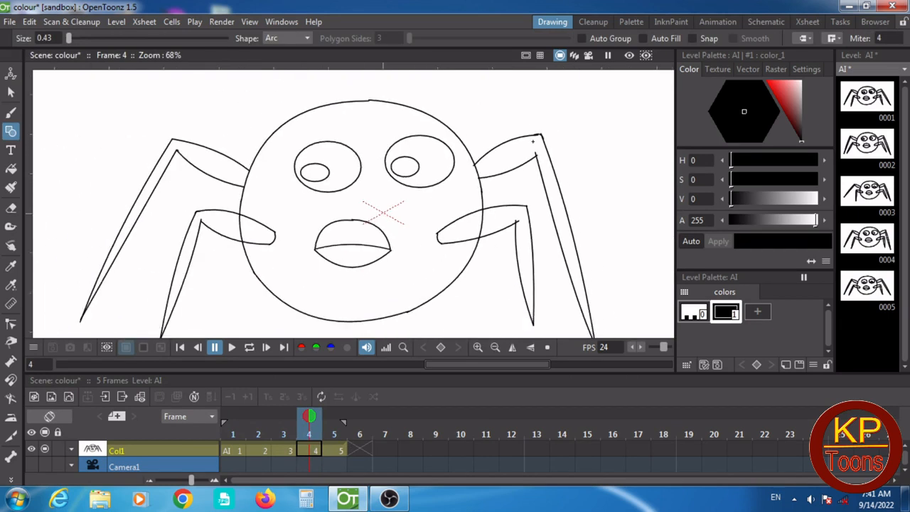
Step: Close the line gaps at the left inner leg's knee on frame 5 with small arcs
left_click(340, 450)
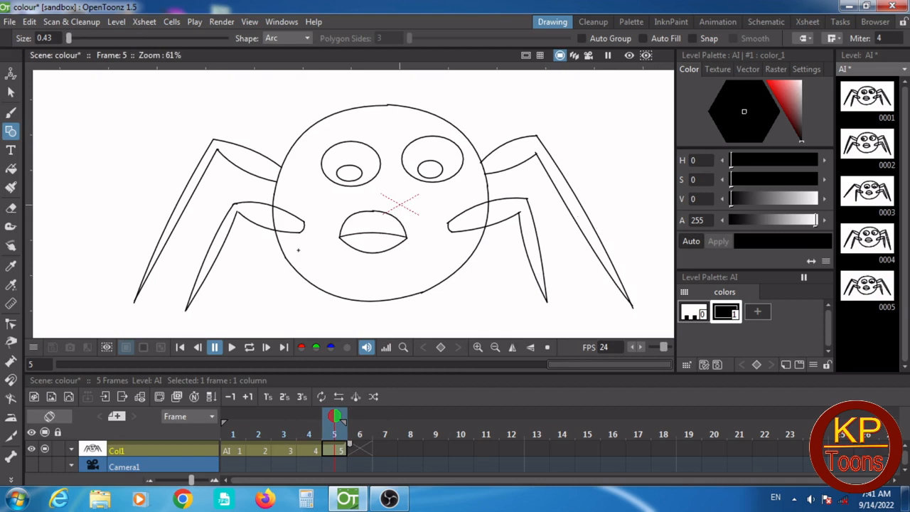
scroll(251, 224, "up", 4)
scroll(250, 225, "up", 3)
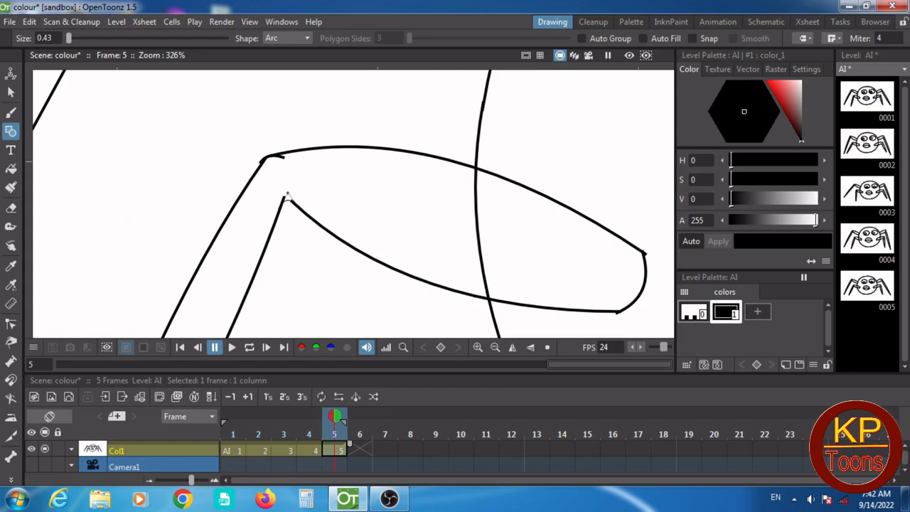
scroll(312, 203, "down", 10)
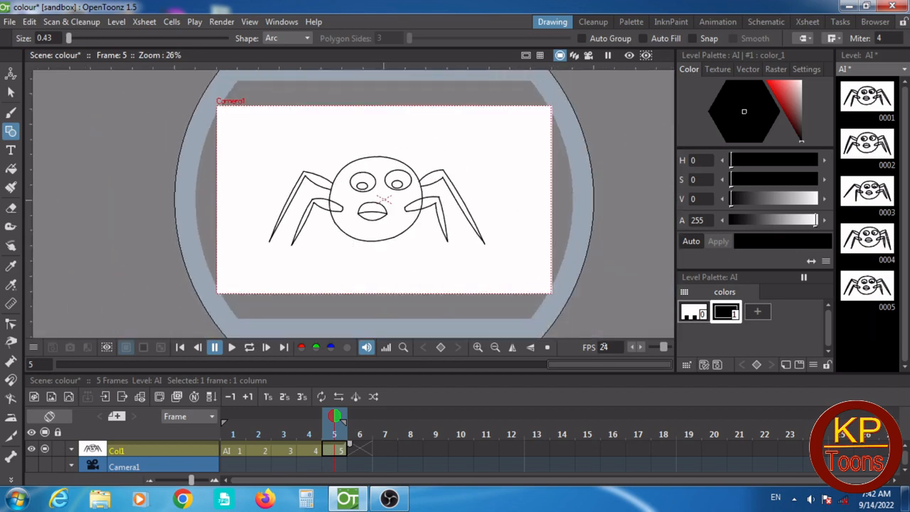
Step: Add three palette colours on frame 1: dark red (S 76, V 71), bright red (S 91, V 97) and very dark red (S 78, V 14)
left_click(240, 453)
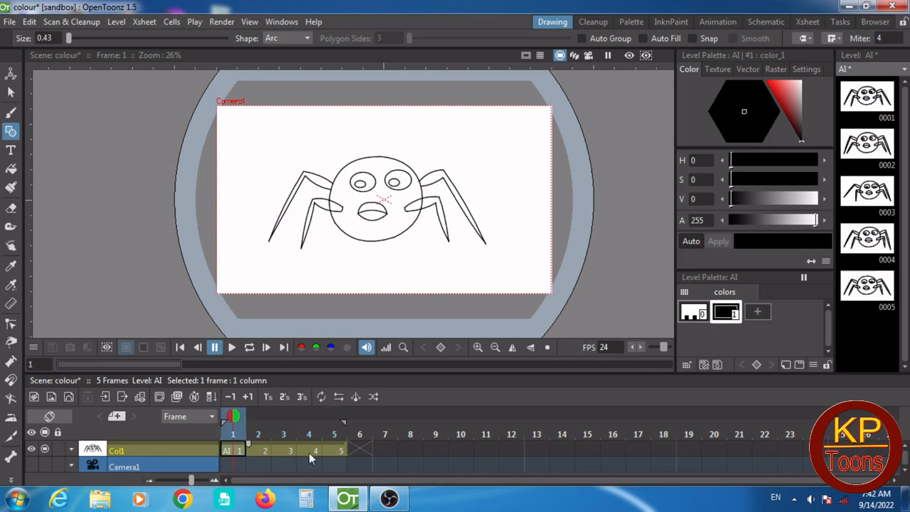
left_click(758, 311)
left_click(795, 132)
left_click(789, 311)
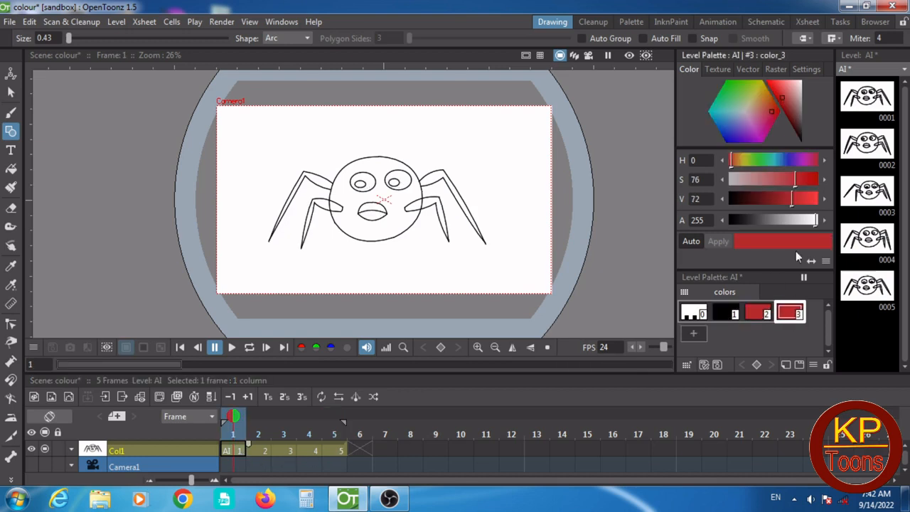
left_click(782, 97)
left_click(693, 332)
left_click(797, 133)
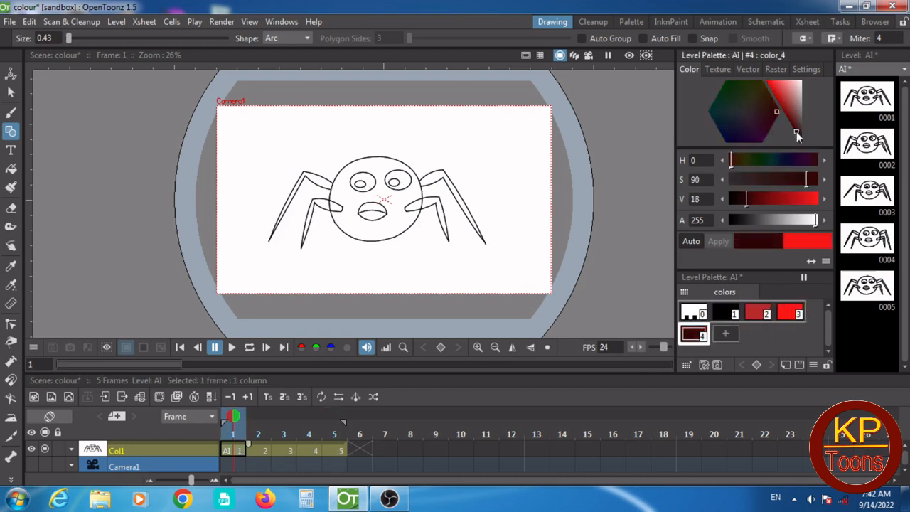
Step: Fill the spider's body on frame 1 with the dark red colour 2, using a maximum gap of 8.47
left_click(758, 313)
left_click(11, 169)
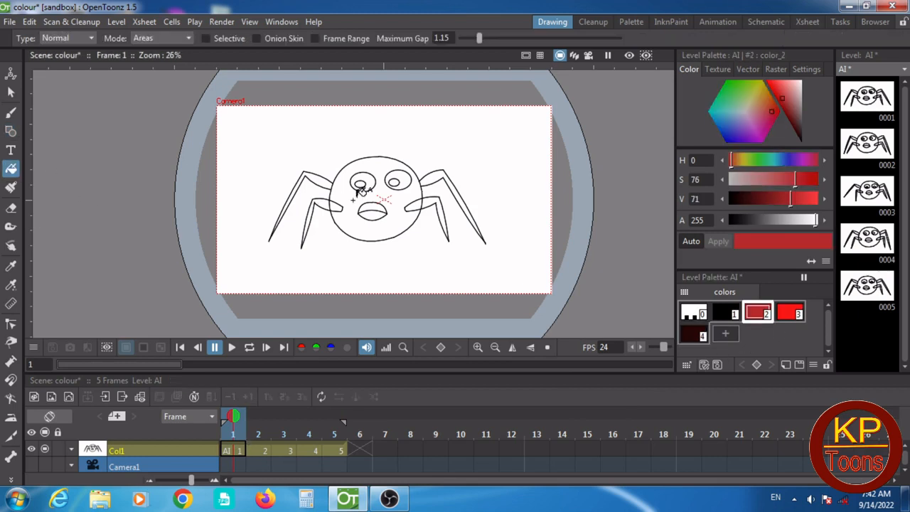
scroll(358, 207, "up", 4)
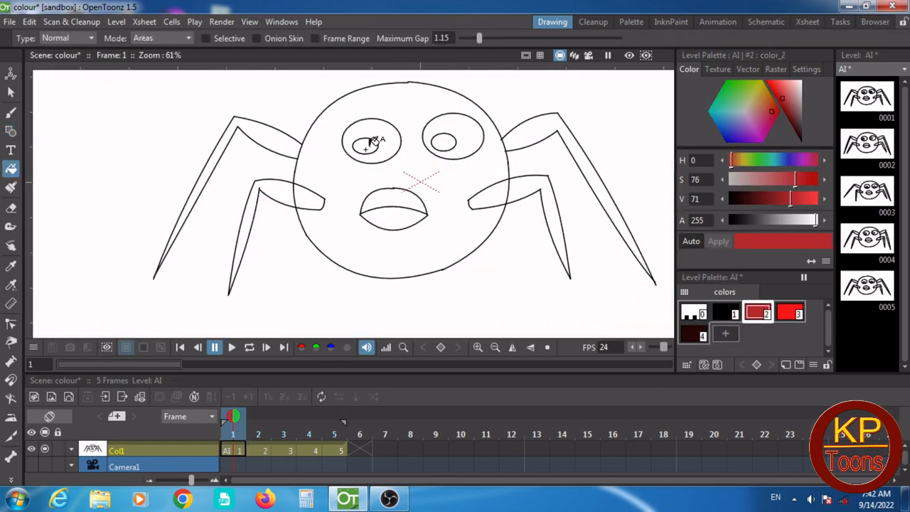
scroll(358, 235, "up", 3)
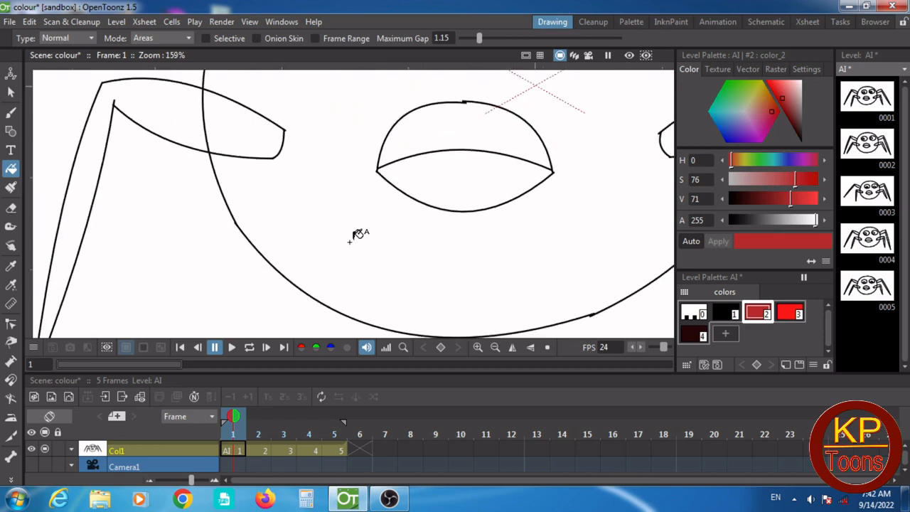
scroll(358, 234, "down", 6)
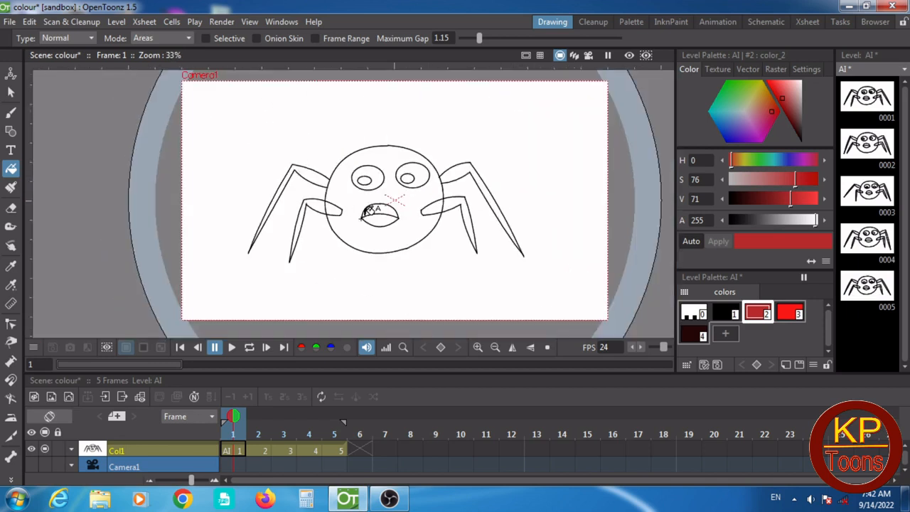
left_click(404, 223)
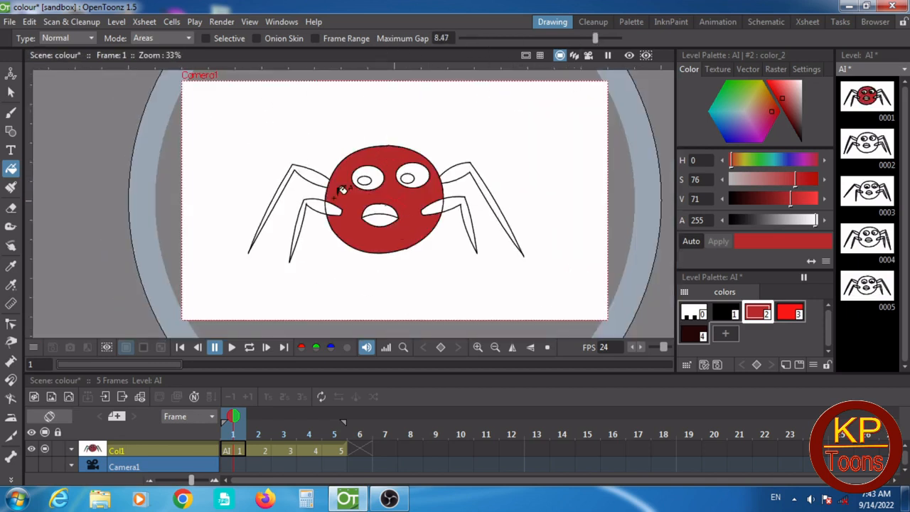
Step: Fill all four legs on frame 1 with the very dark red colour 4
left_click(691, 335)
left_click(462, 206)
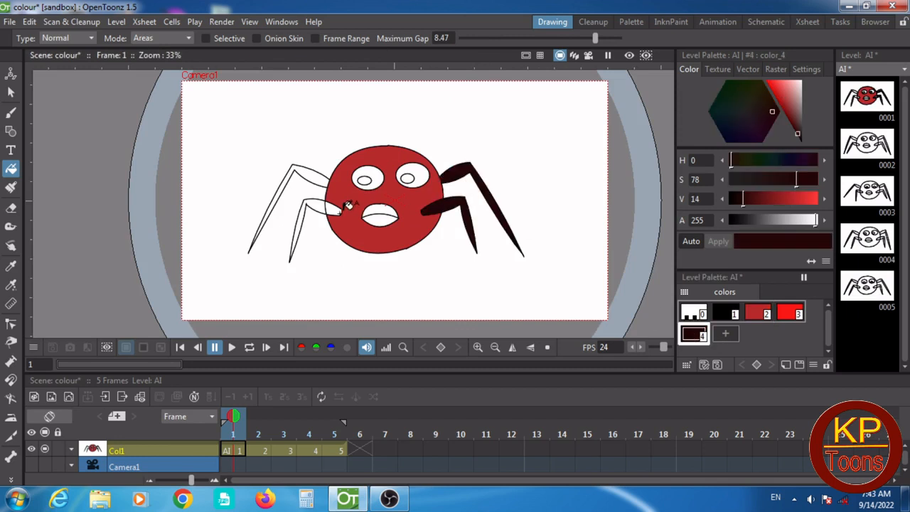
left_click(323, 174)
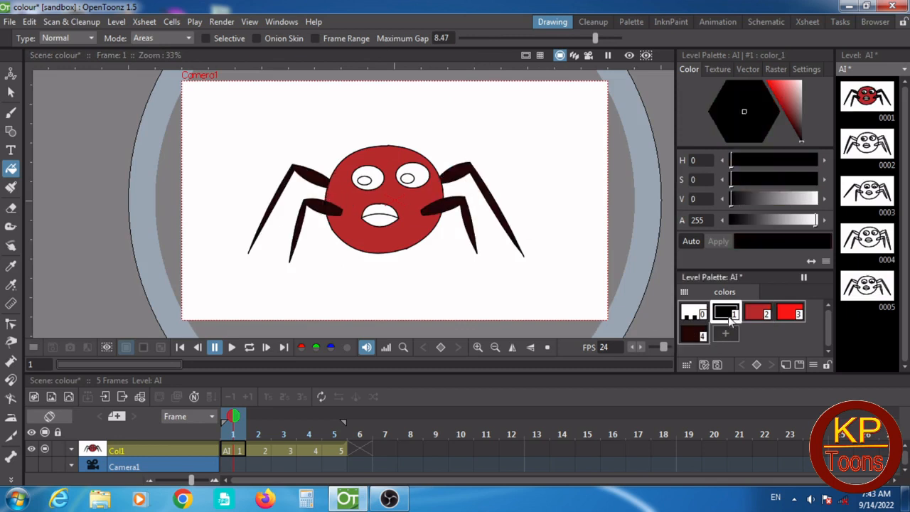
Step: On frame 1, fill the pupils black, the lower mouth bright red and the upper mouth very dark red
left_click(788, 314)
left_click(693, 334)
left_click(380, 208)
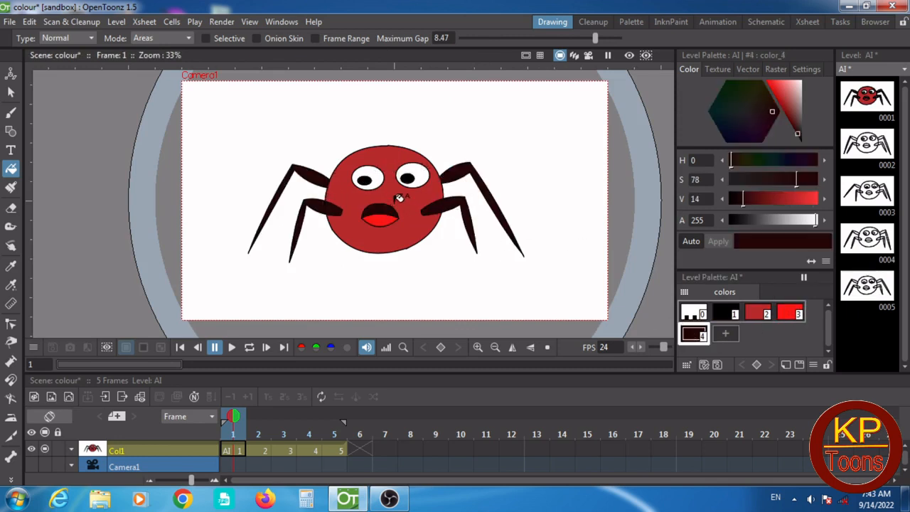
Step: On frame 2, fill the upper mouth very dark red, the lower mouth bright red and the body dark red at maximum gap 9.49
scroll(399, 198, "up", 1)
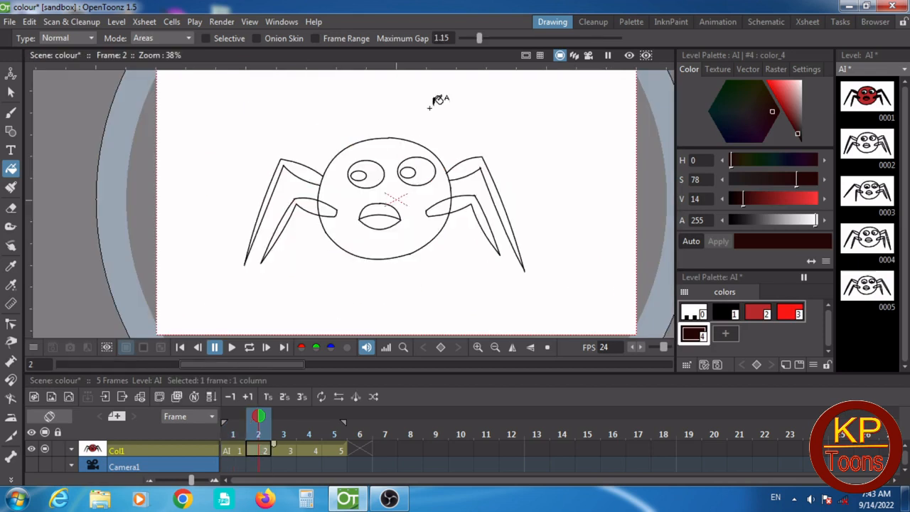
left_click(791, 314)
left_click(381, 221)
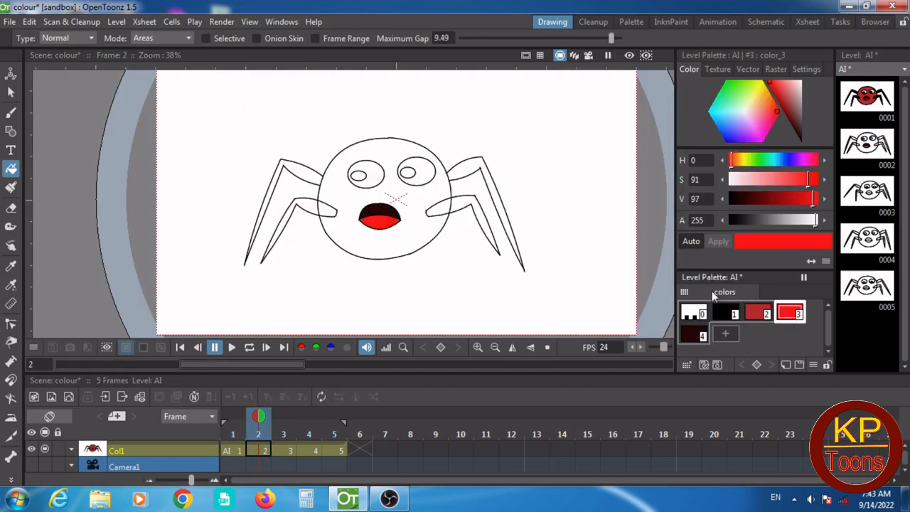
left_click(757, 314)
left_click(400, 233)
Step: Fill frame 2's legs with very dark red colour 4 and the pupils of frames 2 and 3 with black
left_click(695, 333)
left_click(471, 218)
left_click(497, 199)
left_click(437, 208)
left_click(313, 206)
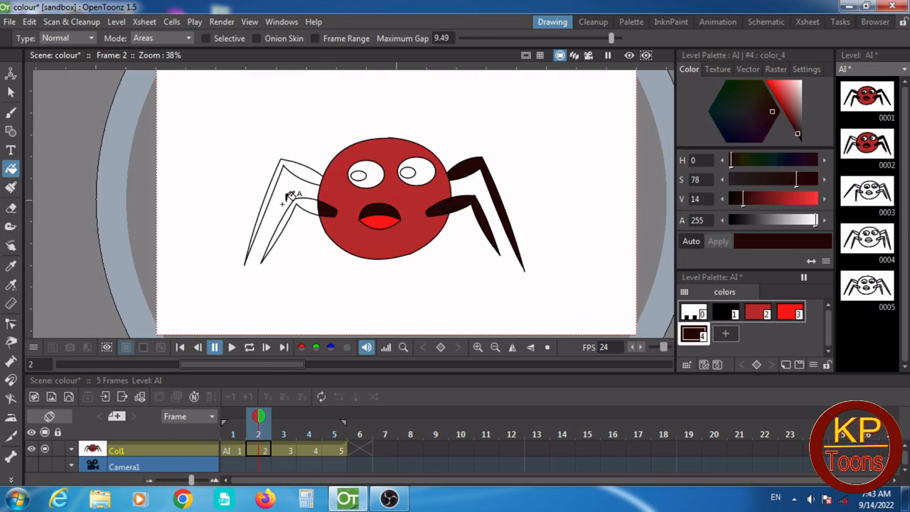
left_click(281, 227)
left_click(270, 189)
left_click(725, 314)
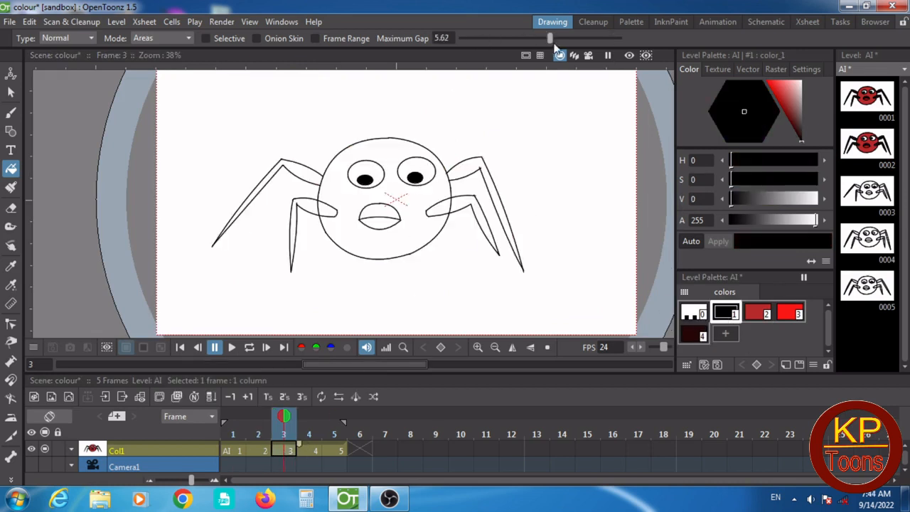
Step: On frame 3, set the maximum gap to 7.07 and fill the body dark red and the legs very dark red
left_click_drag(551, 40, 572, 38)
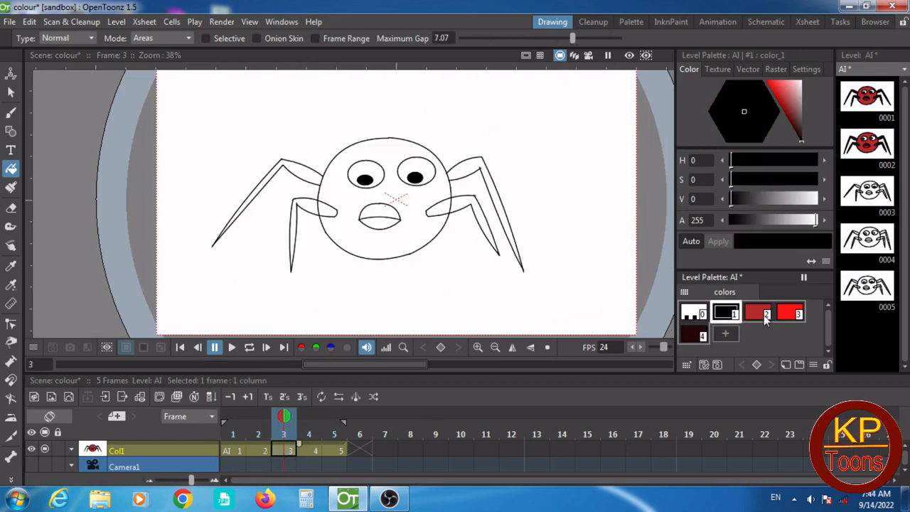
left_click(694, 334)
left_click(439, 228)
left_click(473, 201)
left_click(501, 213)
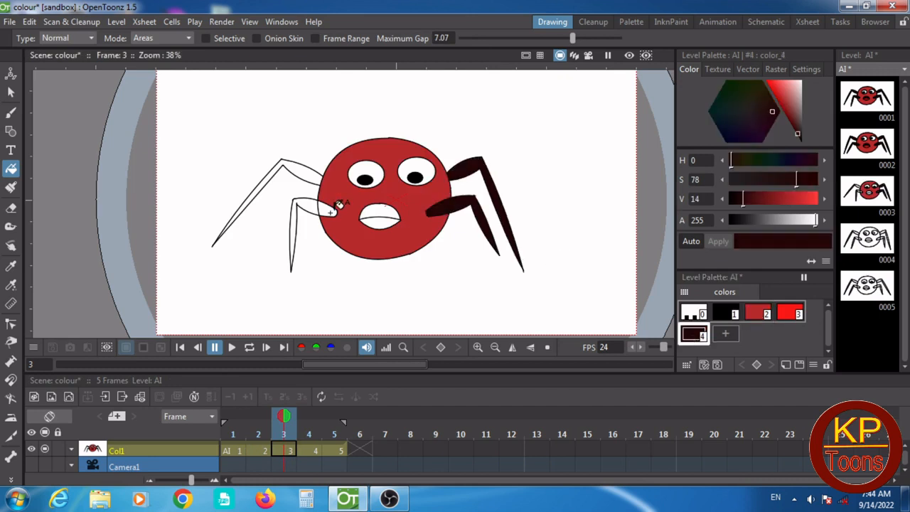
left_click(307, 211)
left_click(284, 172)
Step: Fill the lower mouth bright red on frames 3 and 4, and frame 4's body dark red with maximum gap 9.11
left_click(797, 314)
left_click(380, 222)
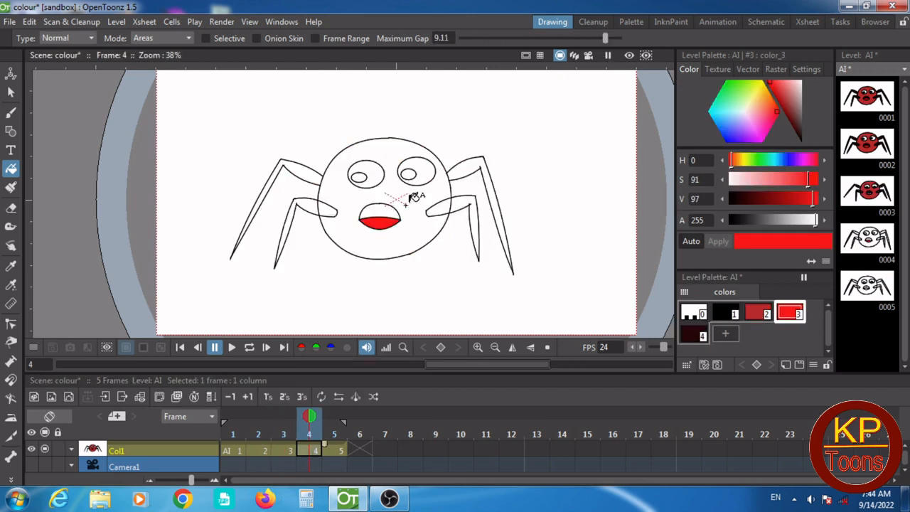
left_click(694, 334)
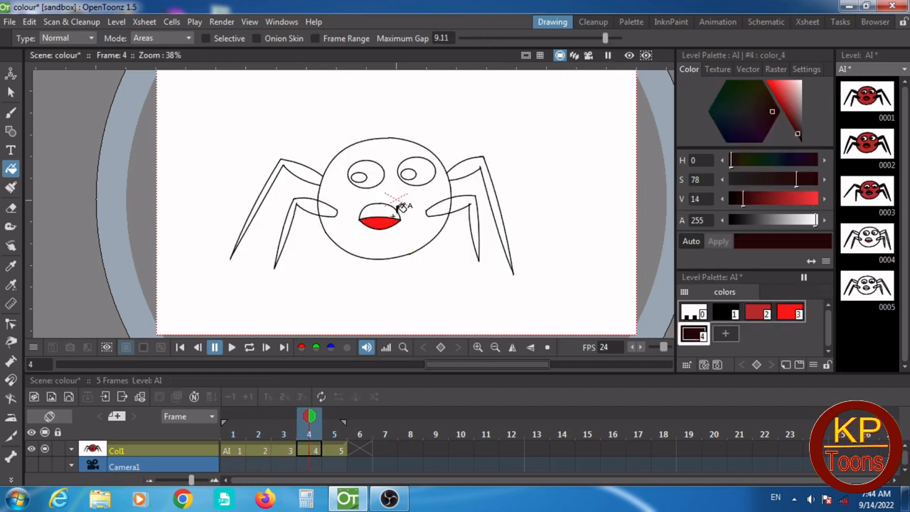
left_click(757, 314)
left_click(425, 221)
Step: On frame 4, fill the upper mouth and all four legs very dark red and the pupils black
left_click(694, 334)
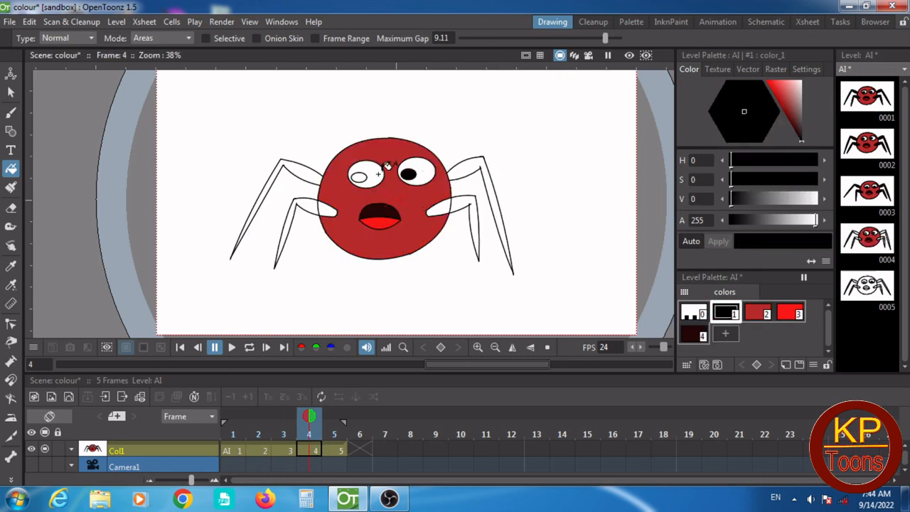
left_click(459, 214)
left_click(483, 186)
left_click(316, 205)
left_click(307, 207)
left_click(304, 171)
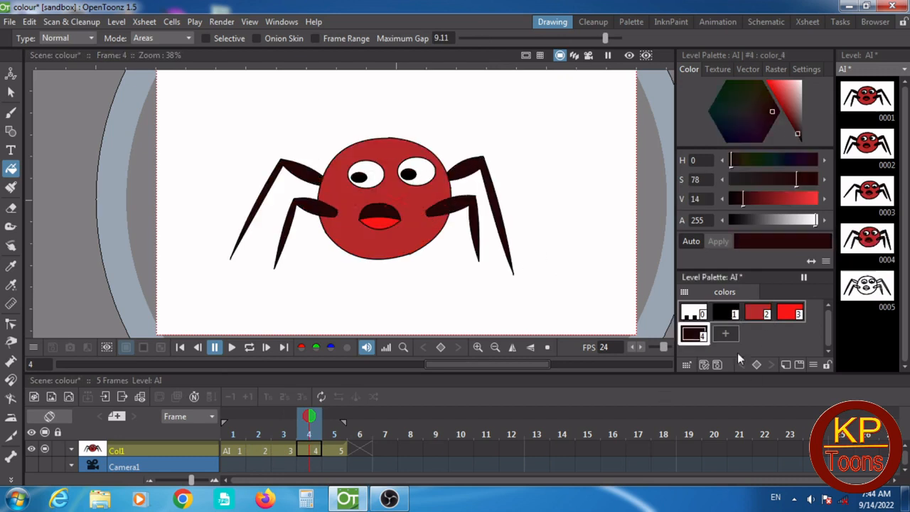
Step: Fill all four legs on frame 5 with the very dark red colour 4
left_click(335, 450)
left_click(432, 211)
left_click(457, 204)
left_click(459, 173)
left_click(329, 205)
left_click(312, 178)
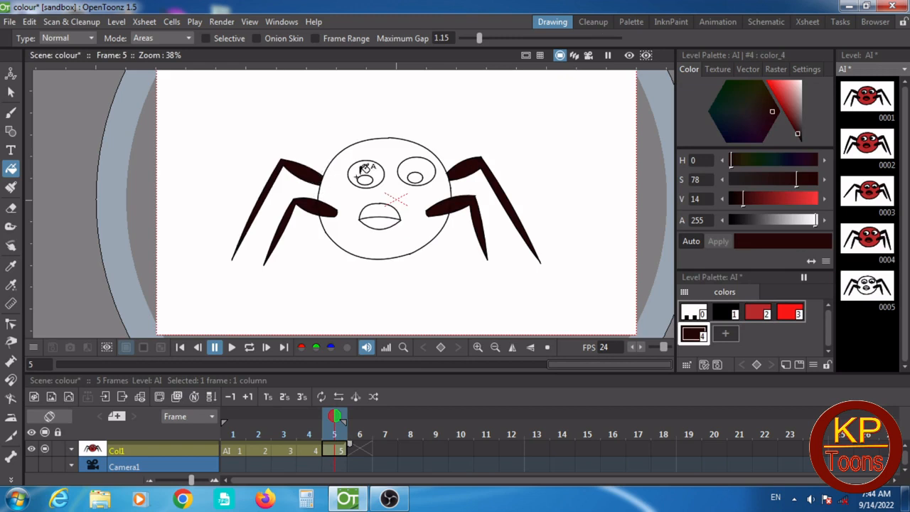
Step: On frame 5, fill the body dark red with a maximum gap of 9.15 and the pupils black
left_click(757, 311)
left_click(436, 227)
left_click(726, 311)
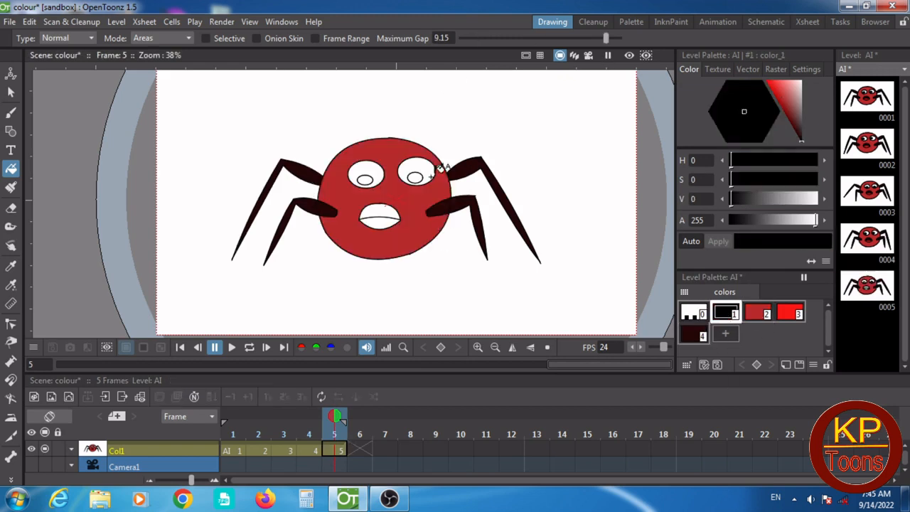
Step: Fill frame 5's lower mouth with bright red and its upper mouth with very dark red
left_click(789, 312)
left_click(380, 223)
left_click(758, 312)
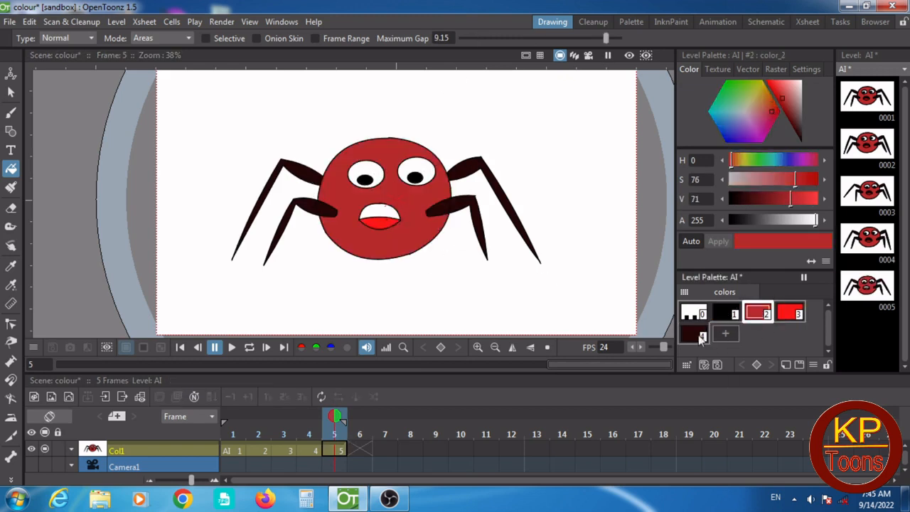
left_click(694, 334)
left_click(380, 210)
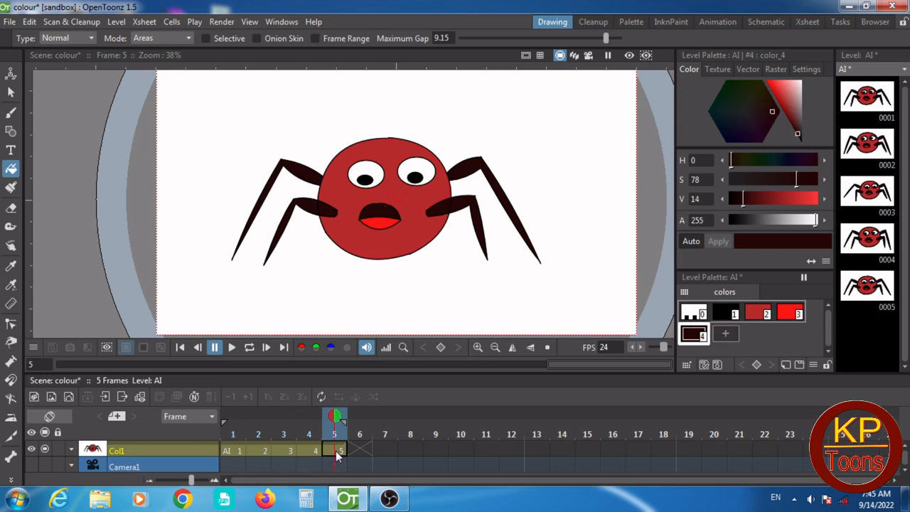
Step: Play the painted five-frame spider animation in a loop to judge its speed
left_click(248, 348)
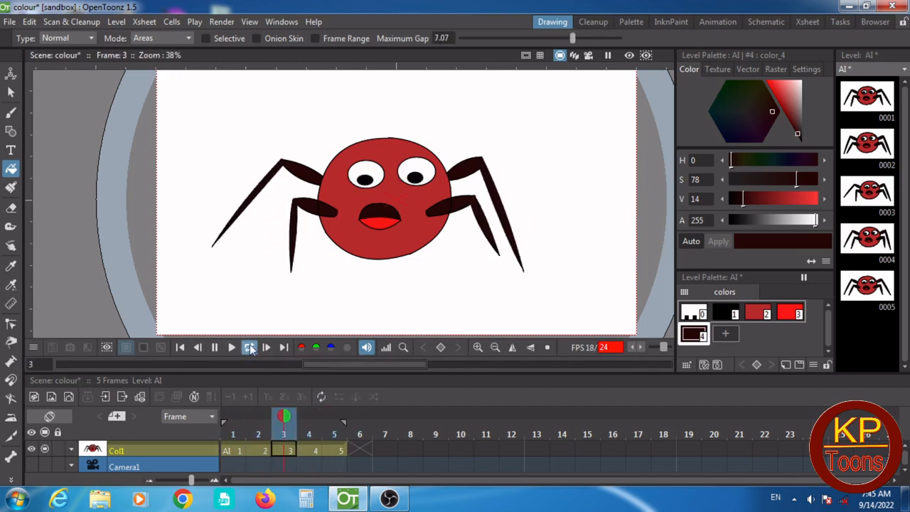
Step: Extend the exposure of drawings 1 and 2 in the timeline to four frames each
left_click(242, 451)
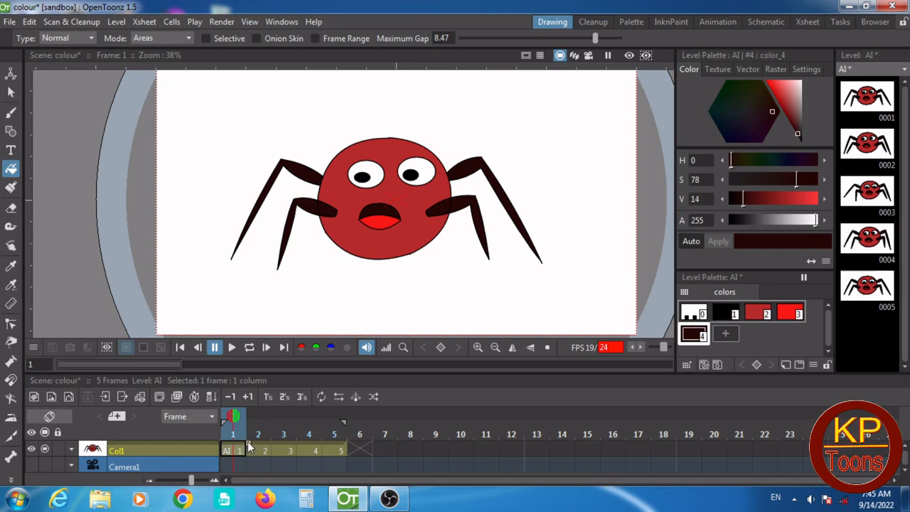
left_click_drag(328, 442, 330, 442)
left_click(335, 450)
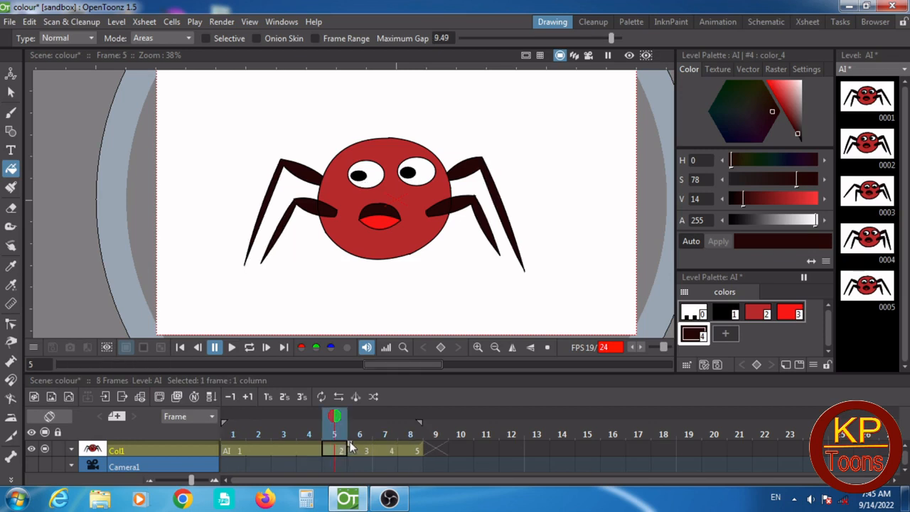
left_click_drag(425, 446, 436, 446)
Step: Extend the exposure of drawings 3, 4 and 5 to four frames each, ending the animation at frame 20
left_click(441, 448)
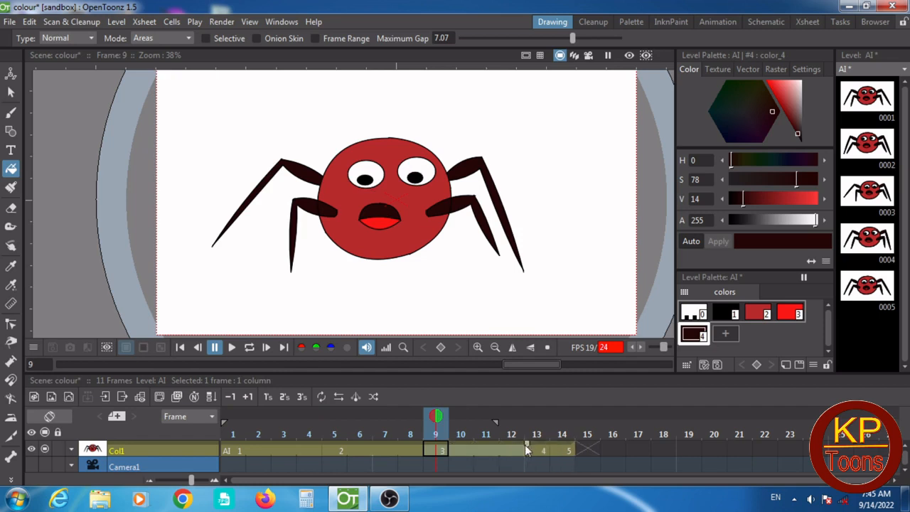
left_click_drag(525, 444, 573, 443)
left_click(543, 447)
left_click(544, 449)
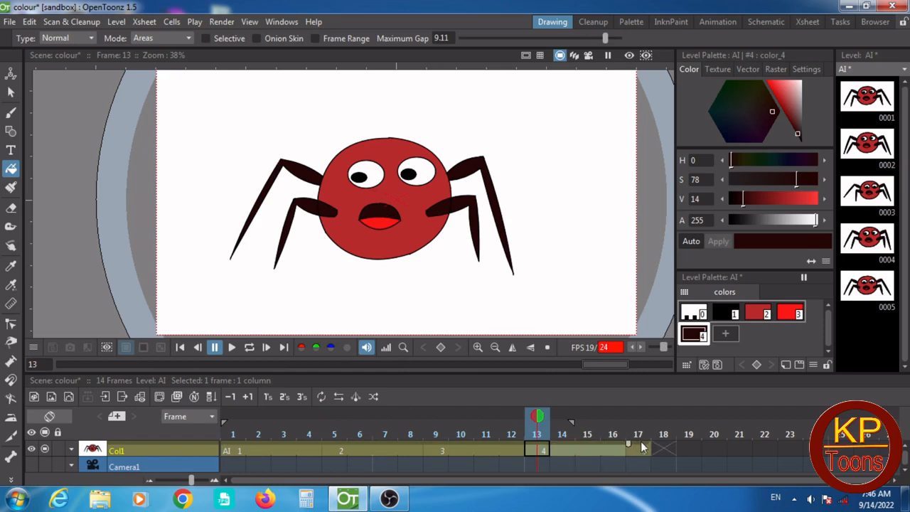
left_click_drag(642, 446, 640, 449)
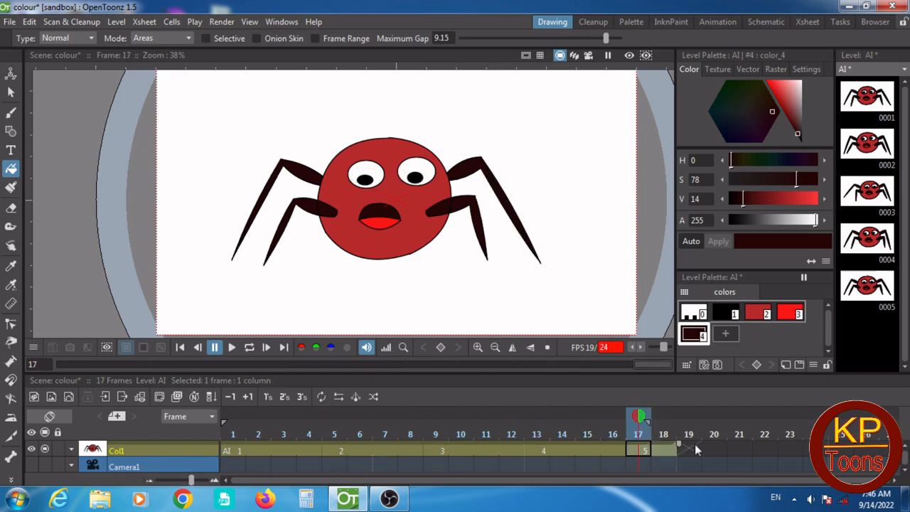
left_click_drag(728, 444, 732, 444)
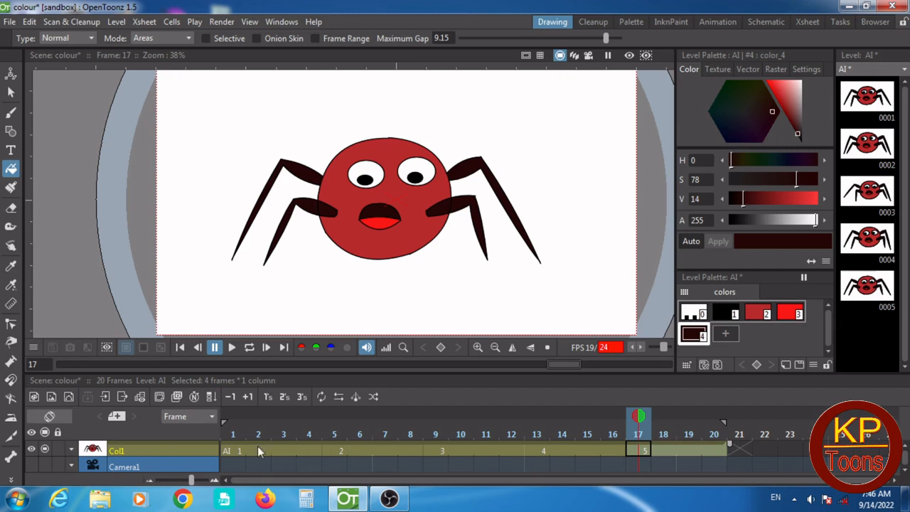
Step: Play the extended 20-frame spider animation in a loop to check the slower movement
left_click(722, 450)
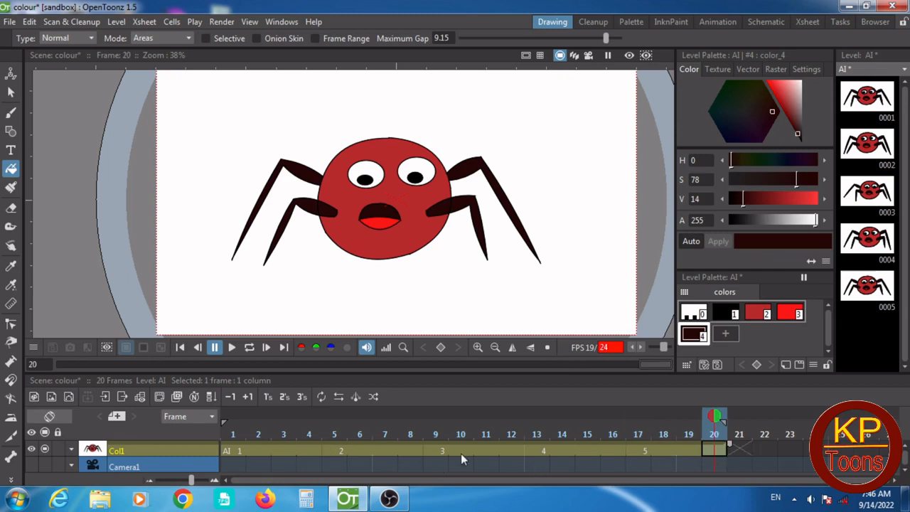
left_click(247, 348)
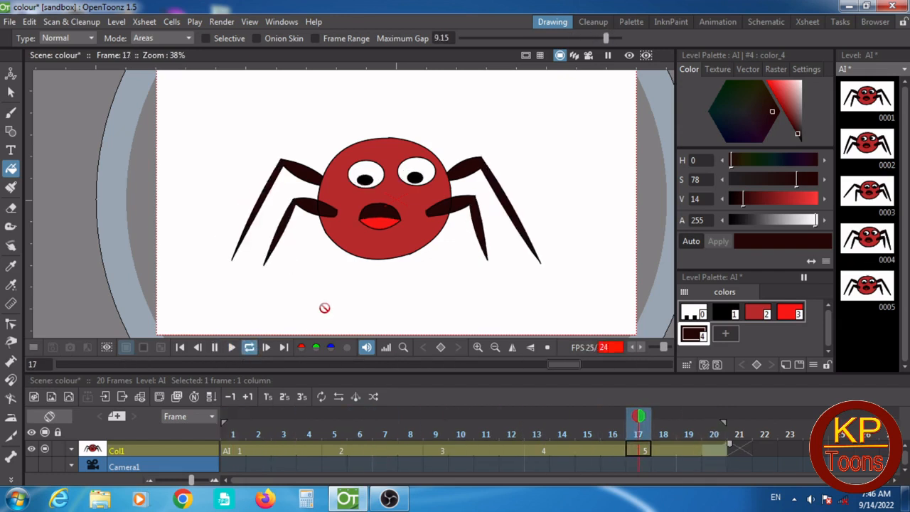